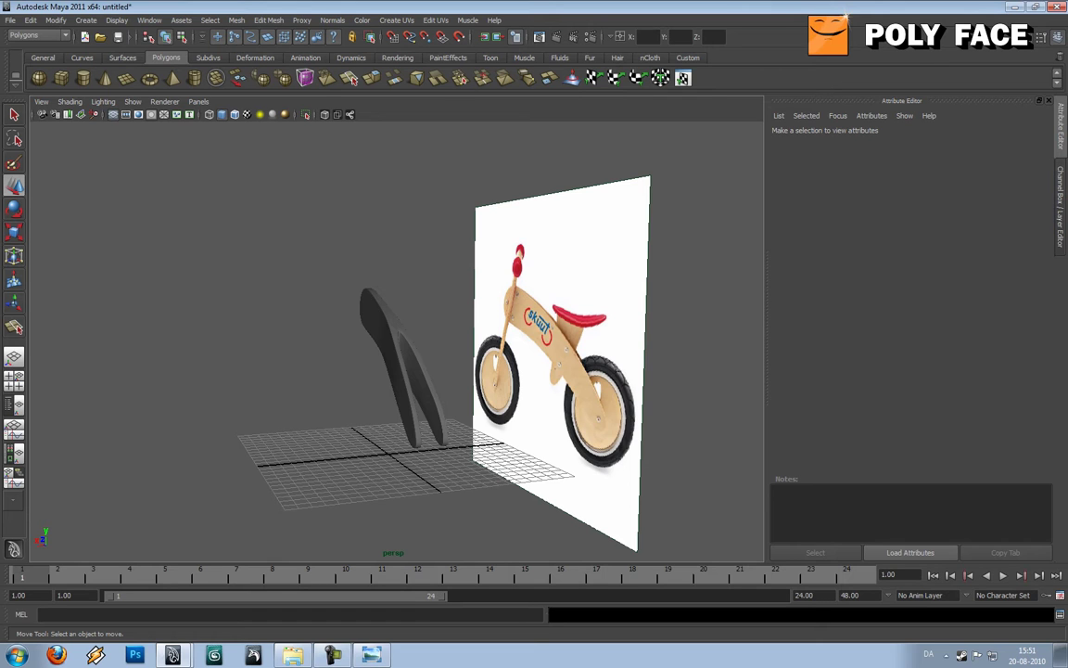
# Inspect the bike frame's mesh around the fork split with smooth preview off and on.
pyautogui.keyDown('alt'); pyautogui.moveTo(352, 329); pyautogui.dragTo(546, 325); pyautogui.keyUp('alt')
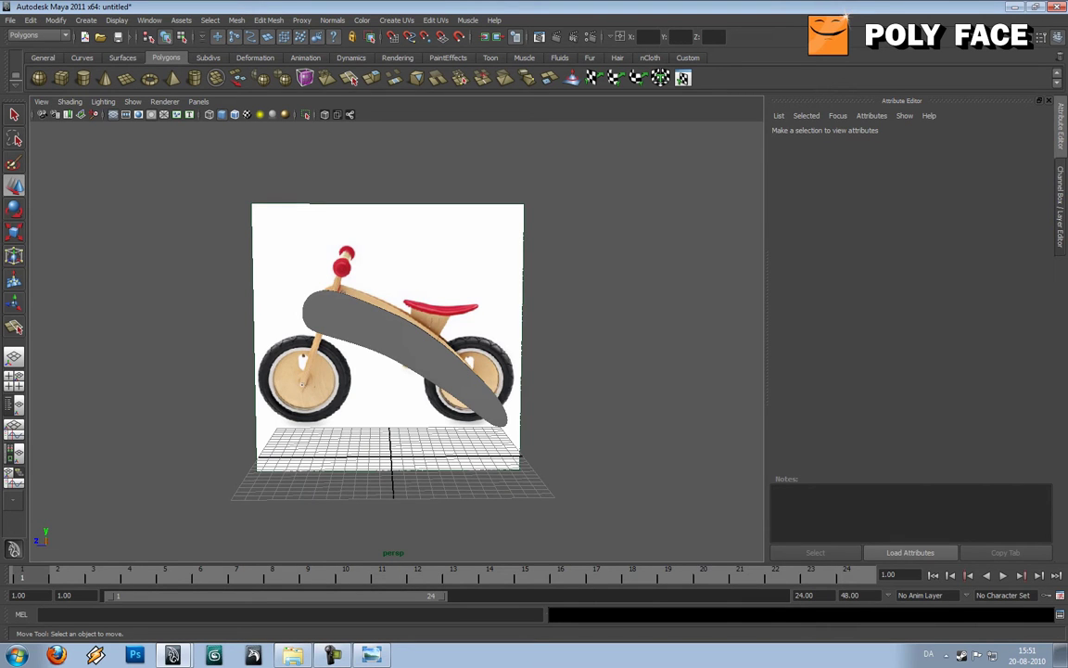
pyautogui.keyDown('alt'); pyautogui.moveTo(545, 324); pyautogui.dragTo(408, 345); pyautogui.keyUp('alt')
pyautogui.keyDown('alt'); pyautogui.moveTo(408, 345); pyautogui.dragTo(510, 351, button='right'); pyautogui.keyUp('alt')
pyautogui.moveTo(510, 350)
pyautogui.keyDown('alt'); pyautogui.mouseDown()
pyautogui.moveTo(478, 360)
pyautogui.moveTo(510, 357)
pyautogui.mouseUp(); pyautogui.keyUp('alt')
pyautogui.keyDown('alt'); pyautogui.moveTo(510, 356); pyautogui.dragTo(575, 359, button='right'); pyautogui.keyUp('alt')
pyautogui.keyDown('alt'); pyautogui.moveTo(575, 359); pyautogui.dragTo(696, 367); pyautogui.keyUp('alt')
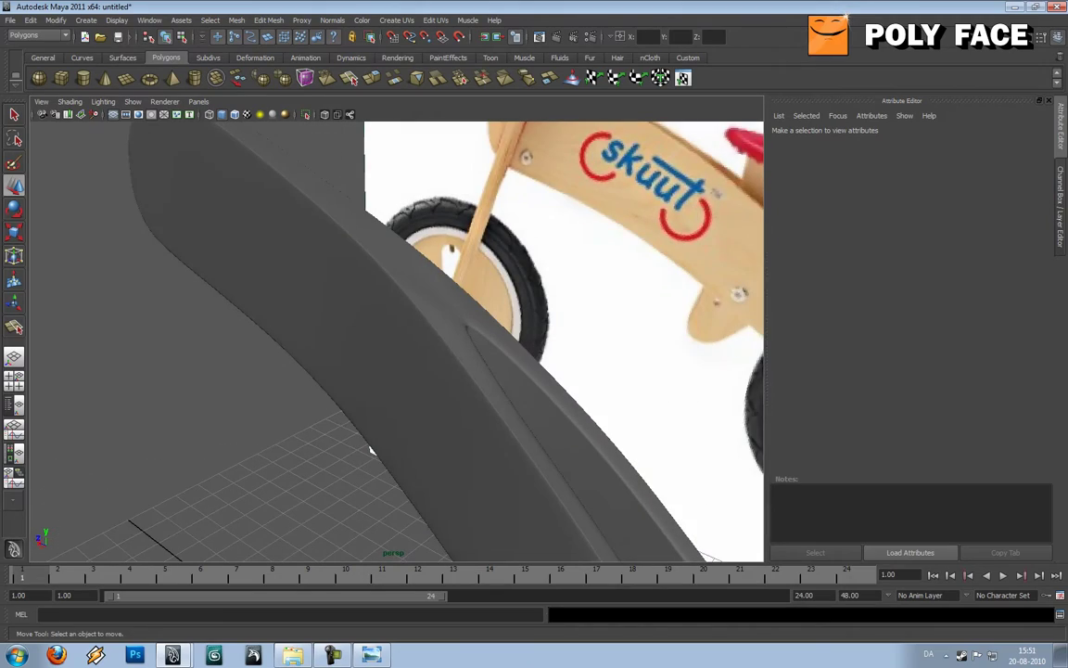
pyautogui.click(370, 447)
pyautogui.scroll(2, 370, 447)
pyautogui.press('1')
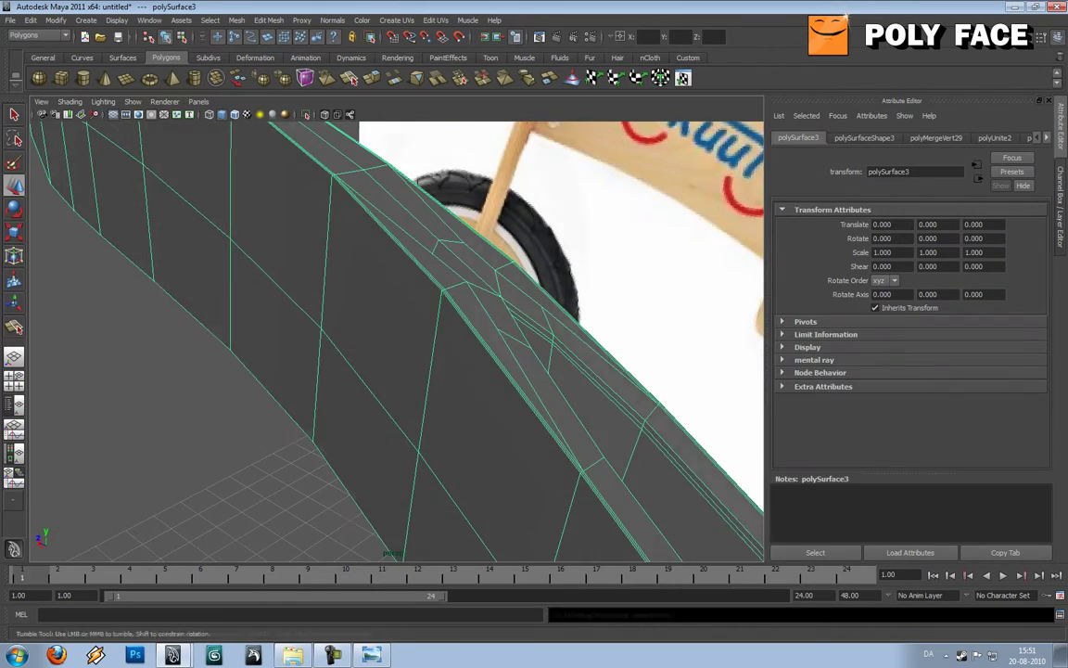
pyautogui.keyDown('alt'); pyautogui.moveTo(370, 447); pyautogui.dragTo(395, 370); pyautogui.keyUp('alt')
pyautogui.scroll(3, 431, 320)
pyautogui.moveTo(396, 371); pyautogui.dragTo(445, 356, button='right')
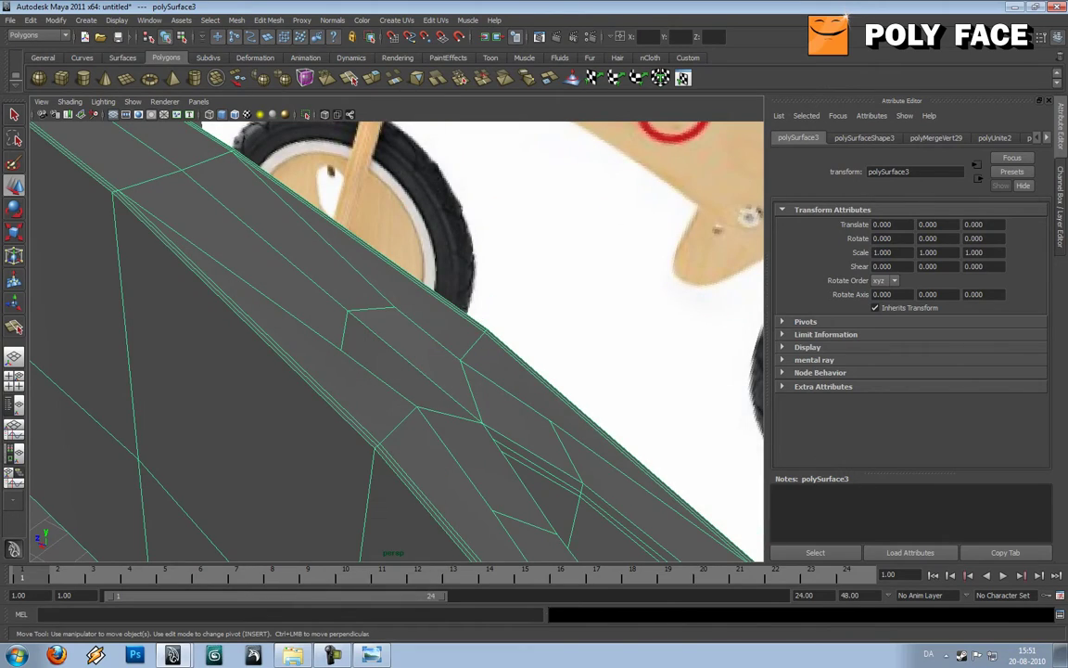
pyautogui.press('3')
pyautogui.click(548, 302)
# Examine the smoothed frame from several angles and compare its shape with the bike reference image.
pyautogui.scroll(-4, 548, 302)
pyautogui.keyDown('alt'); pyautogui.moveTo(547, 301); pyautogui.dragTo(358, 140); pyautogui.keyUp('alt')
pyautogui.scroll(3, 450, 227)
pyautogui.keyDown('alt'); pyautogui.moveTo(371, 232); pyautogui.dragTo(435, 371); pyautogui.keyUp('alt')
pyautogui.scroll(3, 463, 297)
pyautogui.scroll(-4, 432, 338)
pyautogui.scroll(-4, 436, 371)
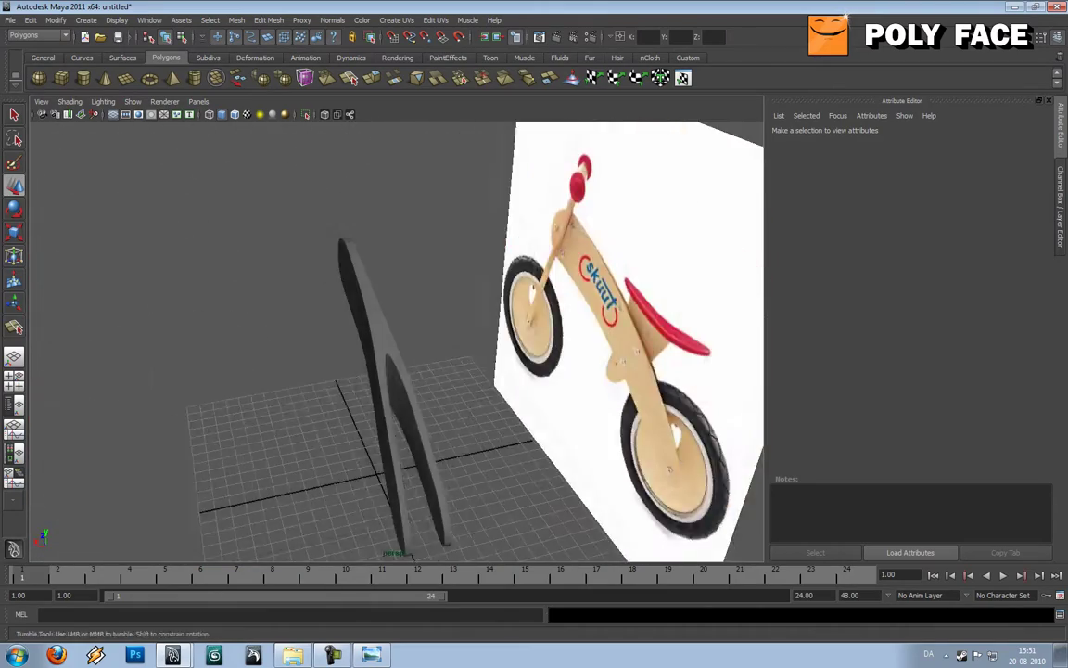
pyautogui.keyDown('alt'); pyautogui.moveTo(371, 297); pyautogui.dragTo(344, 304); pyautogui.keyUp('alt')
pyautogui.scroll(-4, 412, 315)
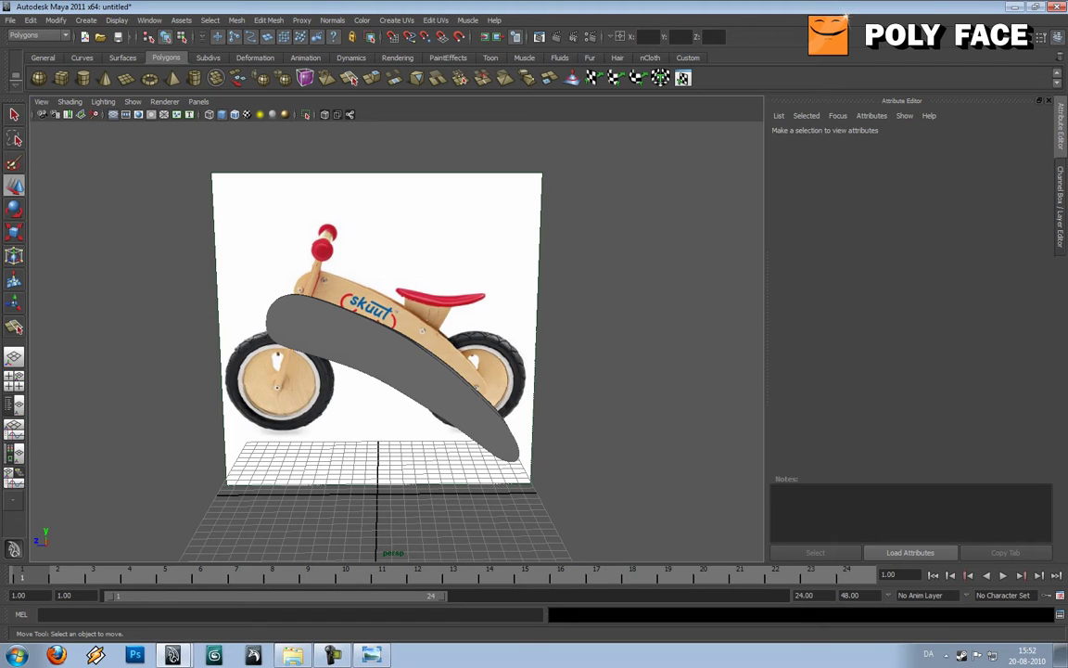
pyautogui.press('F10')
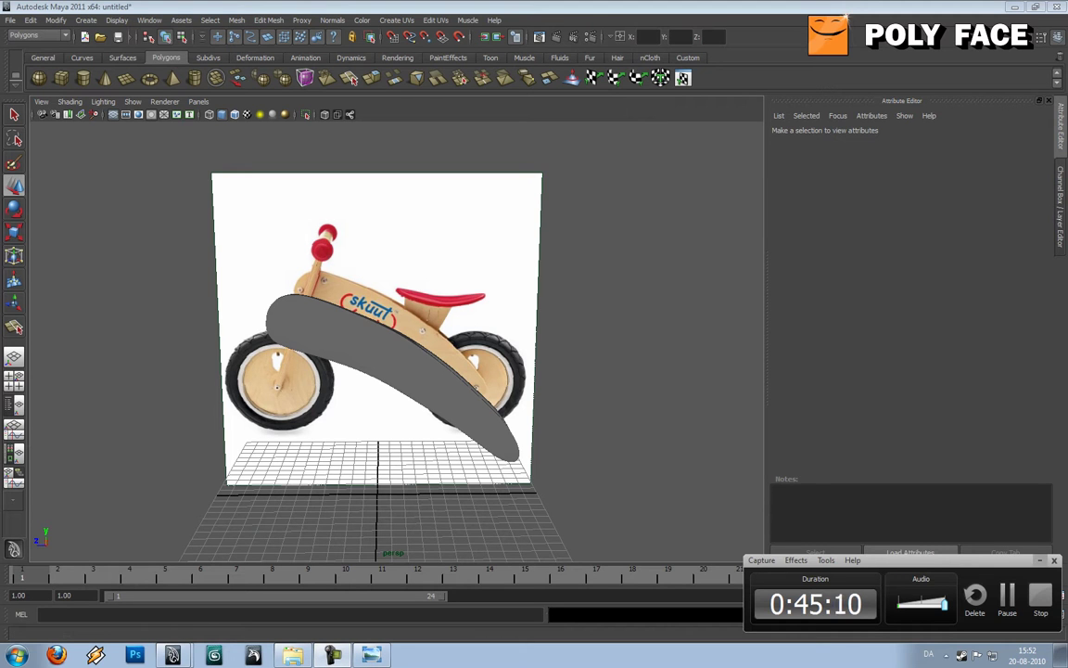
pyautogui.click(1040, 560)
pyautogui.keyDown('alt'); pyautogui.moveTo(362, 333); pyautogui.dragTo(279, 354); pyautogui.keyUp('alt')
pyautogui.scroll(-5, 418, 353)
pyautogui.scroll(4, 325, 353)
# Check the boys_bike_003 reference photo in the photo viewer and return to the Maya model.
pyautogui.hotkey('alt', 'Tab')
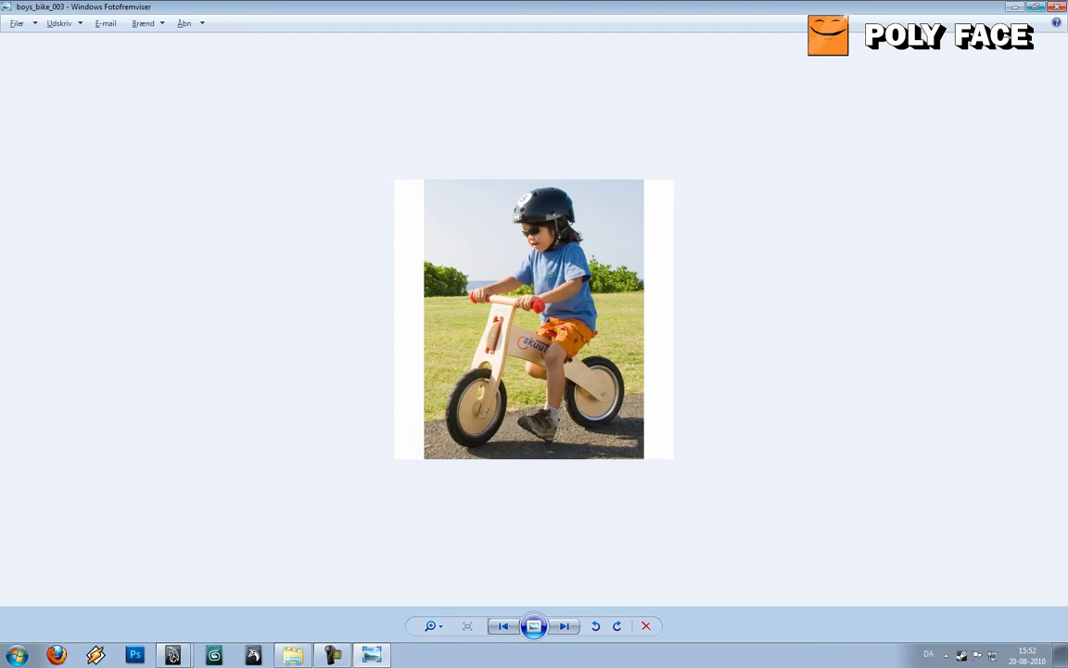
pyautogui.hotkey('alt', 'Tab')
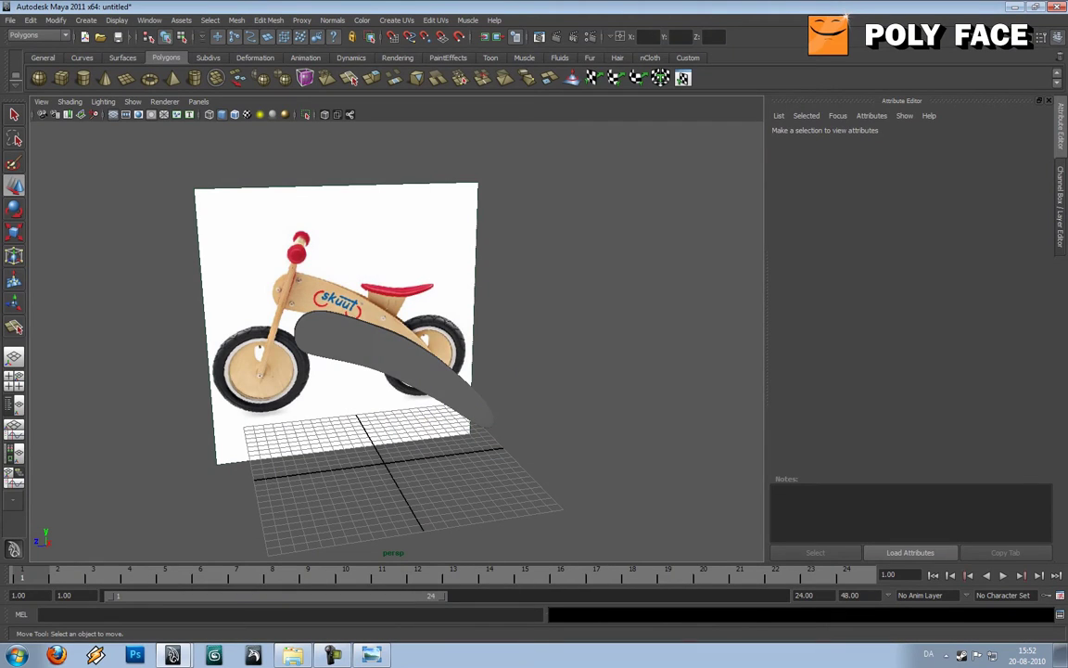
pyautogui.keyDown('alt'); pyautogui.moveTo(371, 306); pyautogui.dragTo(390, 363); pyautogui.keyUp('alt')
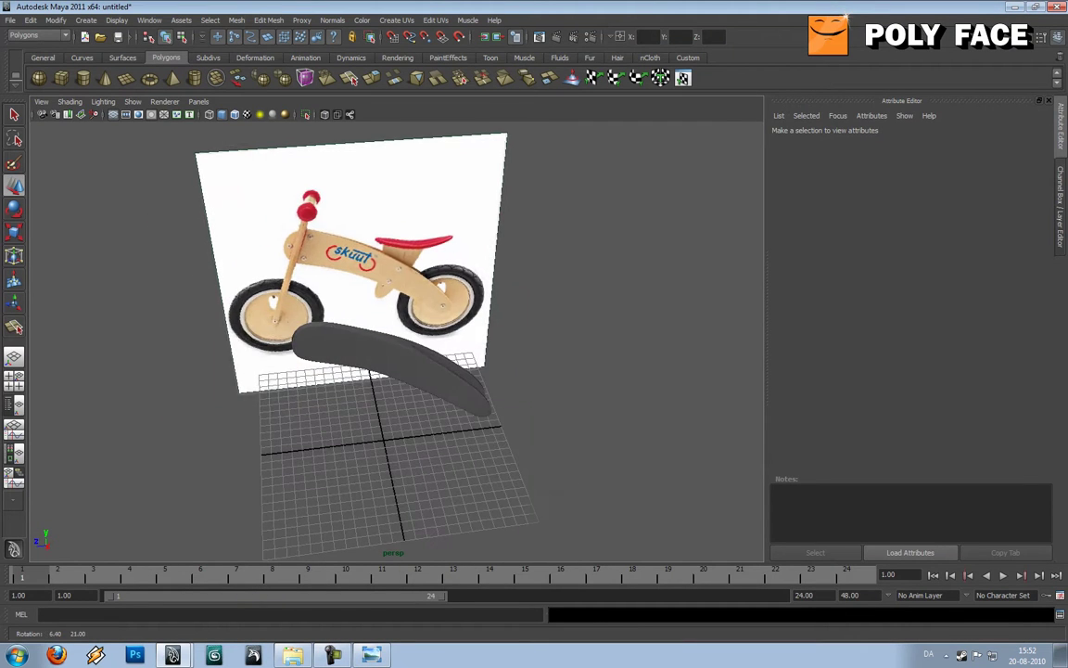
# In the top view, create a small rectangular polygon plane beside the frame, centred at about X 4.63, Z 0.86.
pyautogui.press('space')
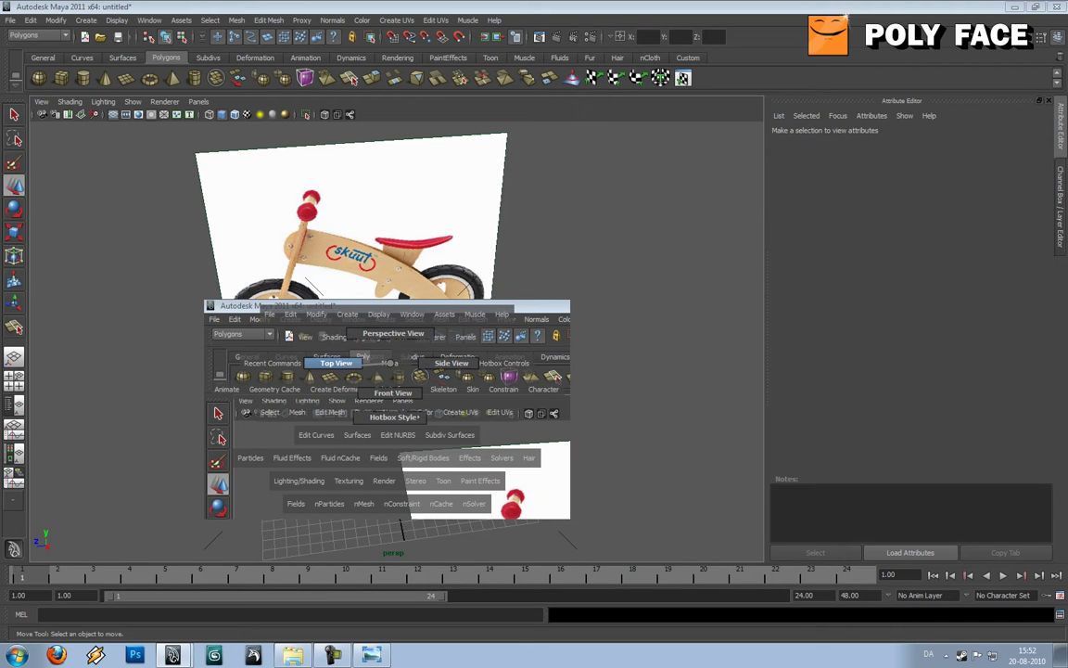
pyautogui.click(336, 362)
pyautogui.scroll(1, 389, 343)
pyautogui.scroll(-1, 390, 344)
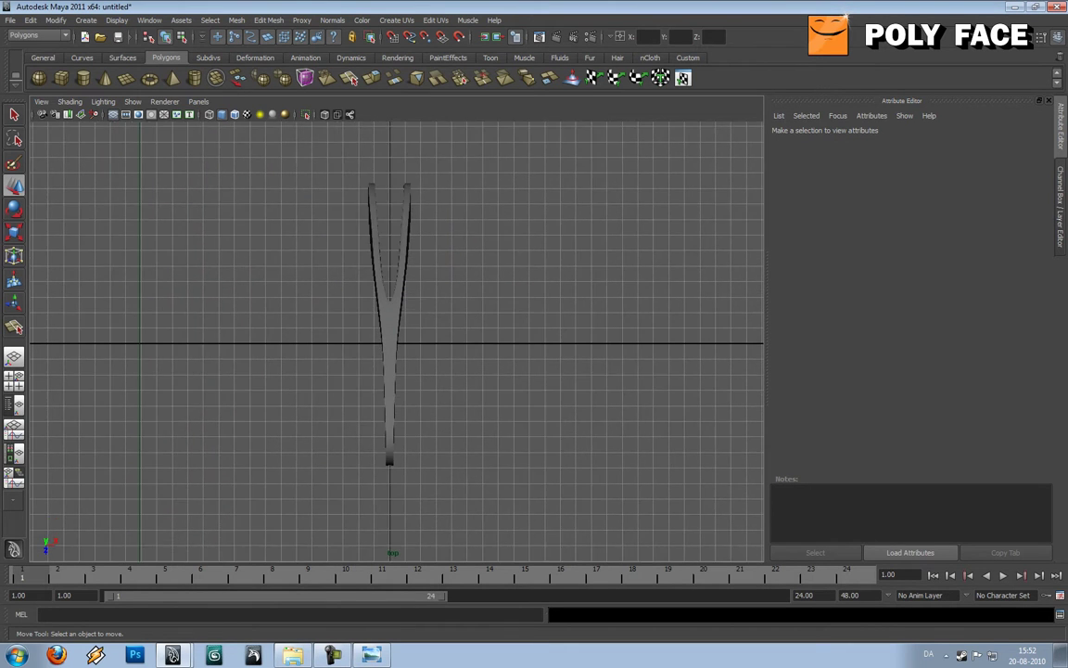
pyautogui.keyDown('alt'); pyautogui.moveTo(389, 343); pyautogui.dragTo(313, 241, button='middle'); pyautogui.keyUp('alt')
pyautogui.scroll(1, 312, 241)
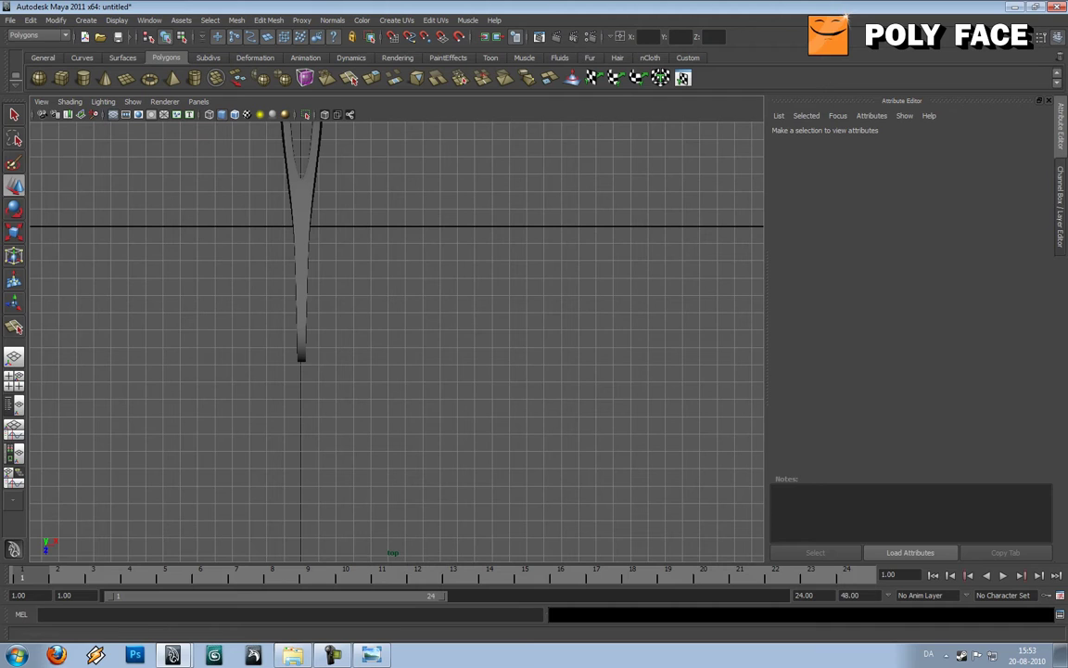
pyautogui.click(126, 79)
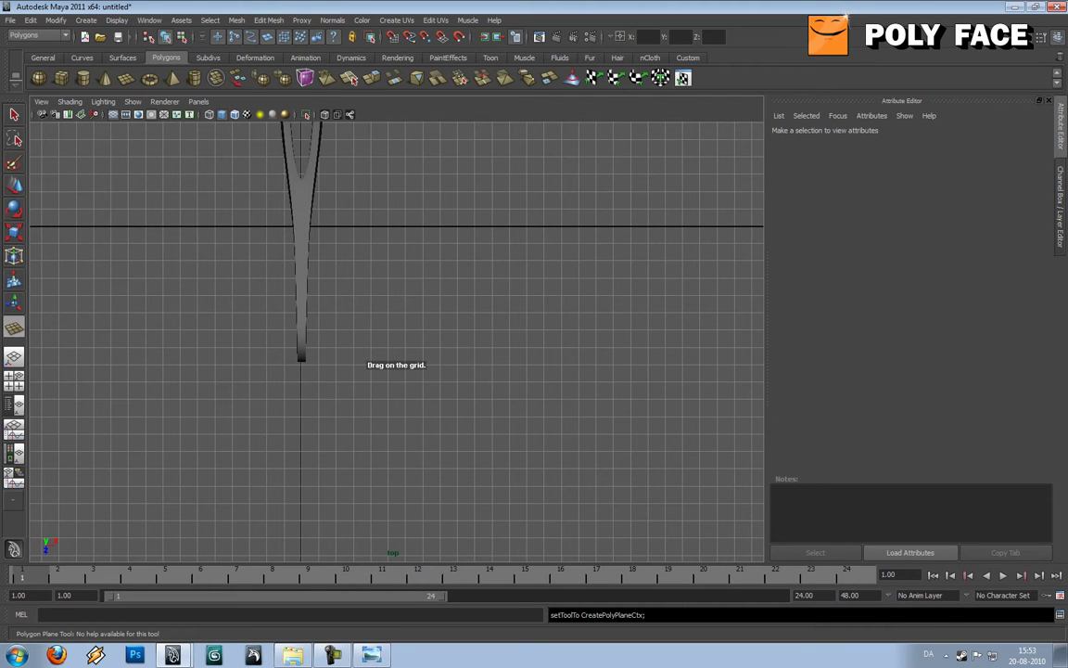
pyautogui.moveTo(371, 228); pyautogui.dragTo(392, 253)
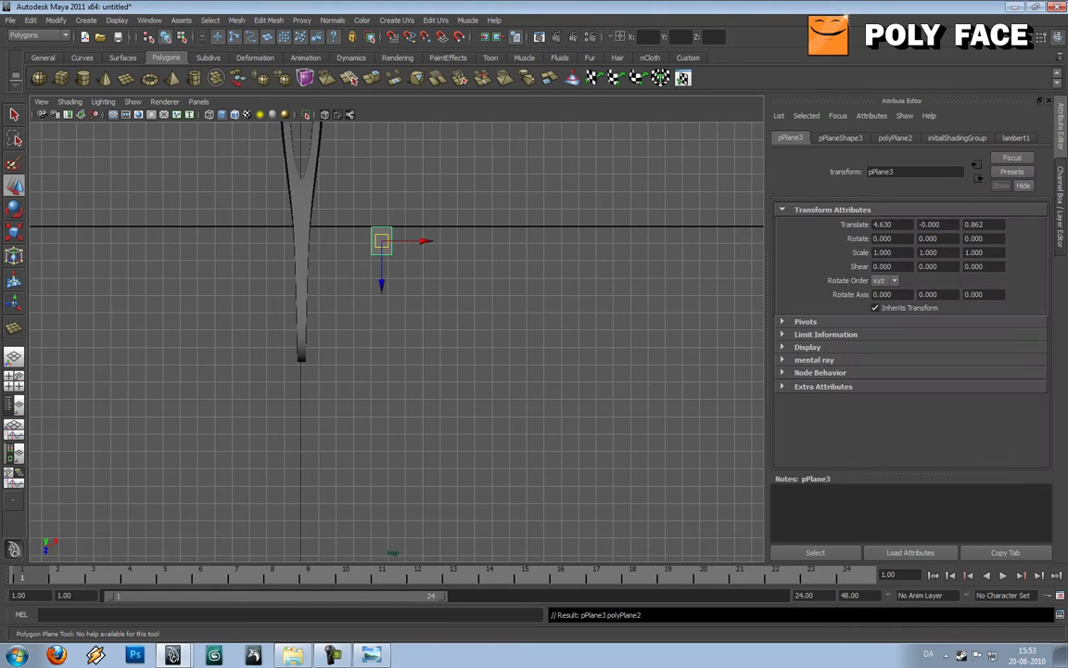
pyautogui.press('f')
pyautogui.keyDown('alt'); pyautogui.moveTo(396, 341); pyautogui.dragTo(269, 341, button='right'); pyautogui.keyUp('alt')
# Study the bike's construction in the boys_bike_003, boys_bike_004 and boys_bike_001 reference photos and return to Maya.
pyautogui.click(371, 655)
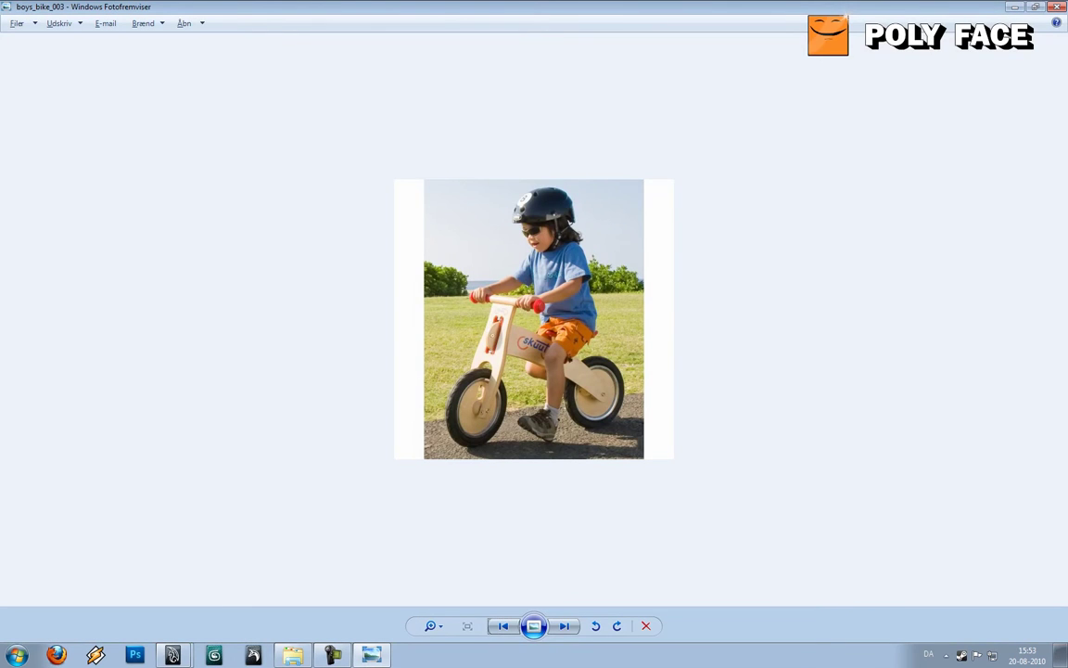
pyautogui.hotkey('alt', 'Tab')
pyautogui.hotkey('alt', 'Tab')
pyautogui.press('Right')
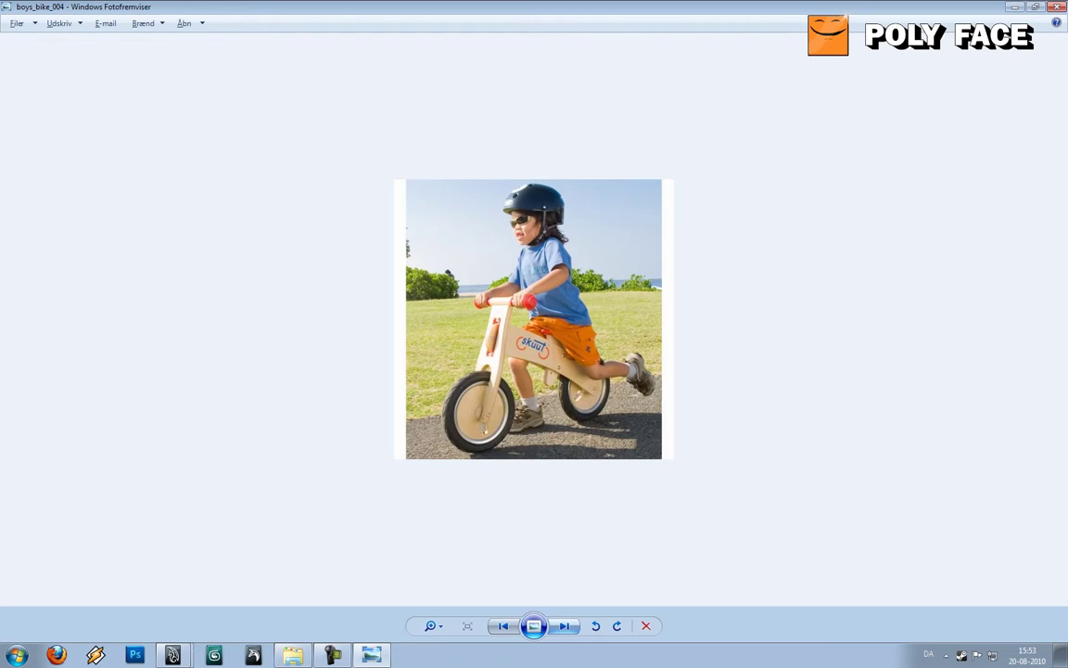
pyautogui.press('Right')
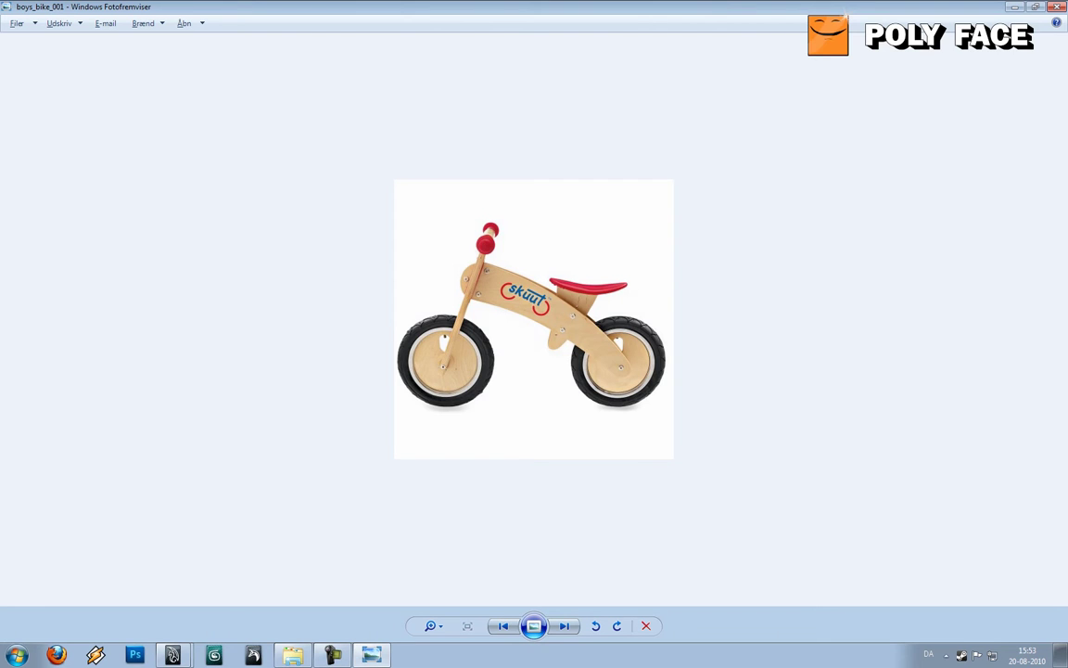
pyautogui.hotkey('alt', 'Tab')
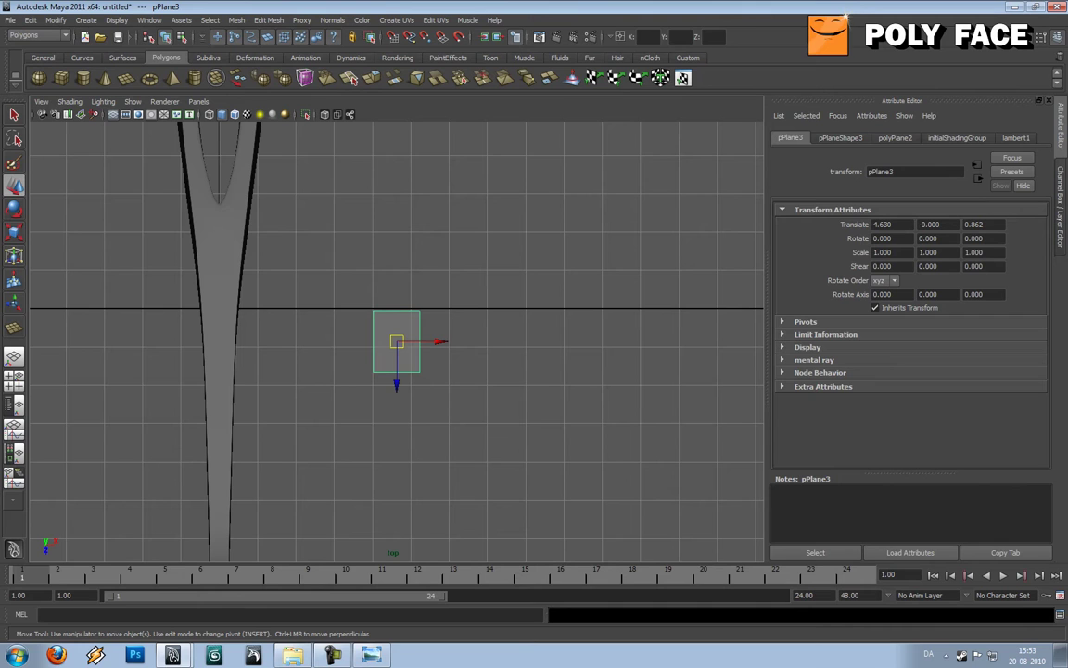
pyautogui.click(269, 20)
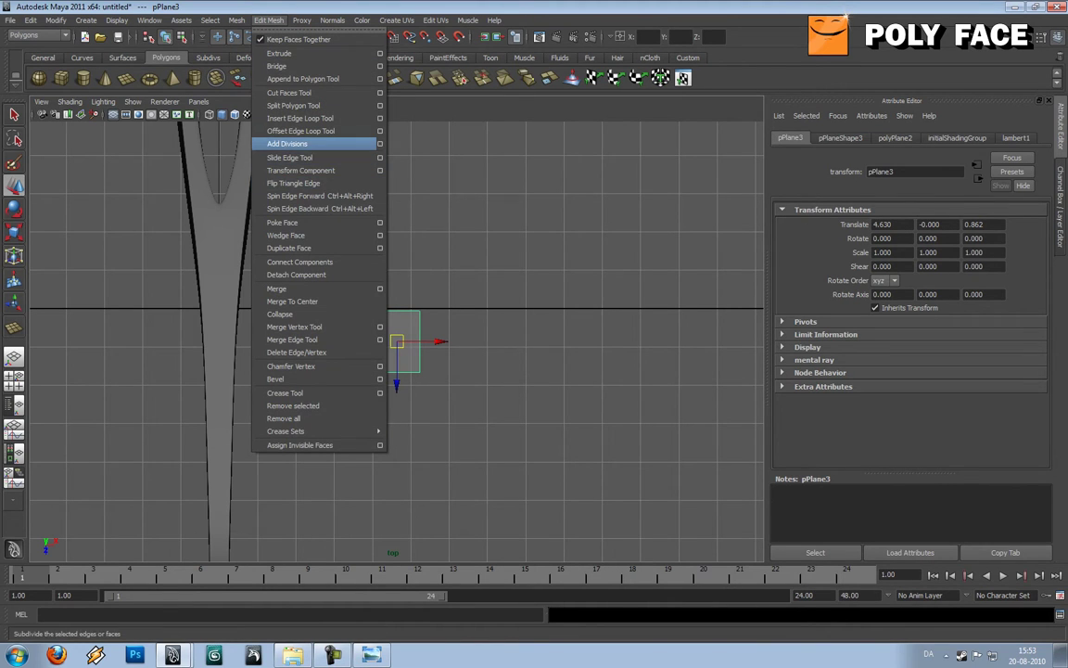
pyautogui.click(301, 131)
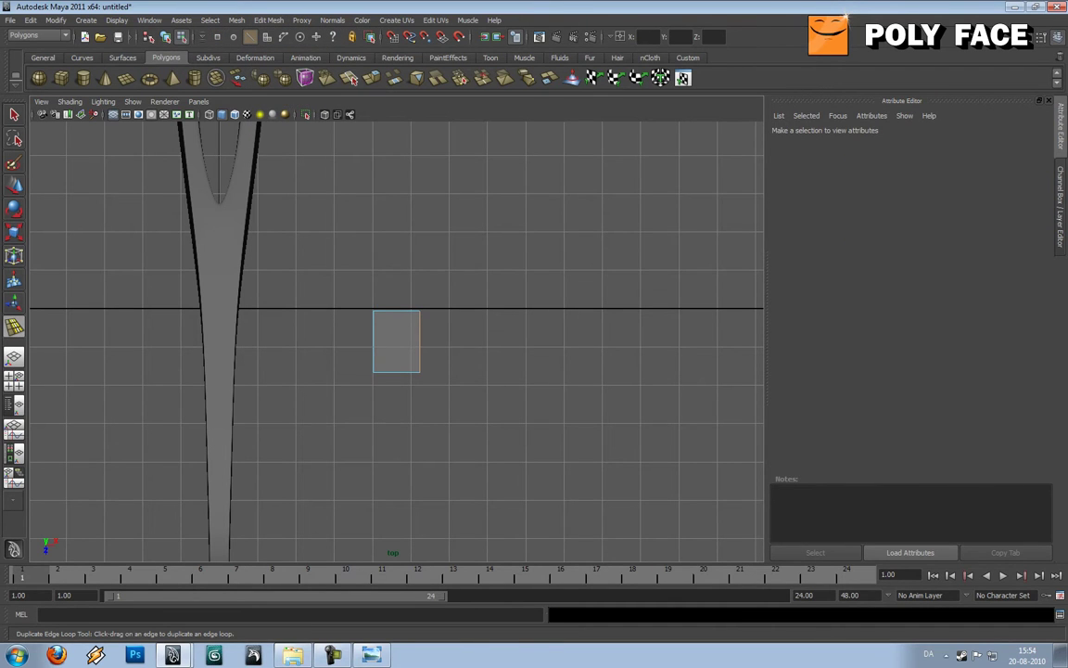
pyautogui.click(420, 342)
pyautogui.click(397, 311)
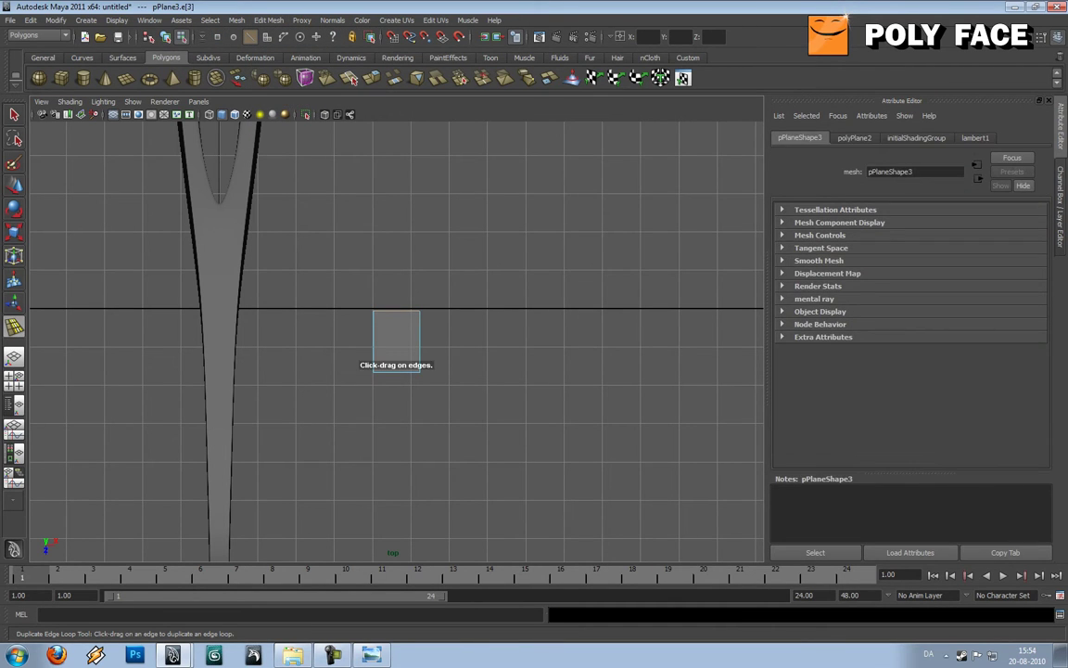
pyautogui.press('w')
pyautogui.click(445, 339)
pyautogui.moveTo(401, 332); pyautogui.dragTo(445, 309, button='right')
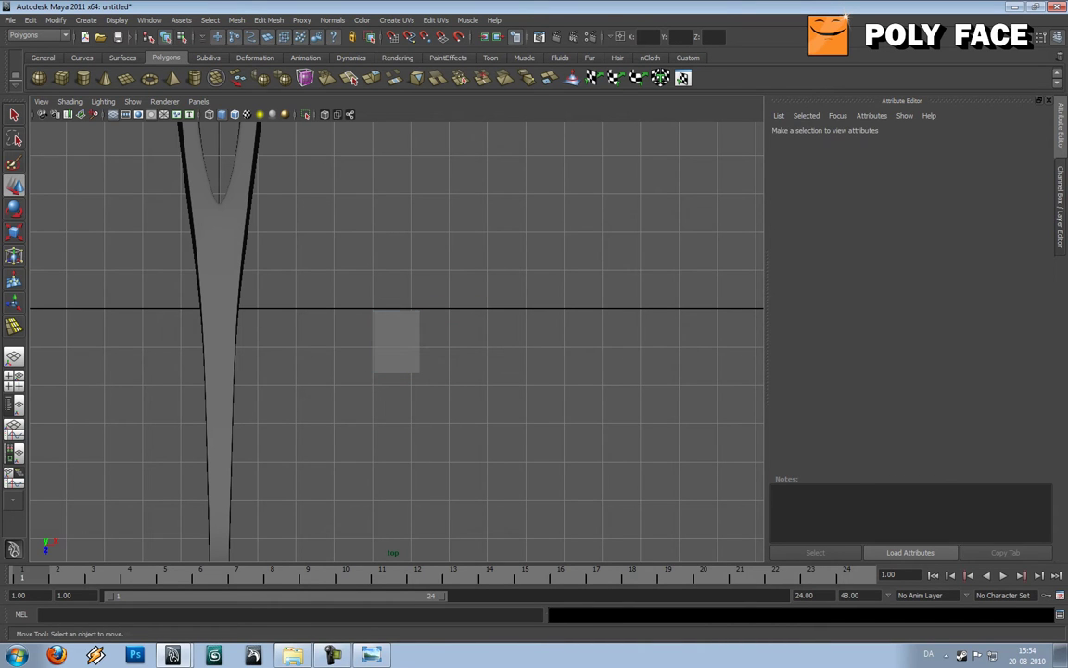
# Split the new plane with a horizontal cut from side to side just below its upper edge.
pyautogui.click(399, 340)
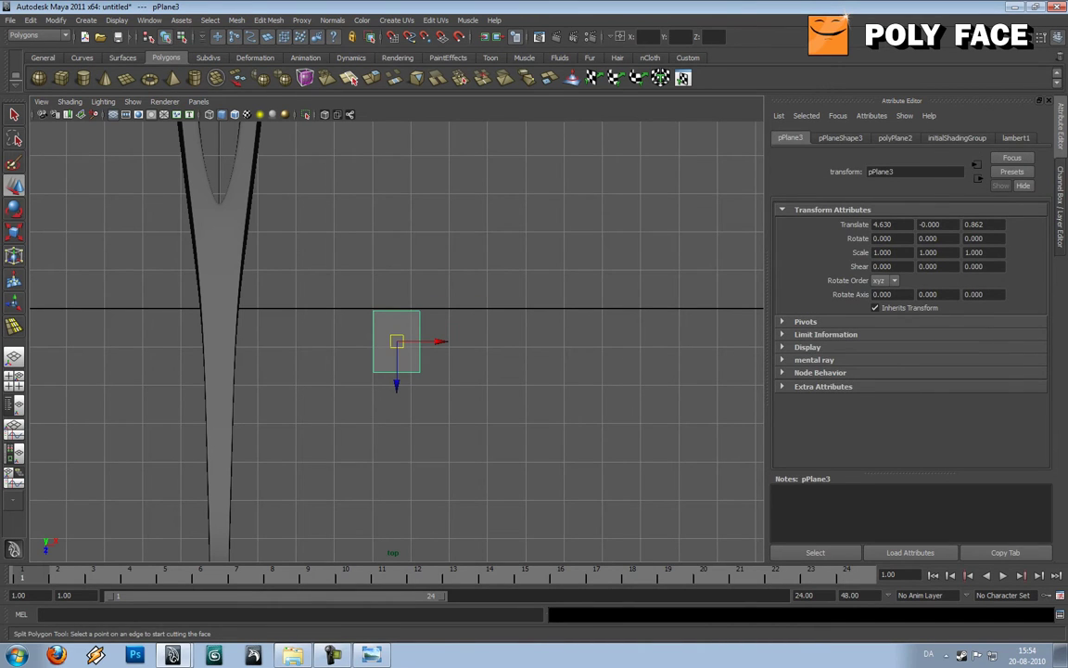
pyautogui.click(305, 77)
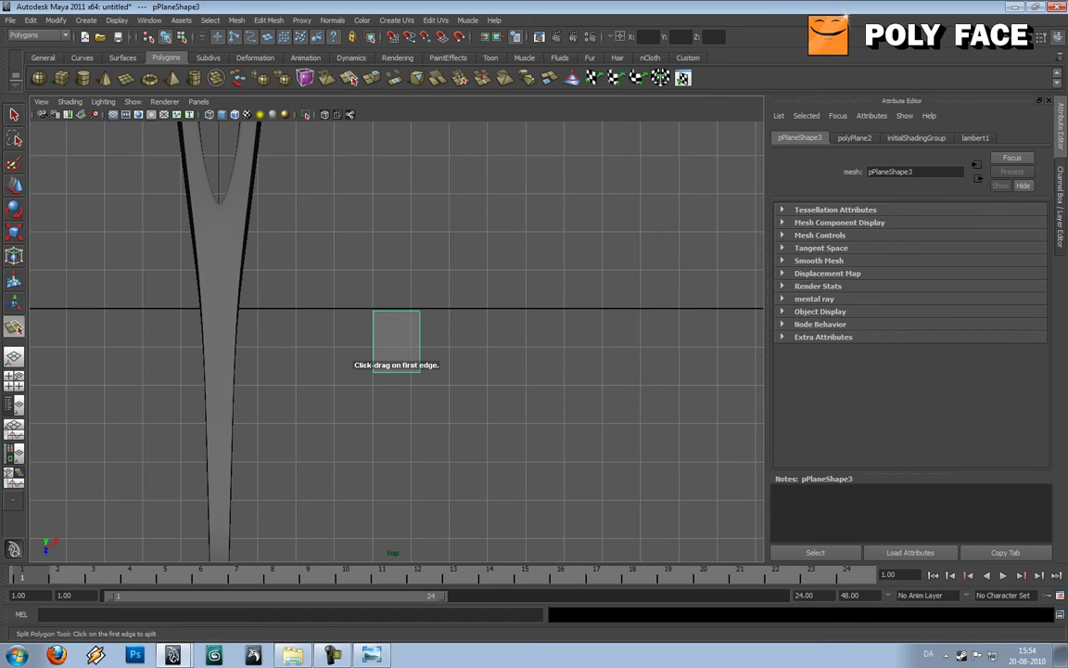
pyautogui.click(419, 322)
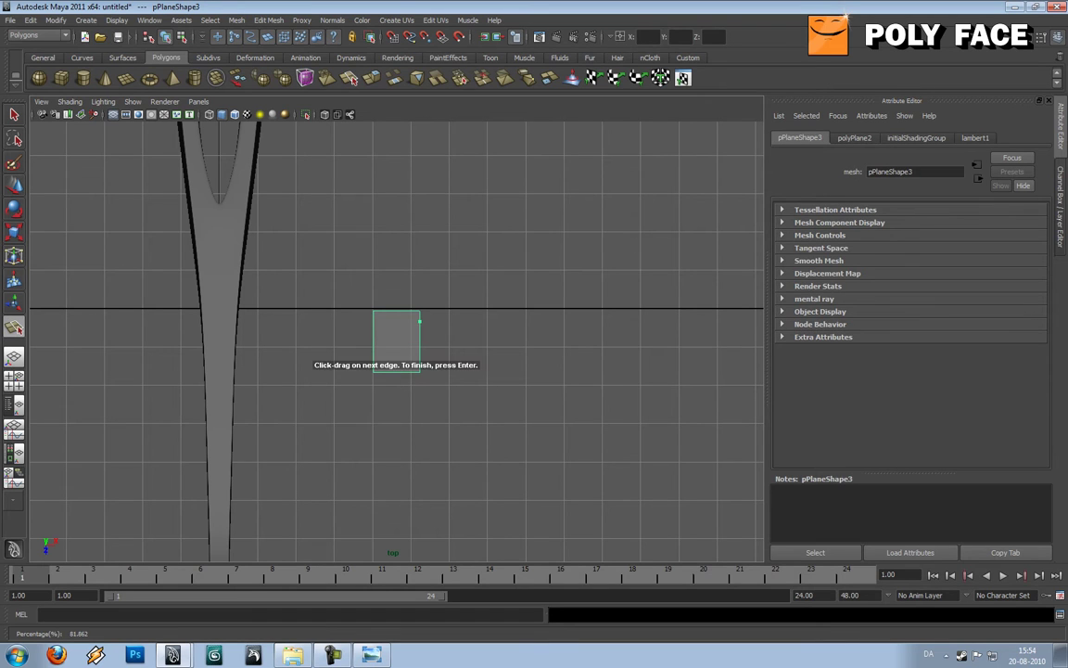
pyautogui.click(374, 322)
pyautogui.press('Return')
pyautogui.press('w')
# Split the plane with a second horizontal cut a short distance above its lower edge.
pyautogui.press('y')
pyautogui.click(419, 355)
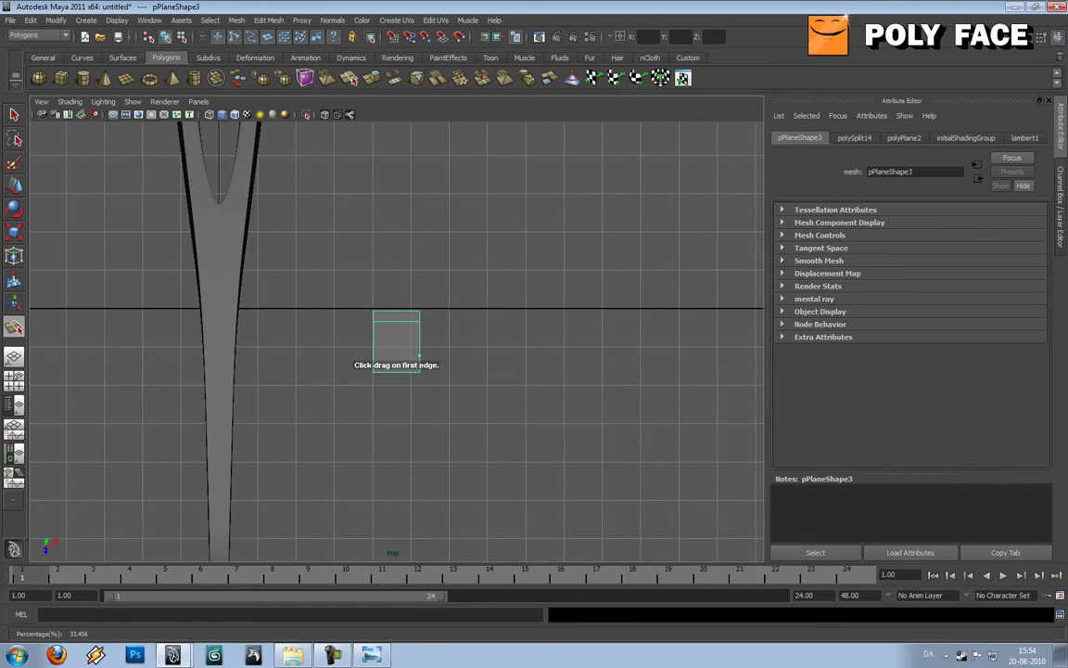
pyautogui.click(373, 355)
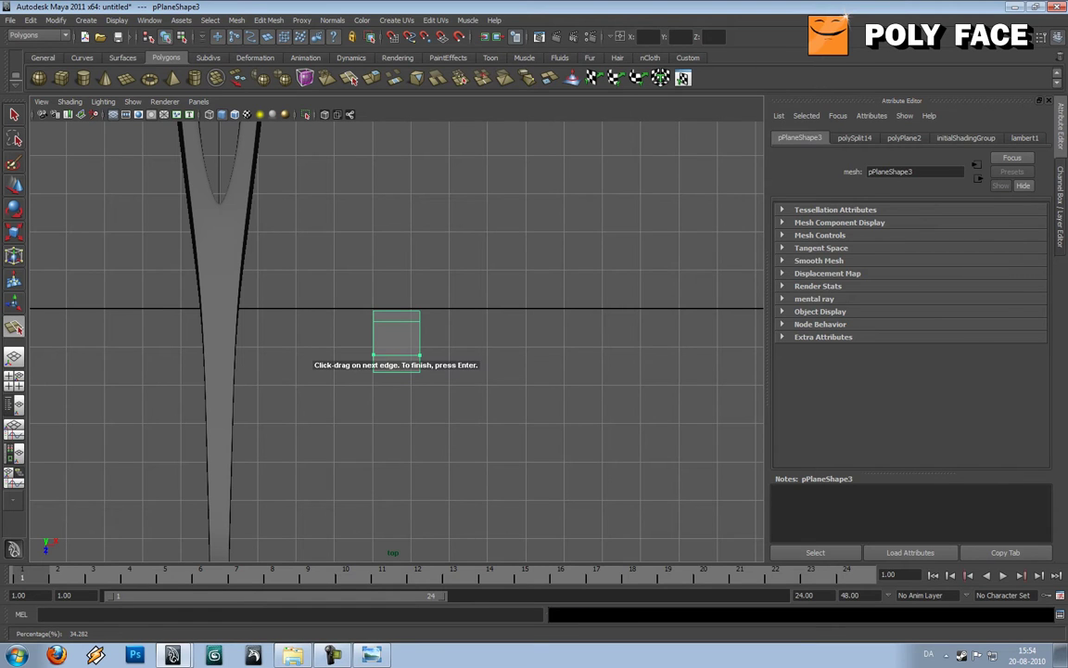
pyautogui.press('Return')
pyautogui.press('w')
# Split the plane vertically through its middle, from the upper edge to the lower edge.
pyautogui.press('y')
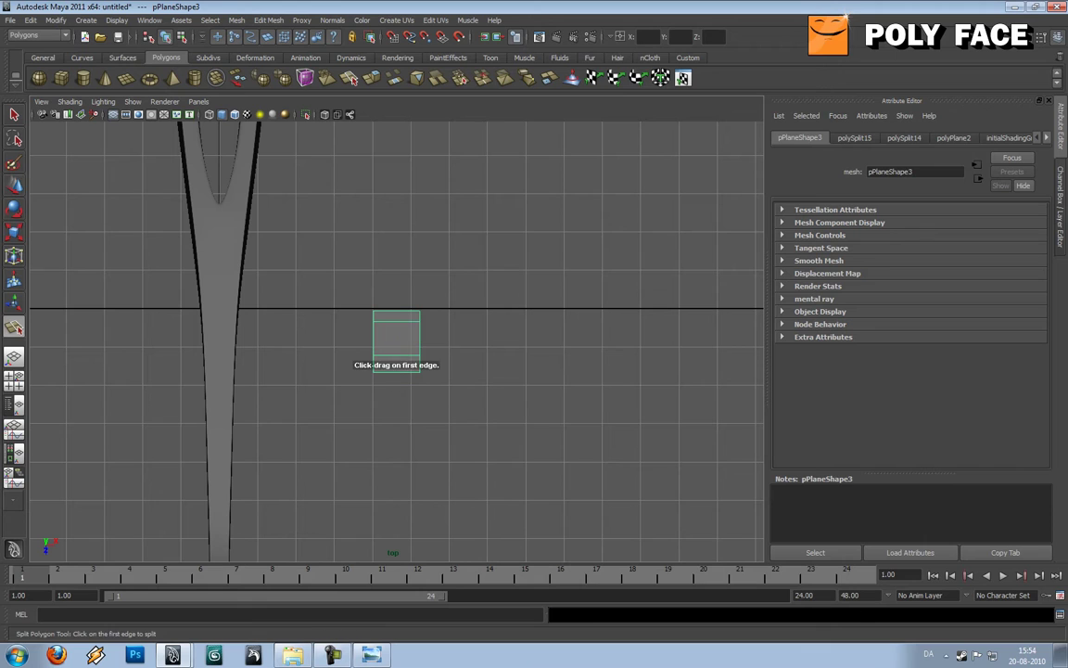
pyautogui.click(401, 310)
pyautogui.moveTo(399, 312); pyautogui.dragTo(397, 312)
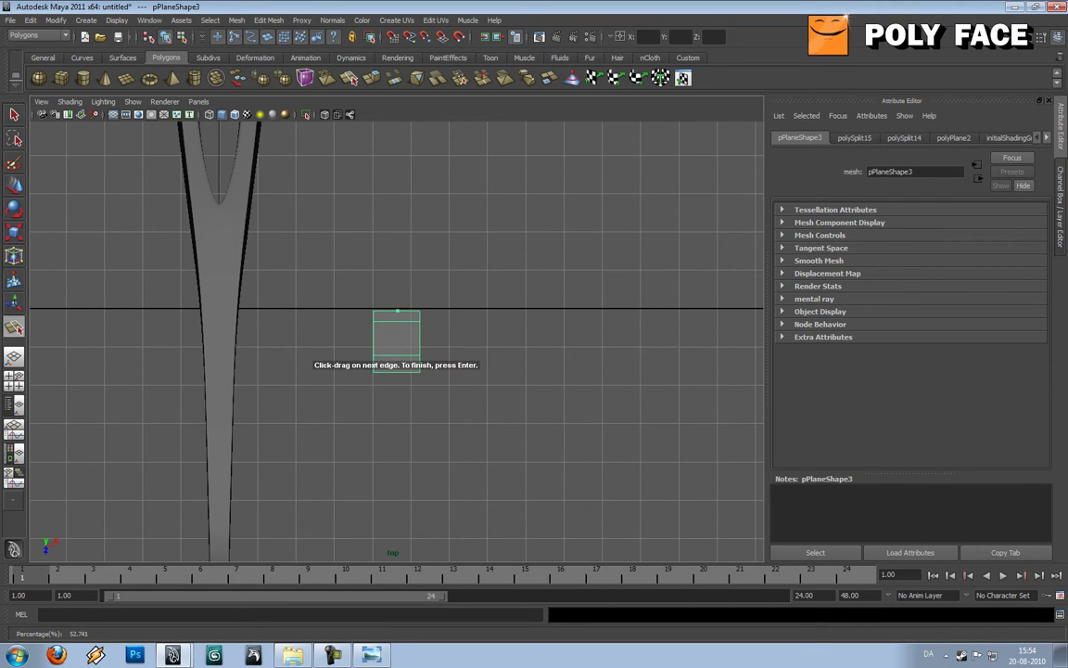
pyautogui.click(397, 372)
pyautogui.press('Return')
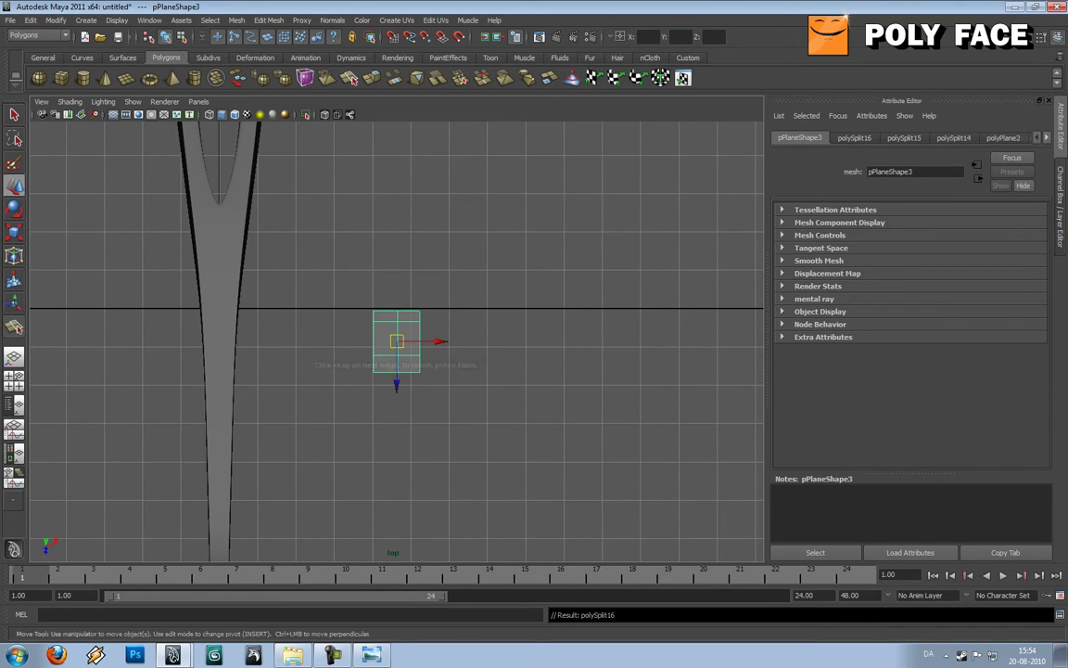
# Move the lower cut's vertices up and its middle vertex down to form a V pointing at the lower edge.
pyautogui.scroll(5, 396, 341)
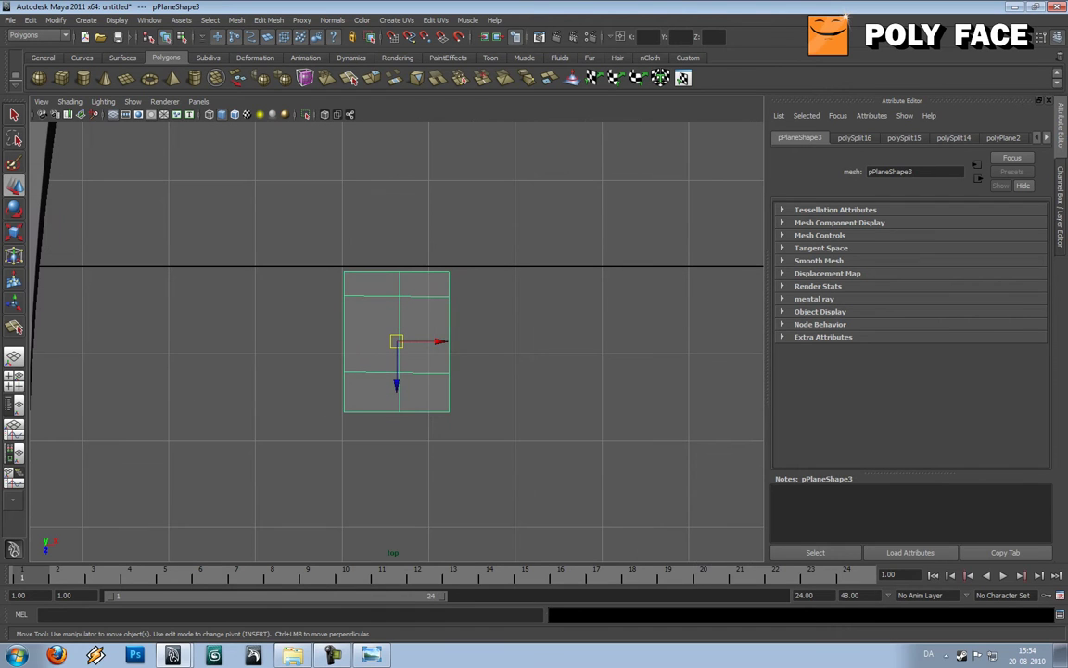
pyautogui.moveTo(397, 341); pyautogui.dragTo(358, 358, button='right')
pyautogui.moveTo(320, 356); pyautogui.dragTo(475, 390)
pyautogui.moveTo(397, 415); pyautogui.dragTo(397, 372)
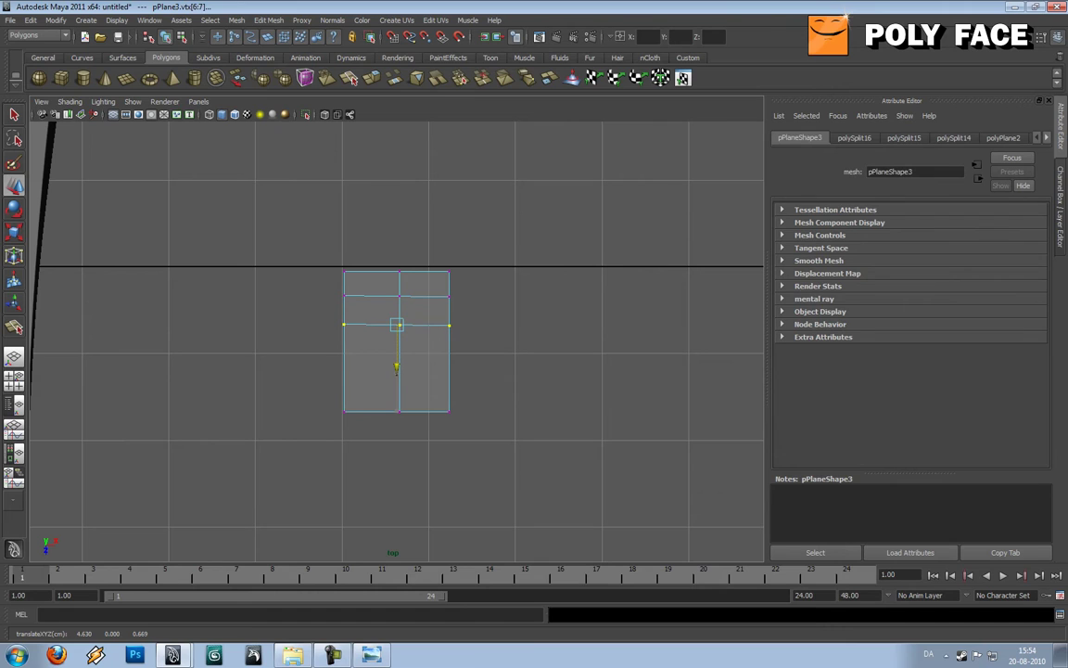
pyautogui.moveTo(399, 368); pyautogui.dragTo(400, 433)
# Extrude the two faces between the upper cut and the V, and scale them inward to form an inset.
pyautogui.rightClick(418, 340)
pyautogui.moveTo(419, 340); pyautogui.dragTo(421, 370, button='right')
pyautogui.click(422, 335)
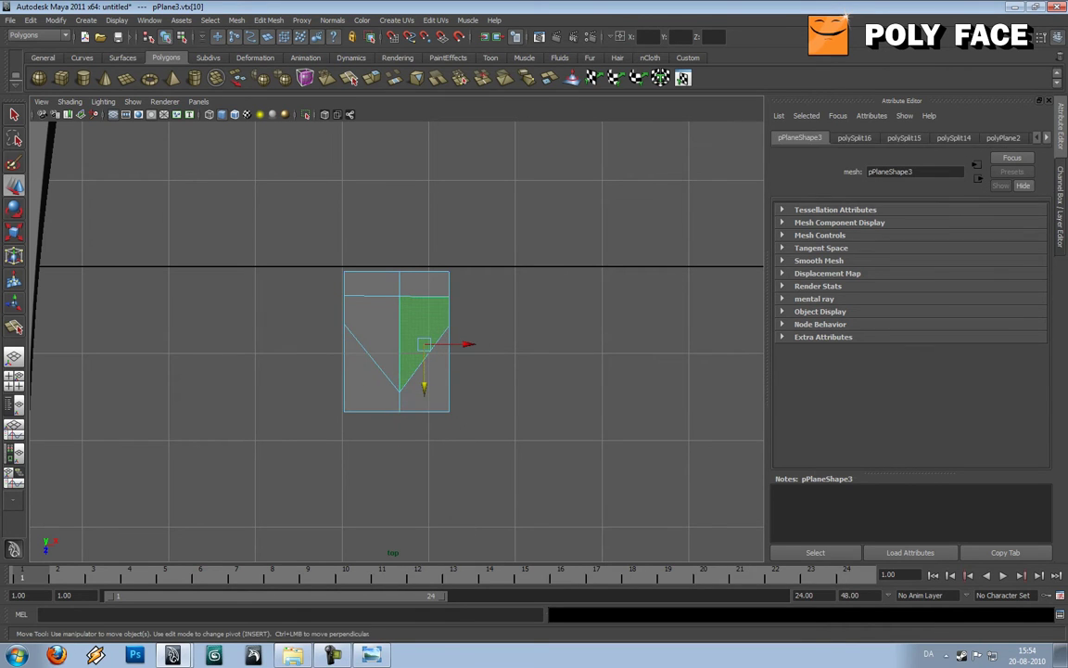
pyautogui.keyDown('shift'); pyautogui.click(375, 331); pyautogui.keyUp('shift')
pyautogui.hotkey('ctrl', 'e')
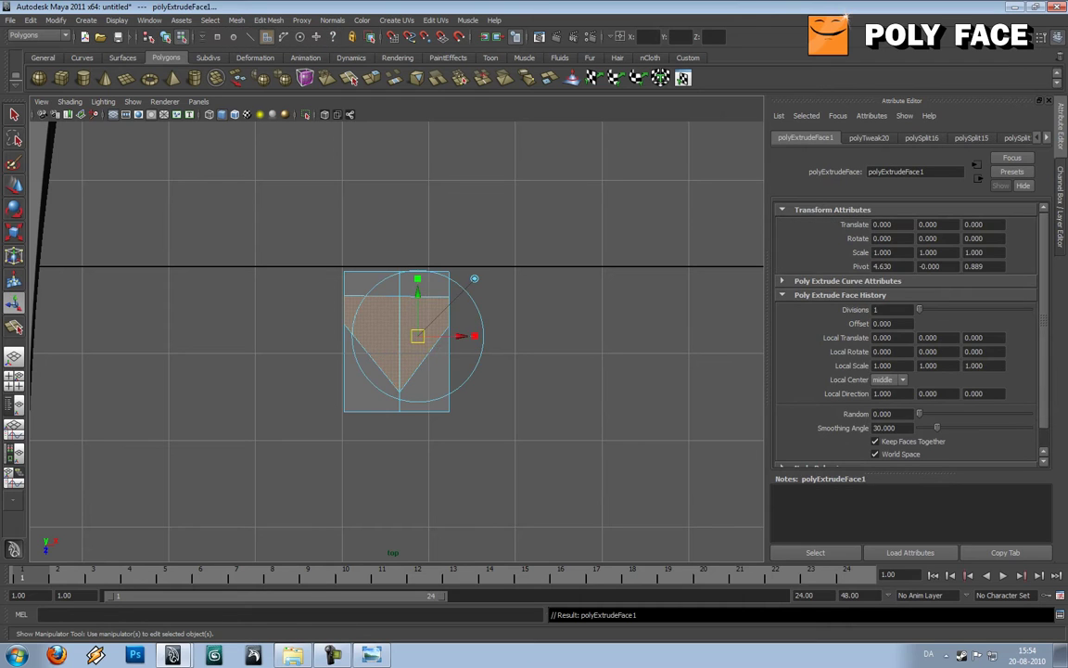
pyautogui.press('r')
pyautogui.moveTo(397, 344); pyautogui.dragTo(362, 344)
# Move the inset faces towards the upper cut and slightly sideways onto the middle line, to about X 4.652 and Z 0.676.
pyautogui.press('w')
pyautogui.moveTo(396, 387); pyautogui.dragTo(396, 368)
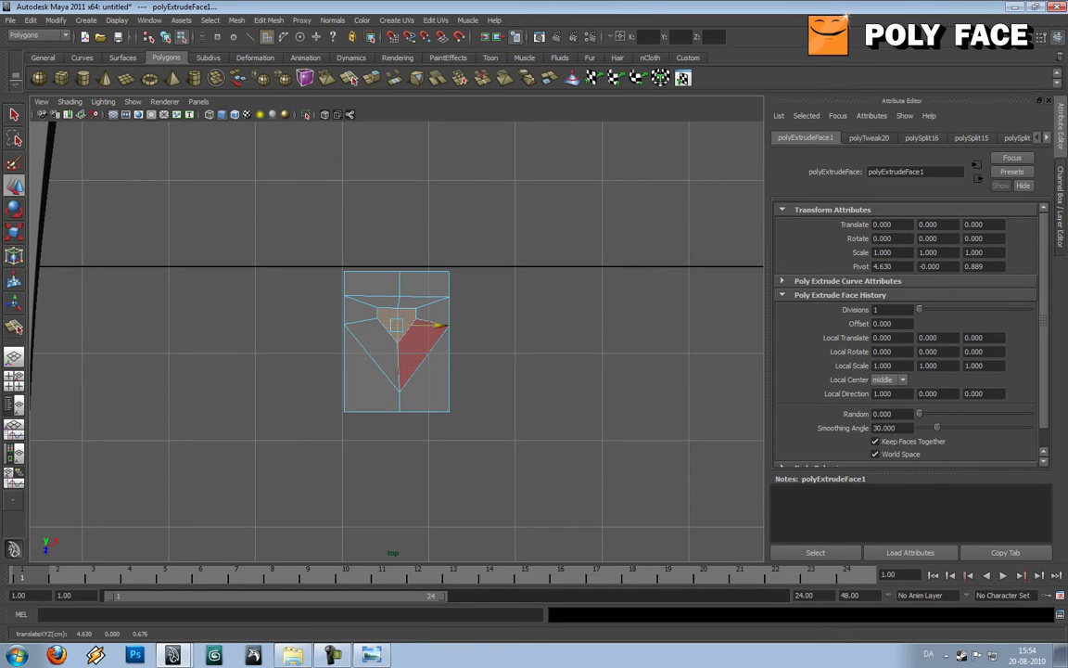
pyautogui.moveTo(438, 324); pyautogui.dragTo(441, 324)
pyautogui.rightClick(421, 299)
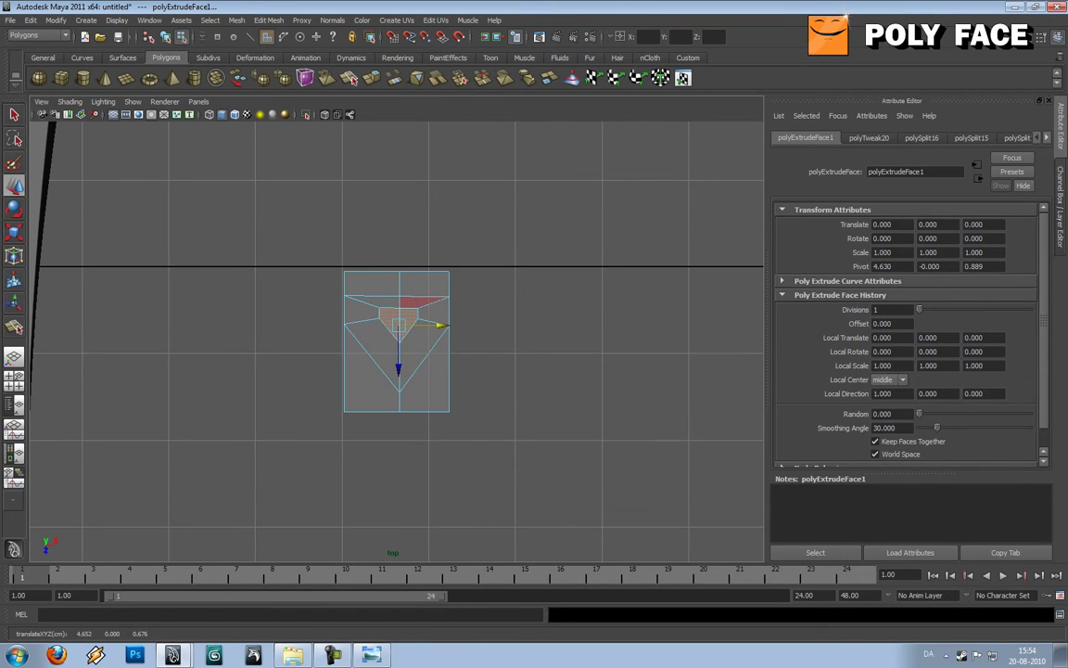
pyautogui.press('Delete')
# Compare the plane's inset layout with the side-view bike photo boys_bike_001 in the photo viewer.
pyautogui.scroll(-6, 397, 341)
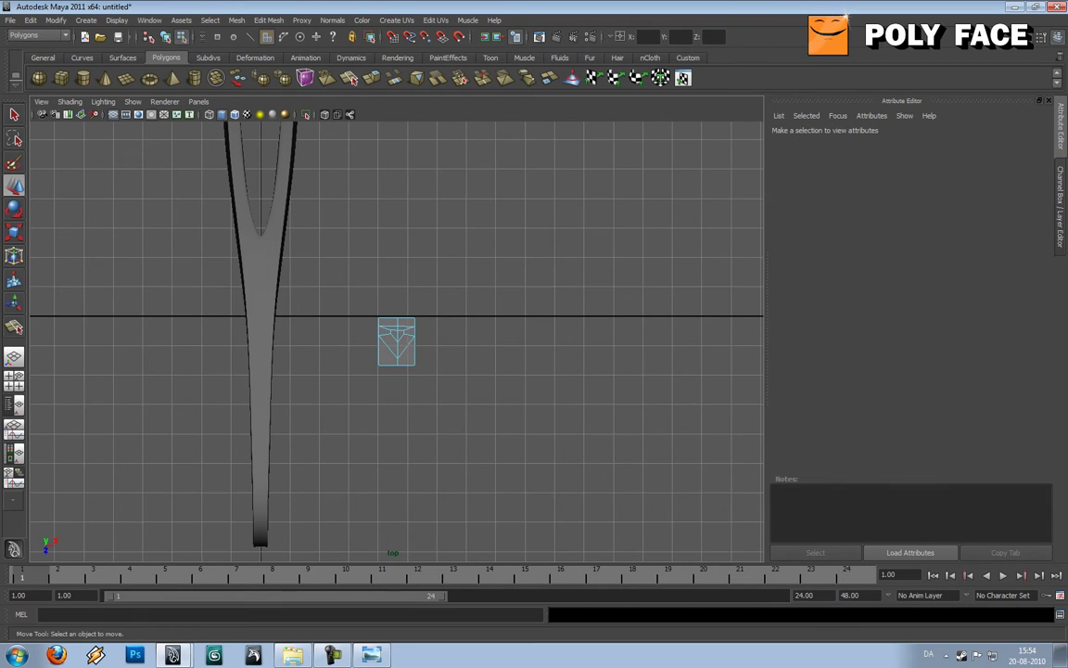
pyautogui.scroll(4, 397, 341)
pyautogui.hotkey('alt', 'Tab')
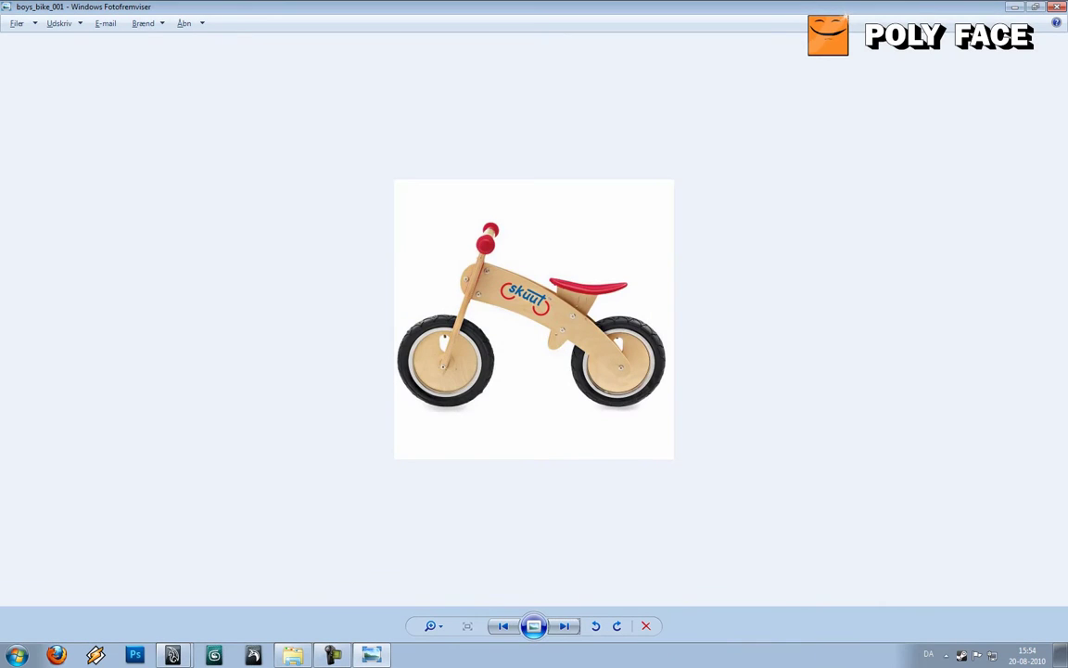
pyautogui.hotkey('alt', 'Tab')
pyautogui.scroll(4, 397, 342)
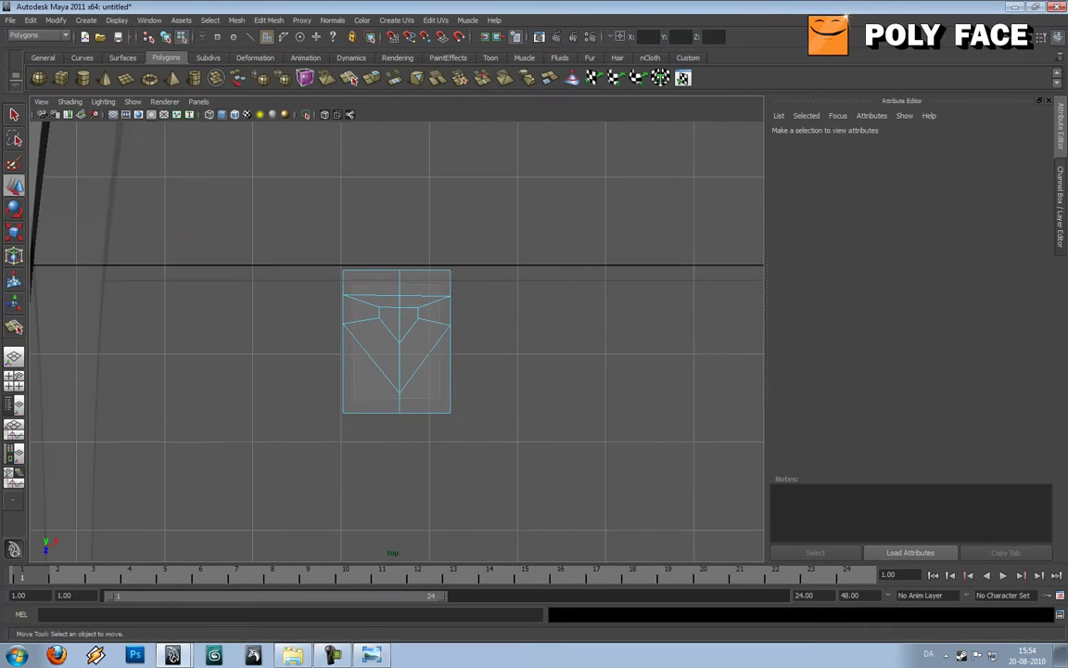
pyautogui.scroll(-3, 397, 342)
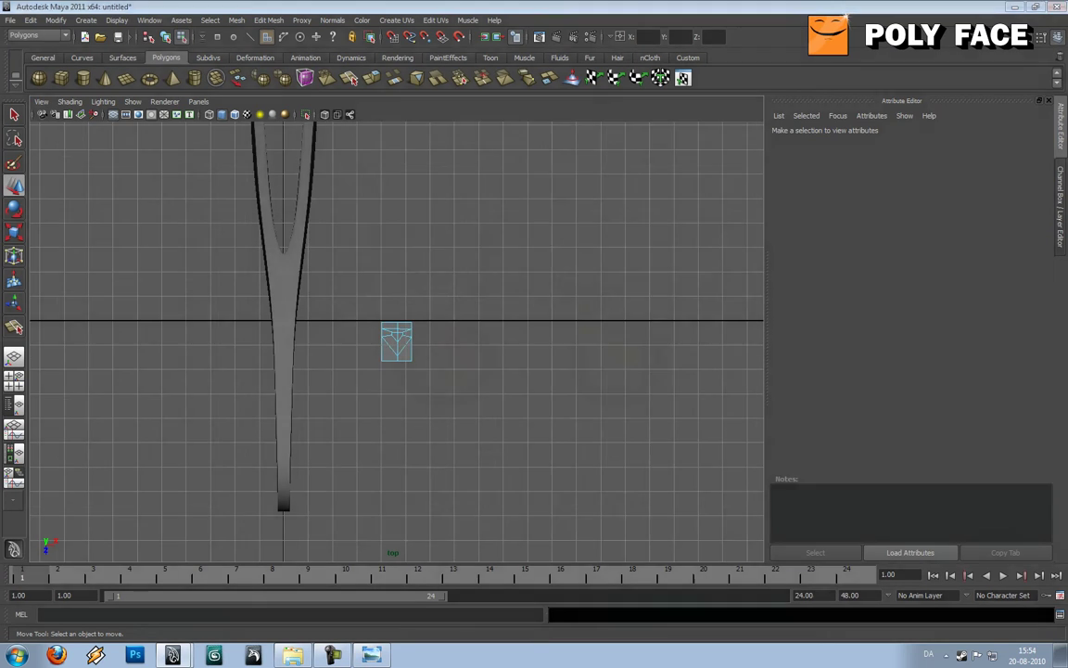
pyautogui.hotkey('alt', 'Tab')
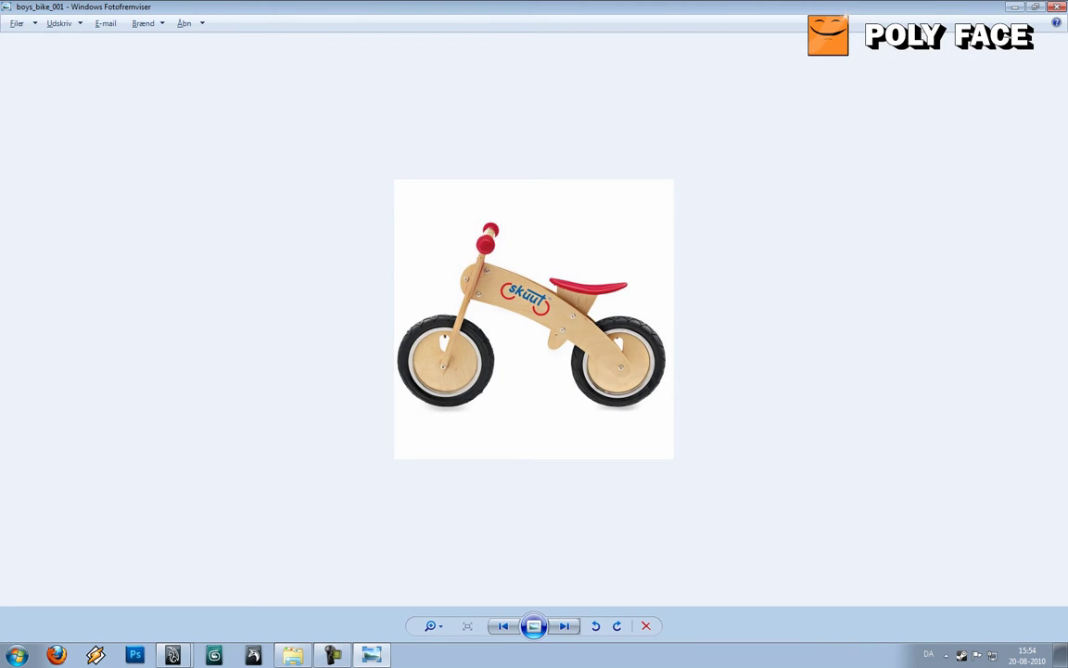
pyautogui.hotkey('alt', 'Tab')
pyautogui.scroll(3, 397, 341)
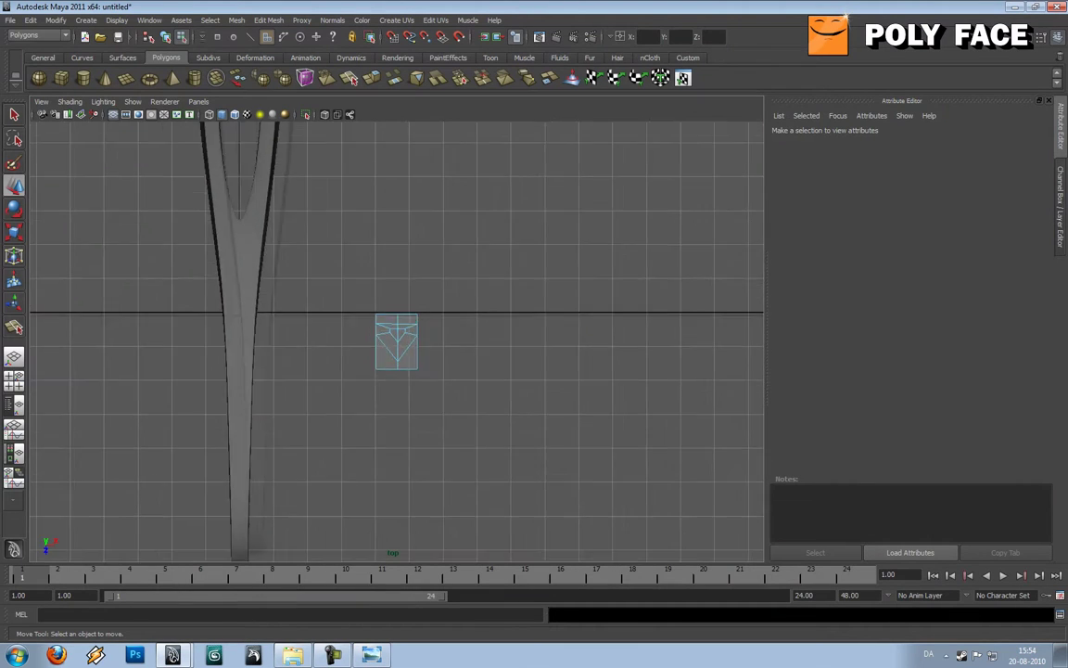
# Extrude all border edges along both long sides of the plane and scale them outward into a narrow strip on each side.
pyautogui.scroll(2, 397, 342)
pyautogui.moveTo(446, 341); pyautogui.dragTo(446, 310, button='right')
pyautogui.click(464, 371)
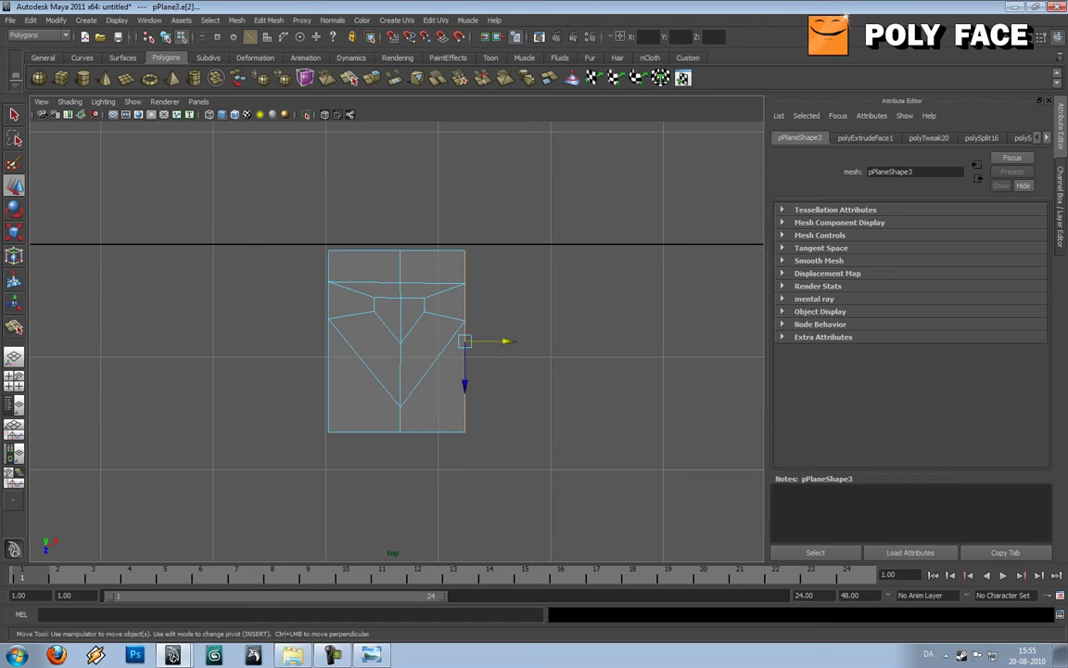
pyautogui.keyDown('shift'); pyautogui.click(328, 269); pyautogui.keyUp('shift')
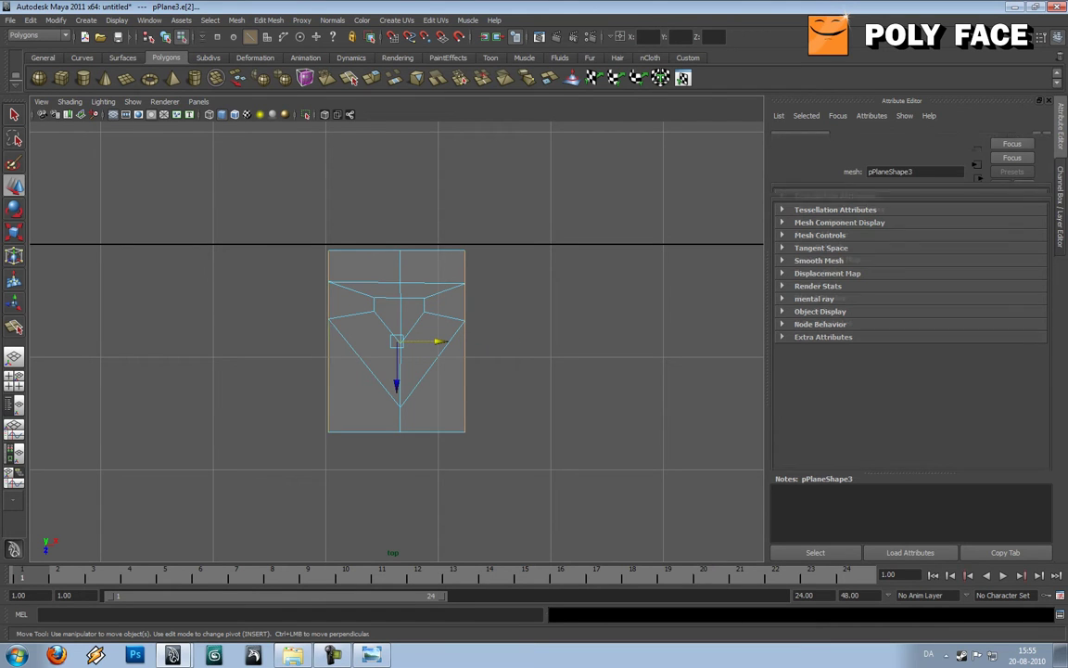
pyautogui.keyDown('shift'); pyautogui.click(329, 371); pyautogui.keyUp('shift')
pyautogui.press('g')
pyautogui.press('w')
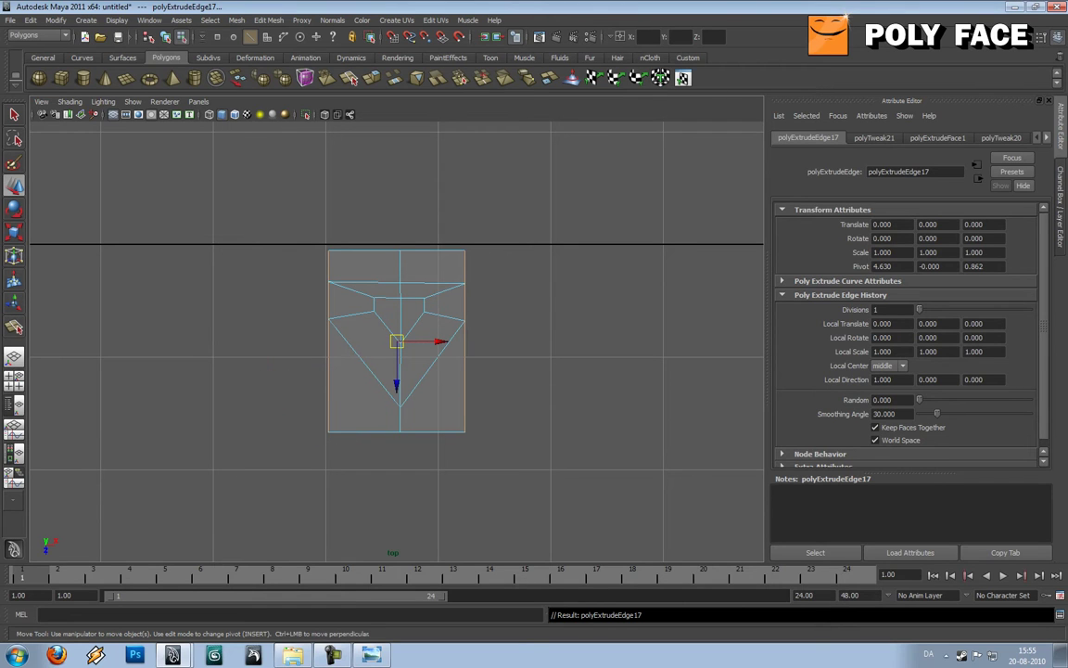
pyautogui.press('r')
pyautogui.moveTo(340, 341); pyautogui.dragTo(328, 342)
pyautogui.hotkey('alt', 'Tab')
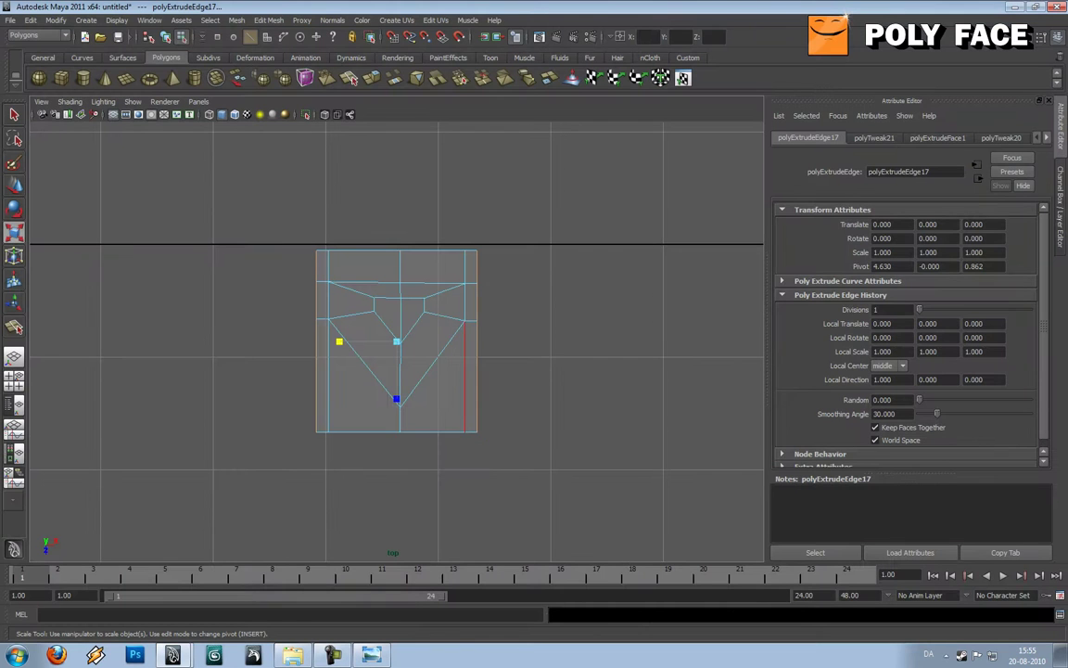
# Move the two vertices at each end of the upper cut down towards the V's ends, leaving the middle vertex in place.
pyautogui.rightClick(465, 324)
pyautogui.moveTo(465, 323); pyautogui.dragTo(416, 323, button='right')
pyautogui.moveTo(495, 293); pyautogui.dragTo(495, 294)
pyautogui.keyDown('shift'); pyautogui.moveTo(302, 270); pyautogui.dragTo(340, 294); pyautogui.keyUp('shift')
pyautogui.press('w')
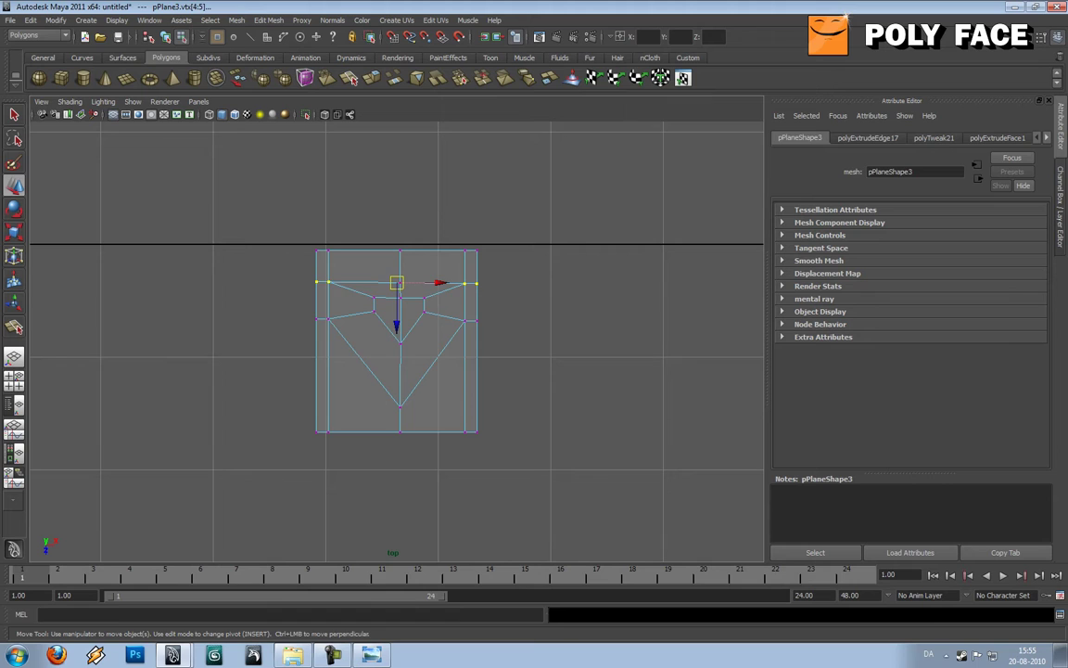
pyautogui.moveTo(396, 320); pyautogui.dragTo(399, 369)
# Check the lowered vertices at both ends of the upper cut against the reference bike photo.
pyautogui.hotkey('alt', 'Tab')
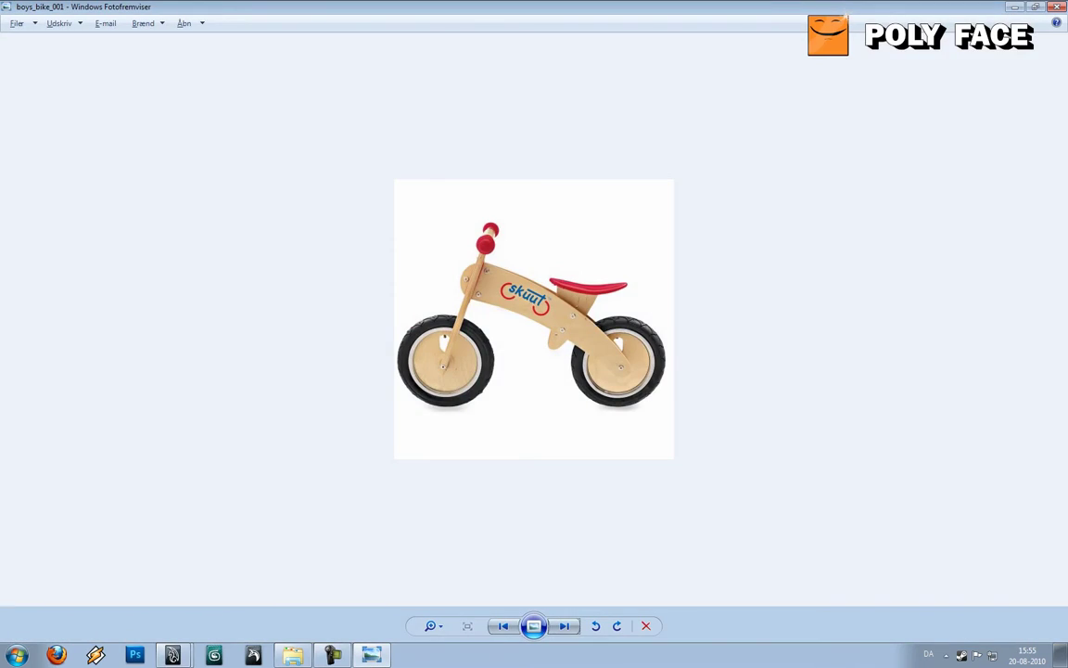
pyautogui.hotkey('alt', 'Tab')
pyautogui.moveTo(320, 289)
pyautogui.mouseDown()
pyautogui.moveTo(338, 309)
pyautogui.moveTo(328, 302)
pyautogui.mouseUp()
pyautogui.click(464, 302)
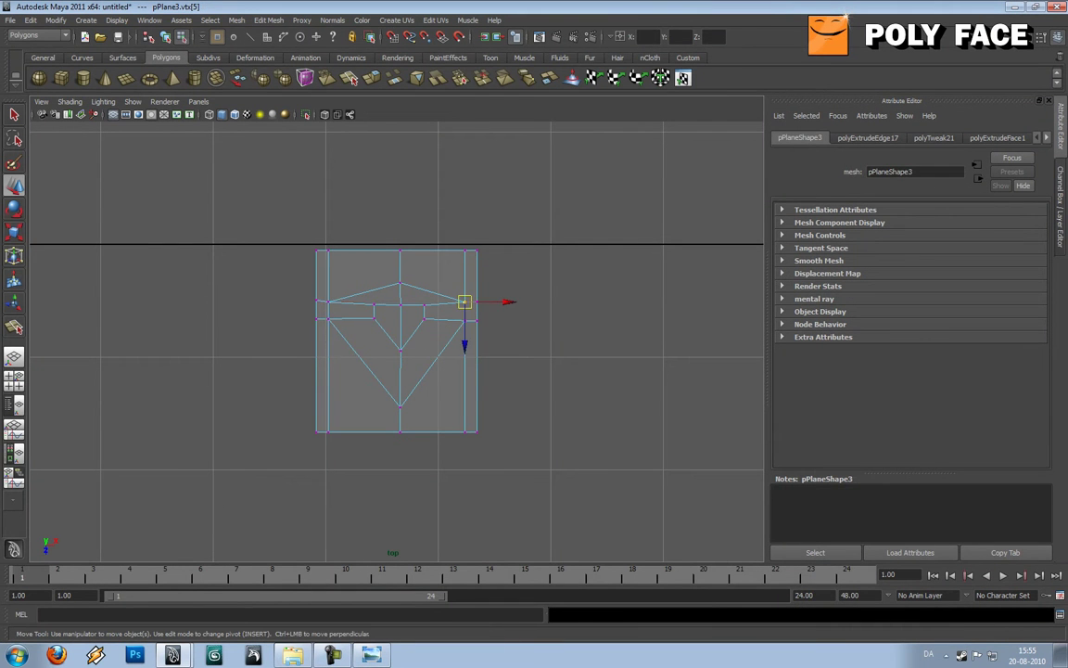
pyautogui.hotkey('alt', 'Tab')
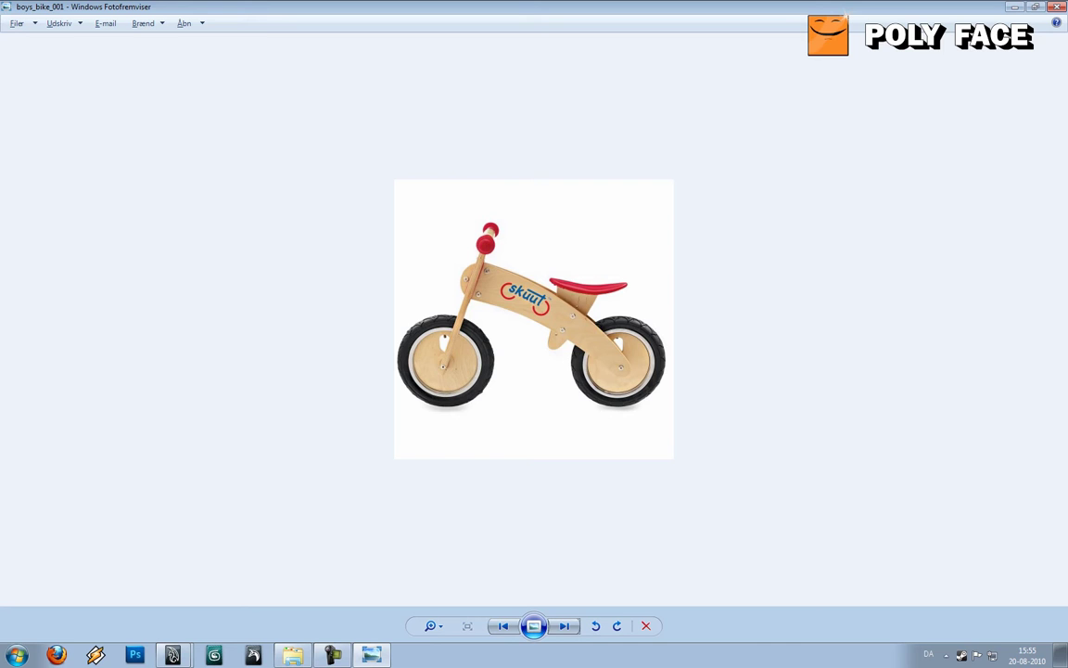
pyautogui.hotkey('alt', 'Tab')
# Switch to the perspective view and frame the edited plane closely from above.
pyautogui.press('space')
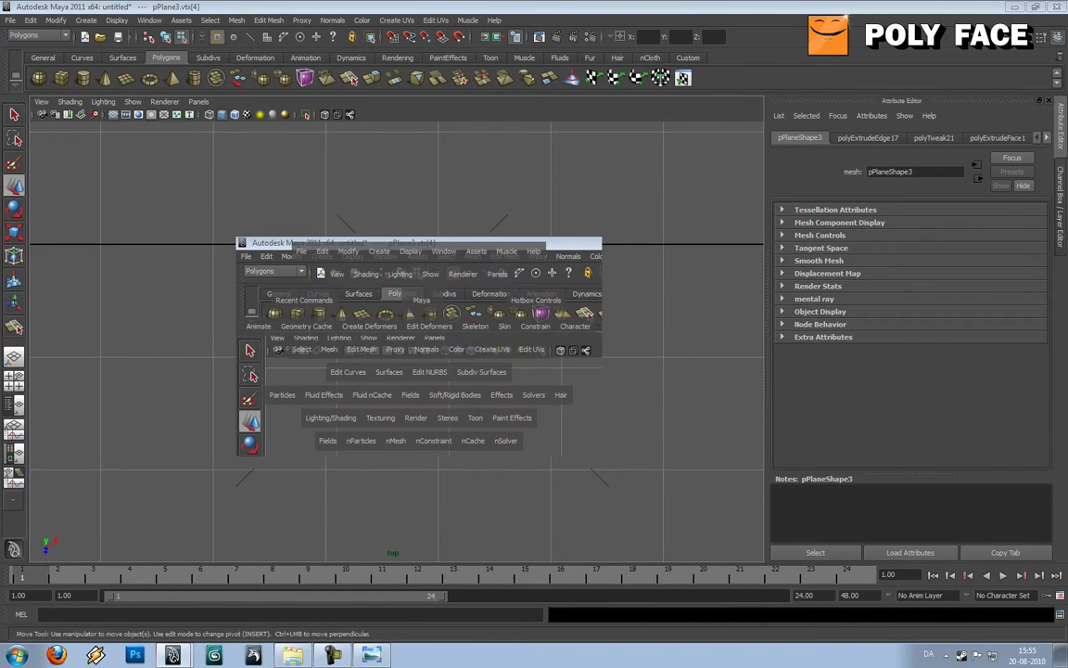
pyautogui.moveTo(422, 299); pyautogui.dragTo(483, 278)
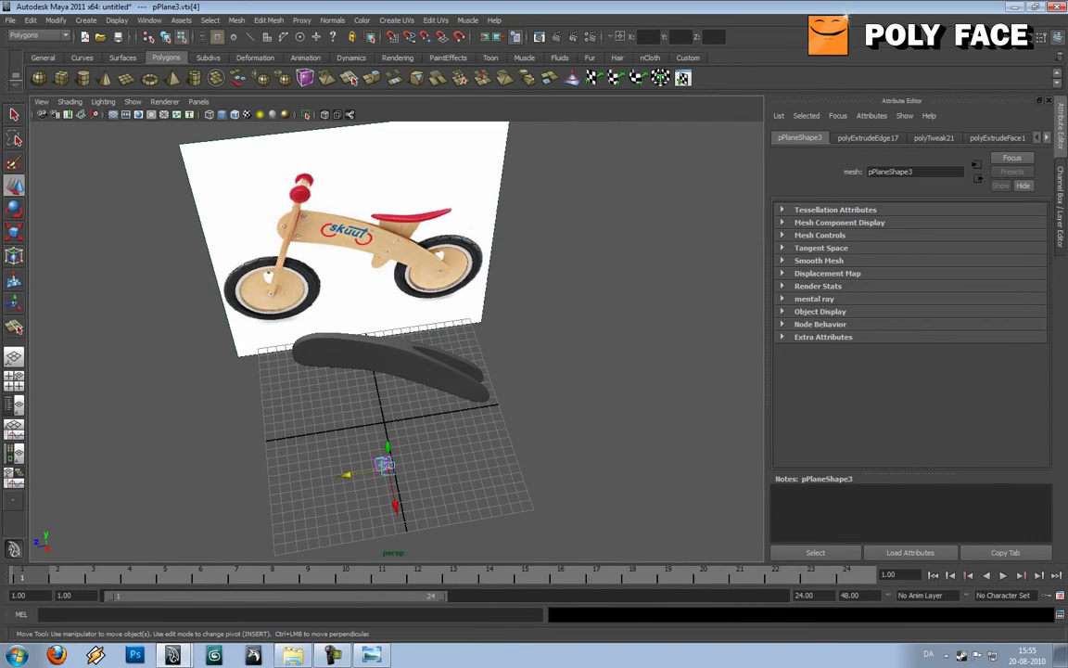
pyautogui.scroll(2, 397, 341)
pyautogui.press('f')
pyautogui.scroll(-5, 397, 341)
pyautogui.keyDown('alt'); pyautogui.moveTo(397, 341); pyautogui.dragTo(464, 310); pyautogui.keyUp('alt')
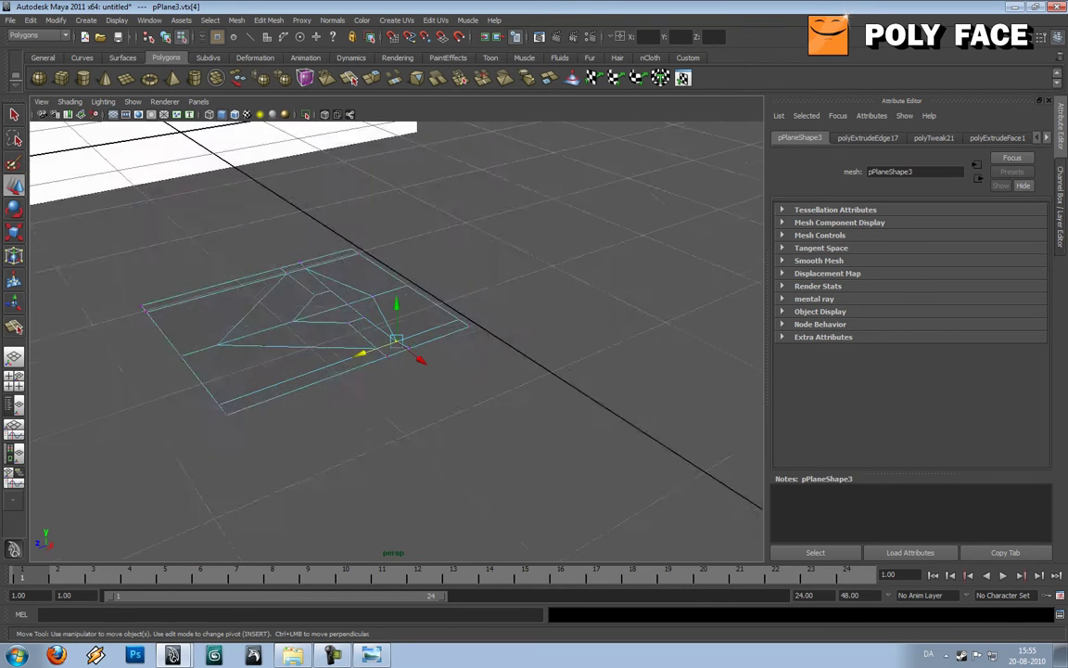
pyautogui.scroll(-3, 464, 310)
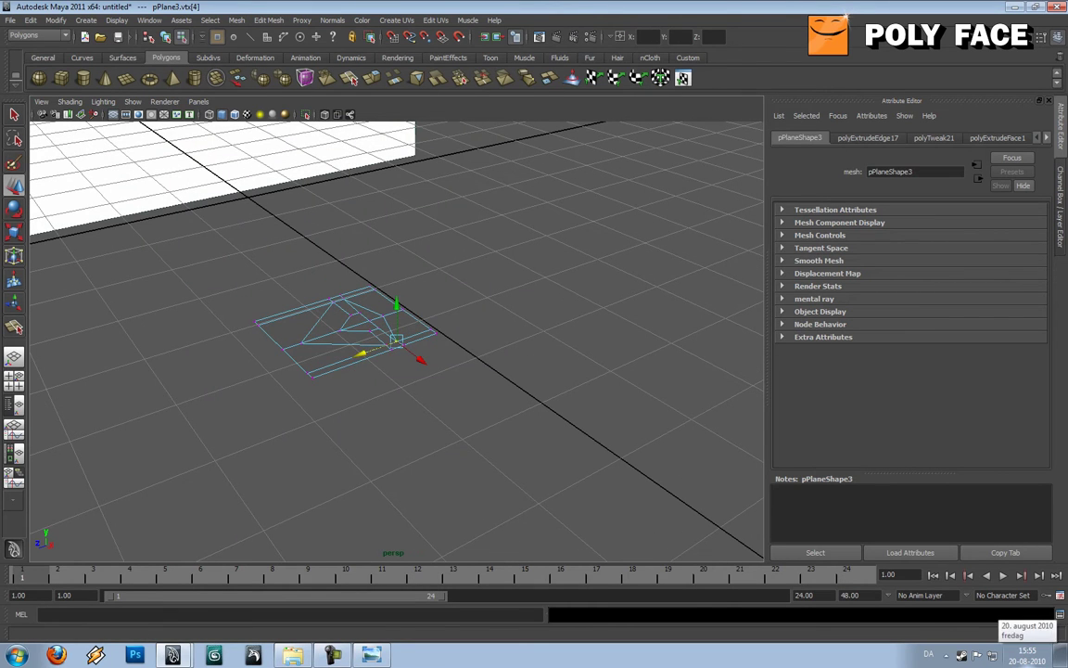
pyautogui.keyDown('alt'); pyautogui.moveTo(396, 341); pyautogui.dragTo(434, 390); pyautogui.keyUp('alt')
pyautogui.scroll(5, 326, 357)
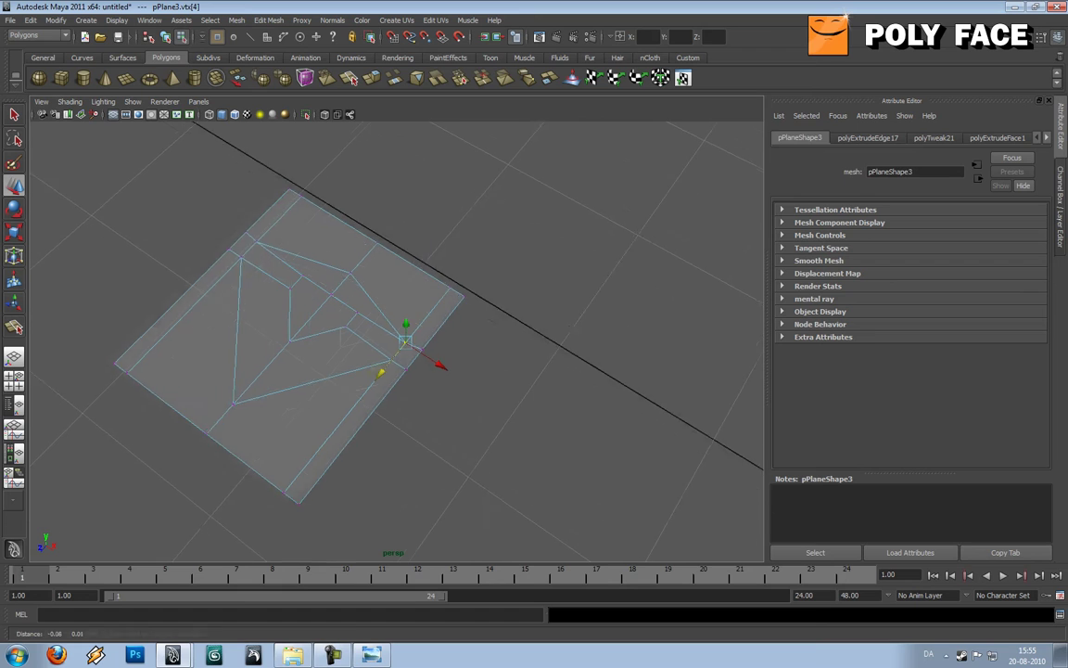
pyautogui.keyDown('alt'); pyautogui.moveTo(326, 357); pyautogui.dragTo(440, 375, button='middle'); pyautogui.keyUp('alt')
# Try extruding the ring of faces around the central inset upward by 0.056.
pyautogui.moveTo(441, 376); pyautogui.dragTo(441, 397, button='right')
pyautogui.click(432, 376)
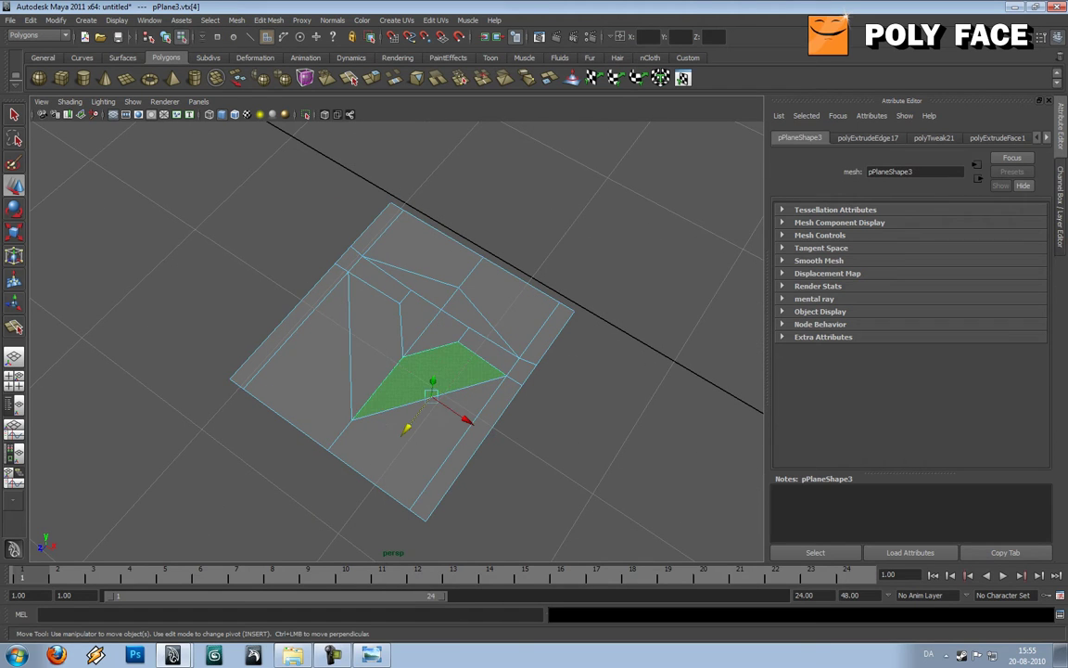
pyautogui.keyDown('shift'); pyautogui.click(373, 323); pyautogui.keyUp('shift')
pyautogui.keyDown('shift'); pyautogui.click(379, 280); pyautogui.keyUp('shift')
pyautogui.keyDown('shift'); pyautogui.click(423, 285); pyautogui.keyUp('shift')
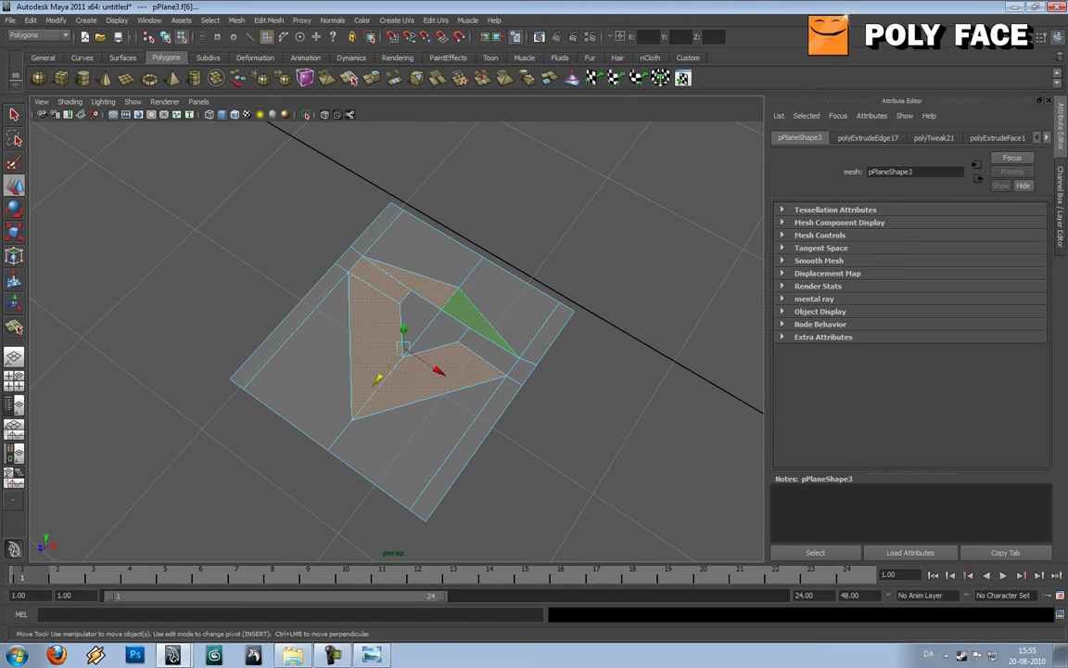
pyautogui.keyDown('shift'); pyautogui.click(476, 323); pyautogui.keyUp('shift')
pyautogui.keyDown('shift'); pyautogui.click(488, 351); pyautogui.keyUp('shift')
pyautogui.keyDown('alt'); pyautogui.moveTo(488, 350); pyautogui.dragTo(430, 289); pyautogui.keyUp('alt')
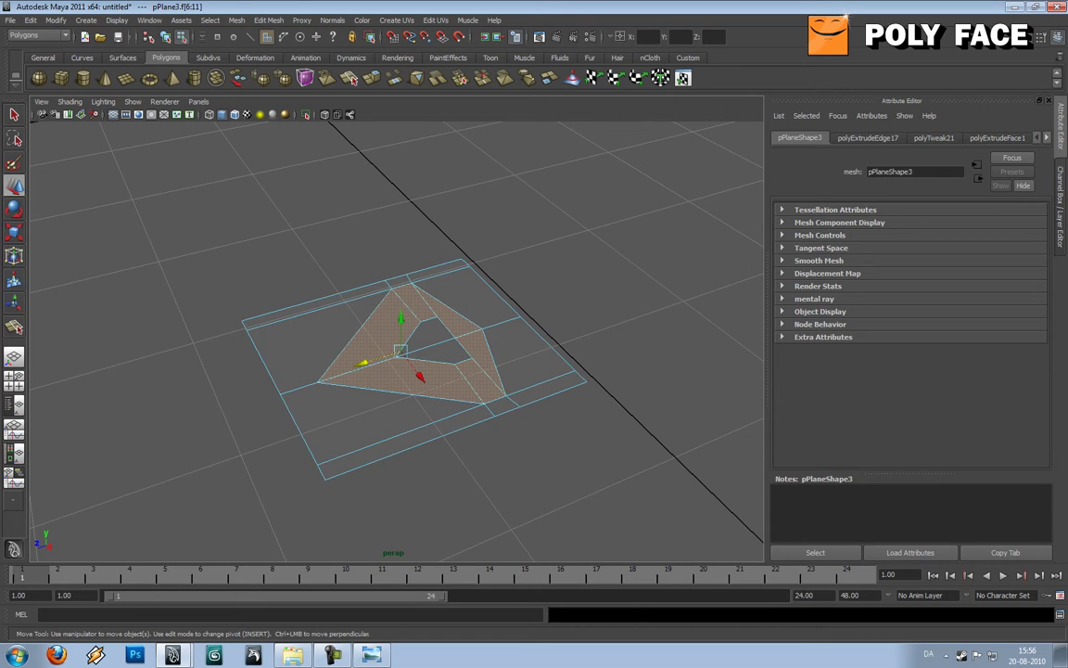
pyautogui.hotkey('ctrl', 'e')
pyautogui.moveTo(406, 336); pyautogui.dragTo(405, 327)
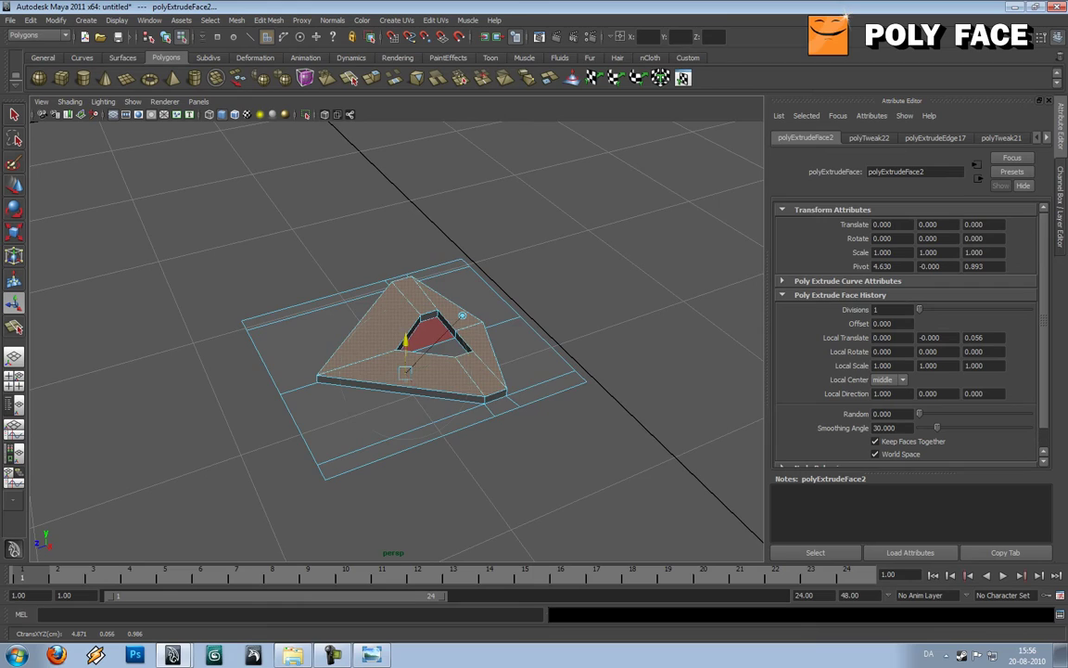
# Extrude the raised ring's top faces upward two more times in thin layers, the last one by 0.012.
pyautogui.keyDown('alt'); pyautogui.moveTo(405, 371); pyautogui.dragTo(385, 327); pyautogui.keyUp('alt')
pyautogui.press('g')
pyautogui.press('g')
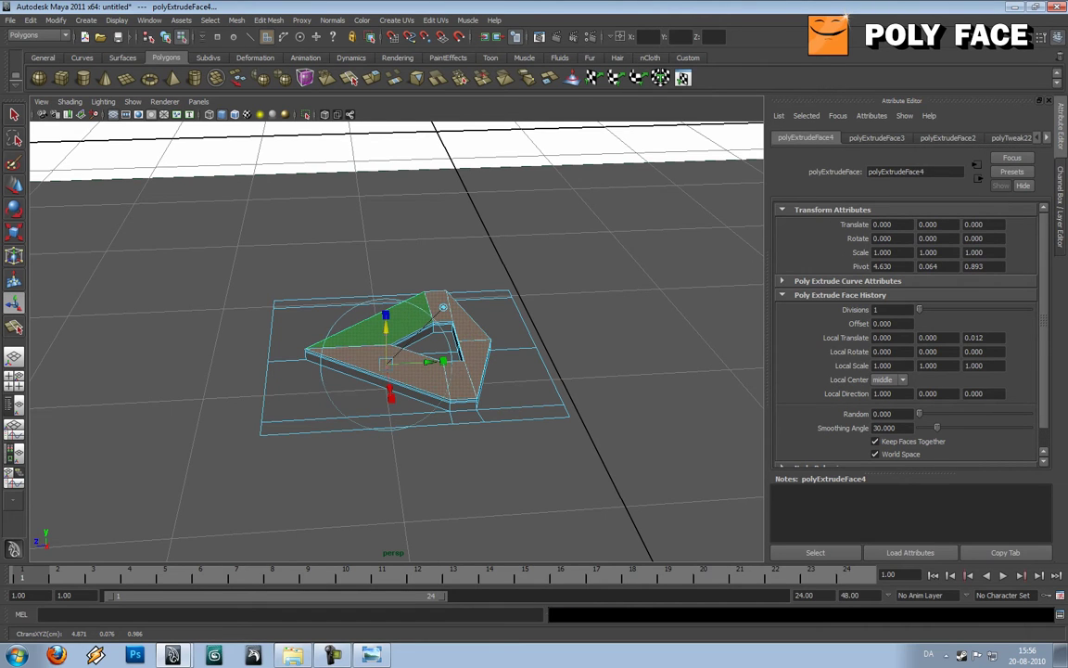
# Preview the plane with smoothing and compare the raised ring with the reference bike photo.
pyautogui.moveTo(447, 376); pyautogui.dragTo(500, 367, button='right')
pyautogui.press('3')
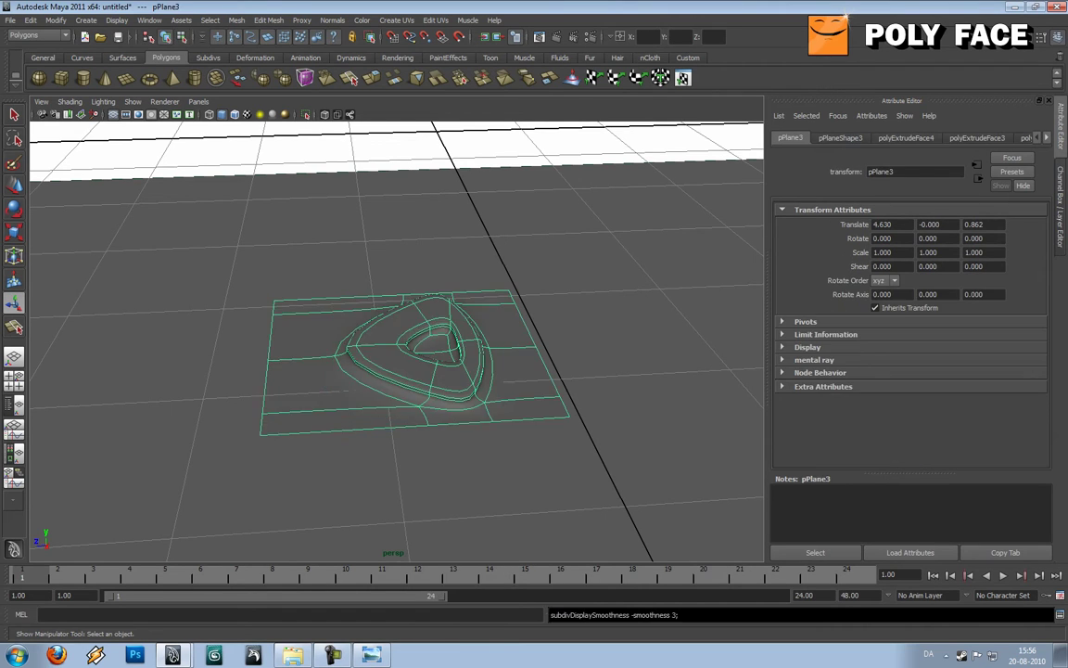
pyautogui.click(575, 251)
pyautogui.keyDown('alt'); pyautogui.moveTo(446, 315); pyautogui.dragTo(575, 306); pyautogui.keyUp('alt')
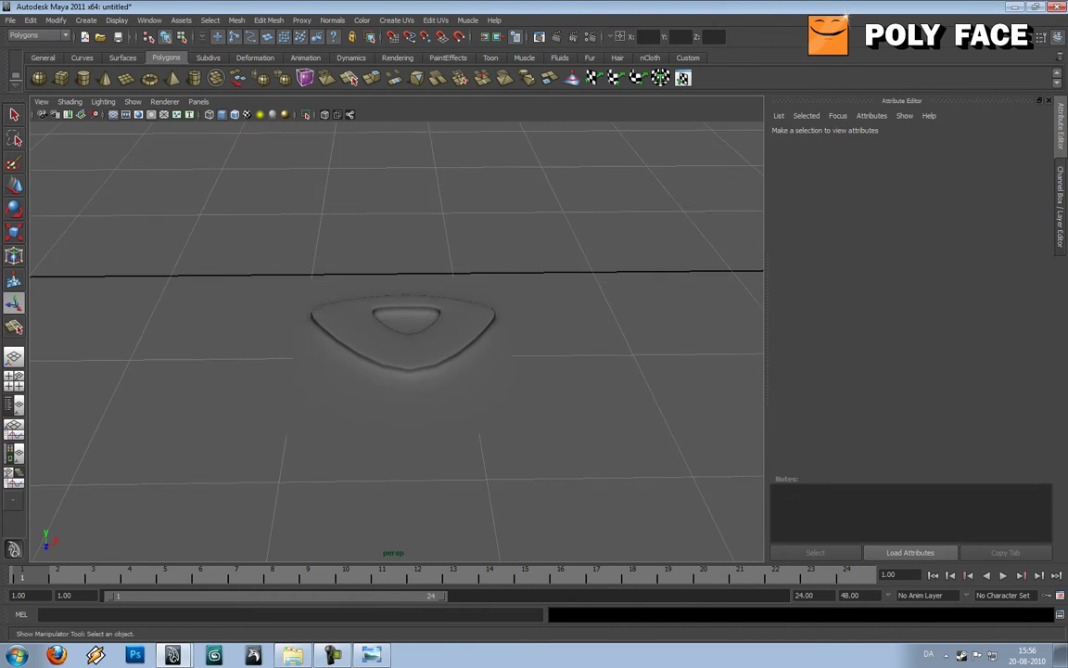
pyautogui.hotkey('alt', 'Tab')
pyautogui.hotkey('alt', 'Tab')
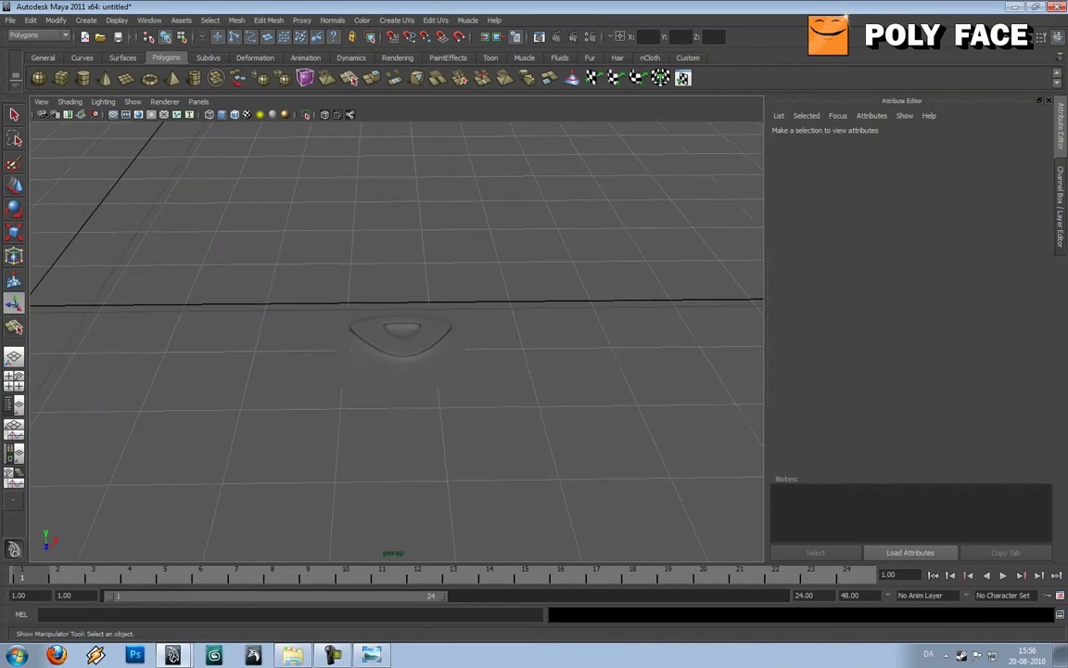
# Return the plane to its unsmoothed display and view the raised ring's edges up close.
pyautogui.scroll(3, 405, 342)
pyautogui.click(408, 347)
pyautogui.press('1')
pyautogui.keyDown('alt'); pyautogui.moveTo(408, 348); pyautogui.dragTo(524, 311); pyautogui.keyUp('alt')
pyautogui.scroll(5, 524, 310)
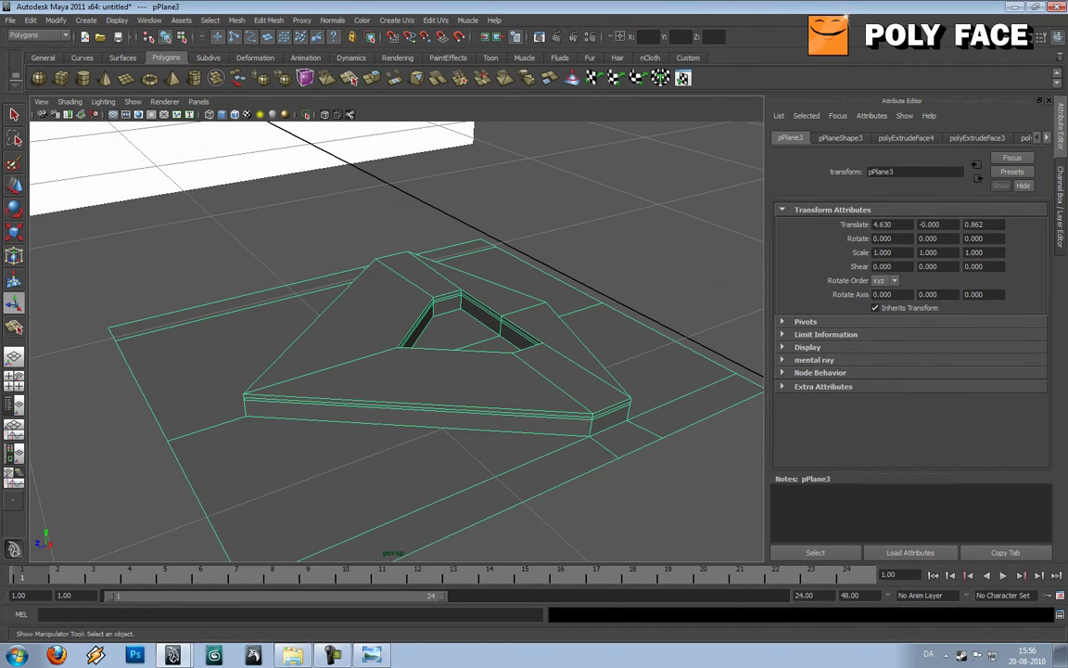
# Undo all three extrusions of the ring faces, back to the flat plane.
pyautogui.hotkey('ctrl', 'z')
pyautogui.hotkey('ctrl', 'z')
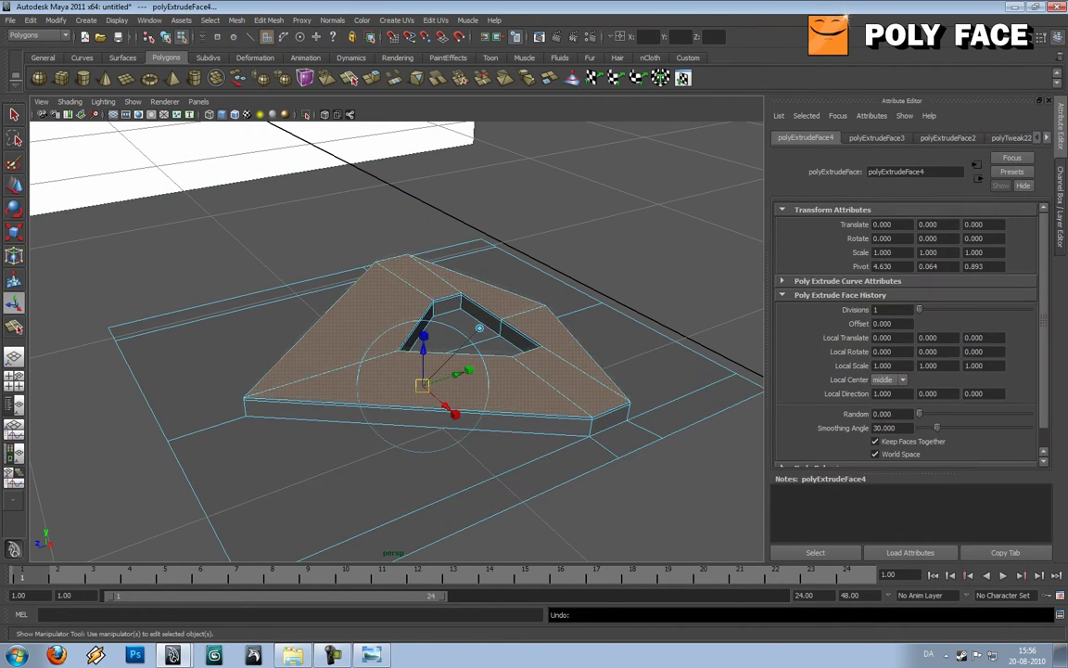
pyautogui.hotkey('ctrl', 'z')
pyautogui.hotkey('ctrl', 'z')
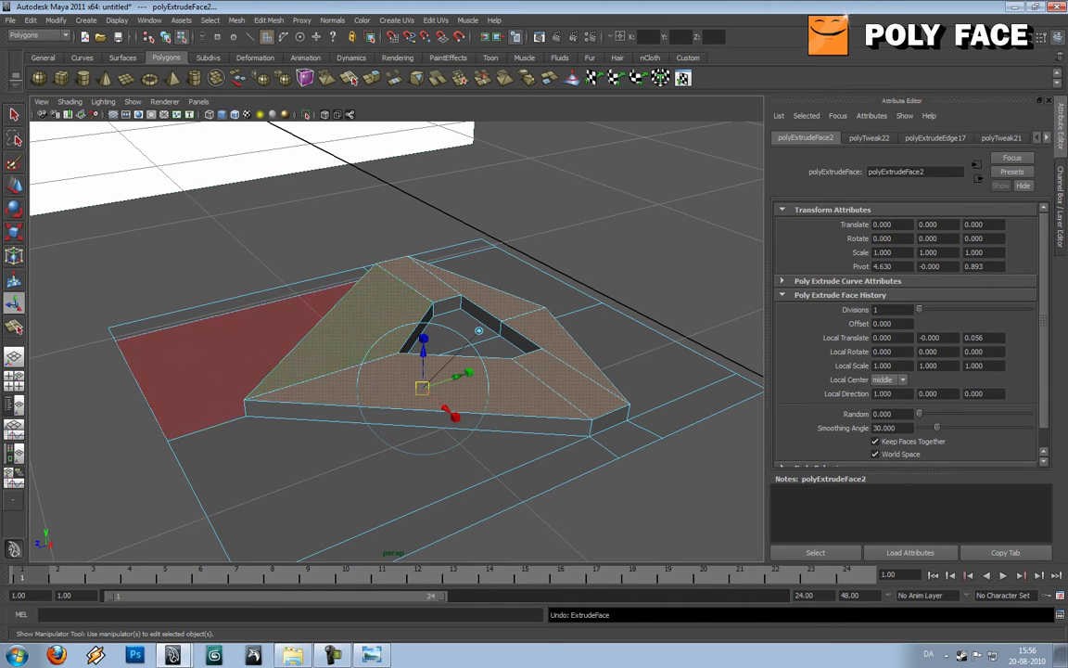
pyautogui.hotkey('ctrl', 'z')
pyautogui.hotkey('ctrl', 'z')
pyautogui.hotkey('ctrl', 'z')
pyautogui.keyDown('alt'); pyautogui.moveTo(408, 315); pyautogui.dragTo(538, 389); pyautogui.keyUp('alt')
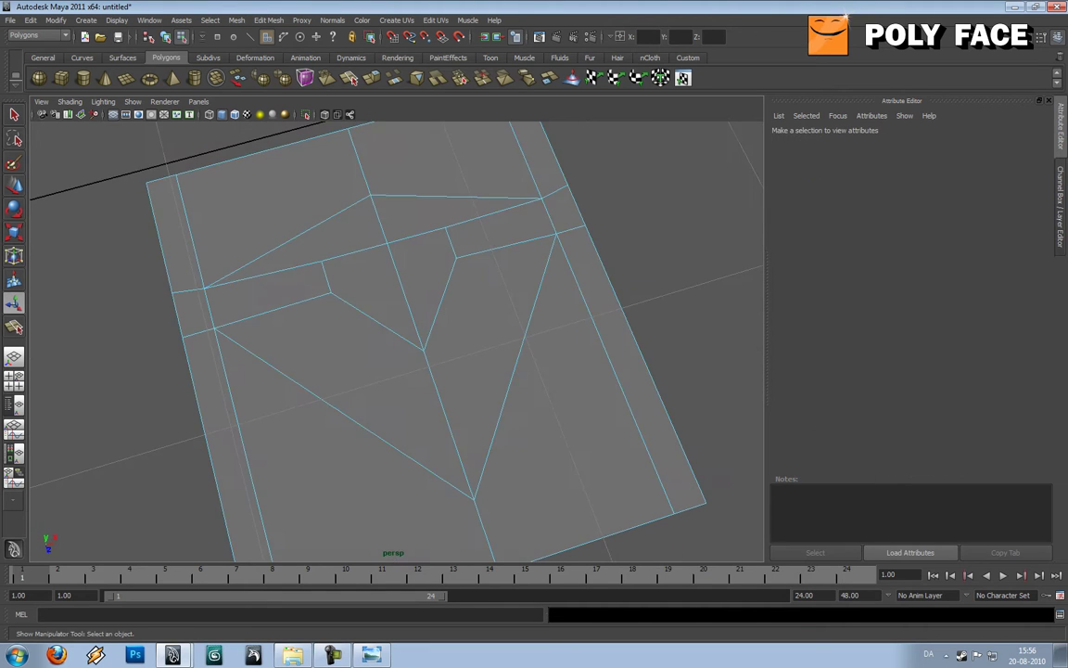
# Split the faces below the triangle's lower tip with two edges from its slanted sides down to the plane's border.
pyautogui.keyDown('alt'); pyautogui.moveTo(538, 390); pyautogui.dragTo(473, 317, button='middle'); pyautogui.keyUp('alt')
pyautogui.scroll(-2, 473, 317)
pyautogui.keyDown('alt'); pyautogui.moveTo(473, 317); pyautogui.dragTo(438, 325); pyautogui.keyUp('alt')
pyautogui.scroll(-2, 447, 317)
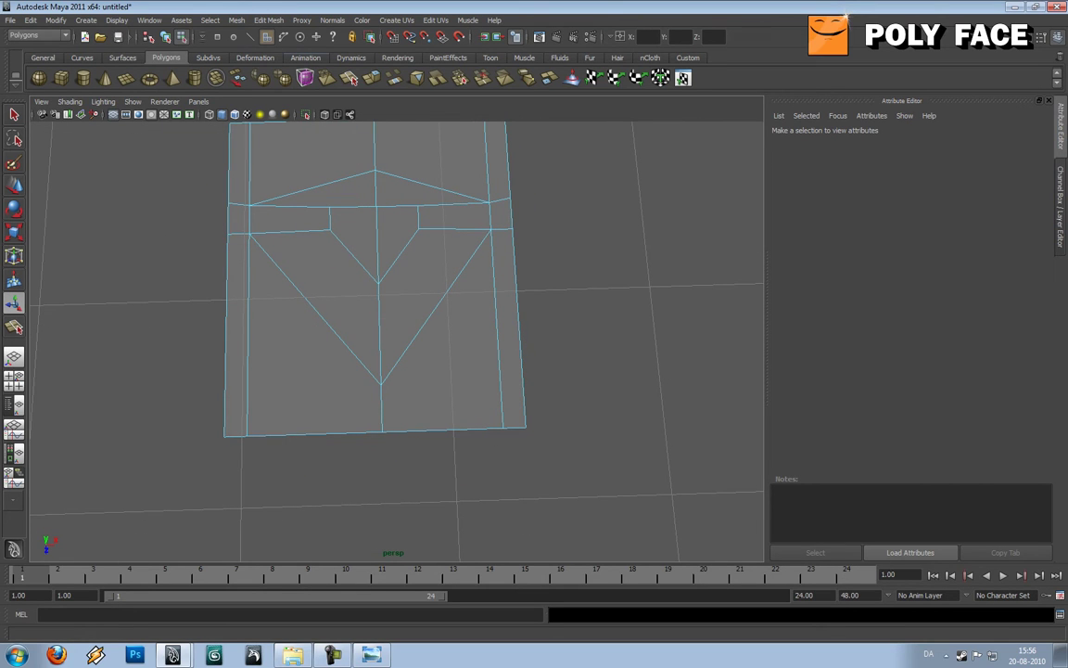
pyautogui.click(349, 79)
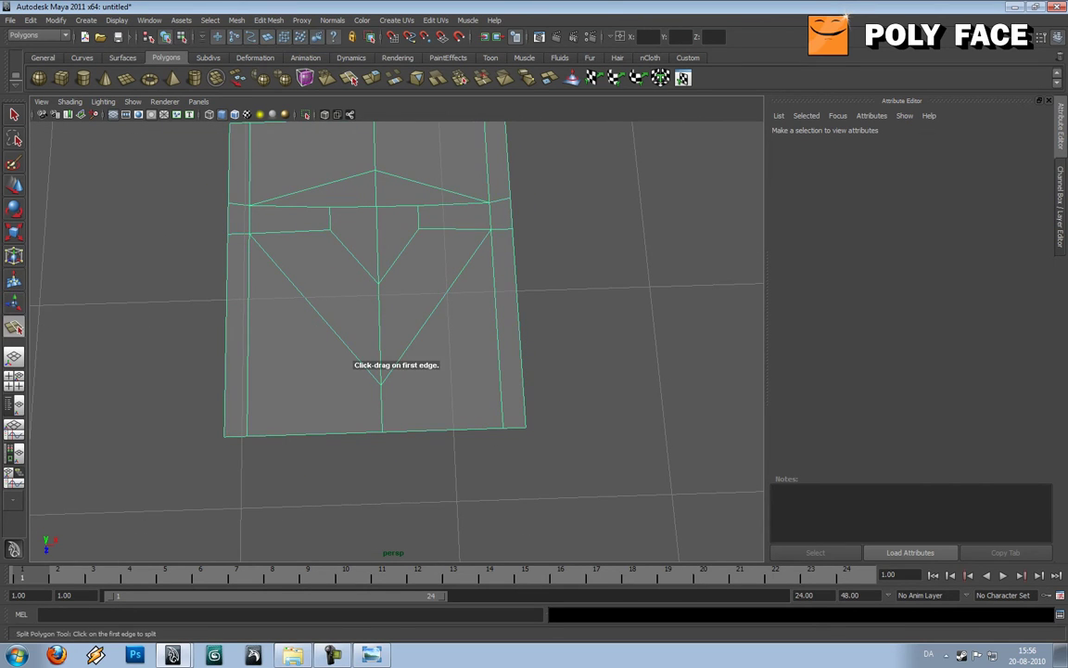
pyautogui.click(362, 362)
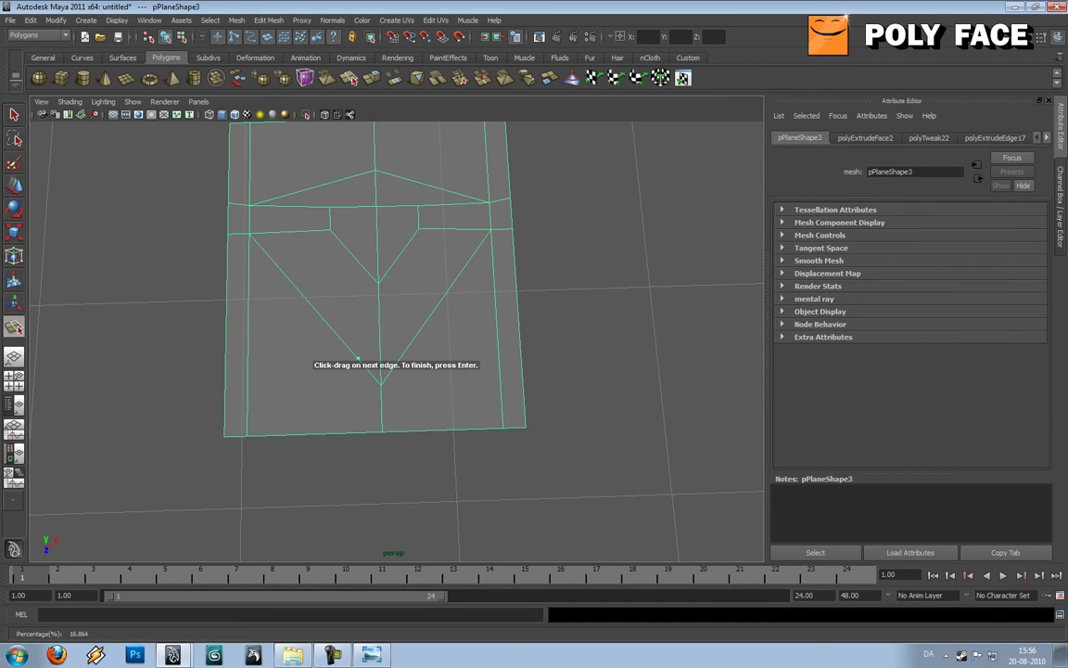
pyautogui.click(364, 432)
pyautogui.press('Return')
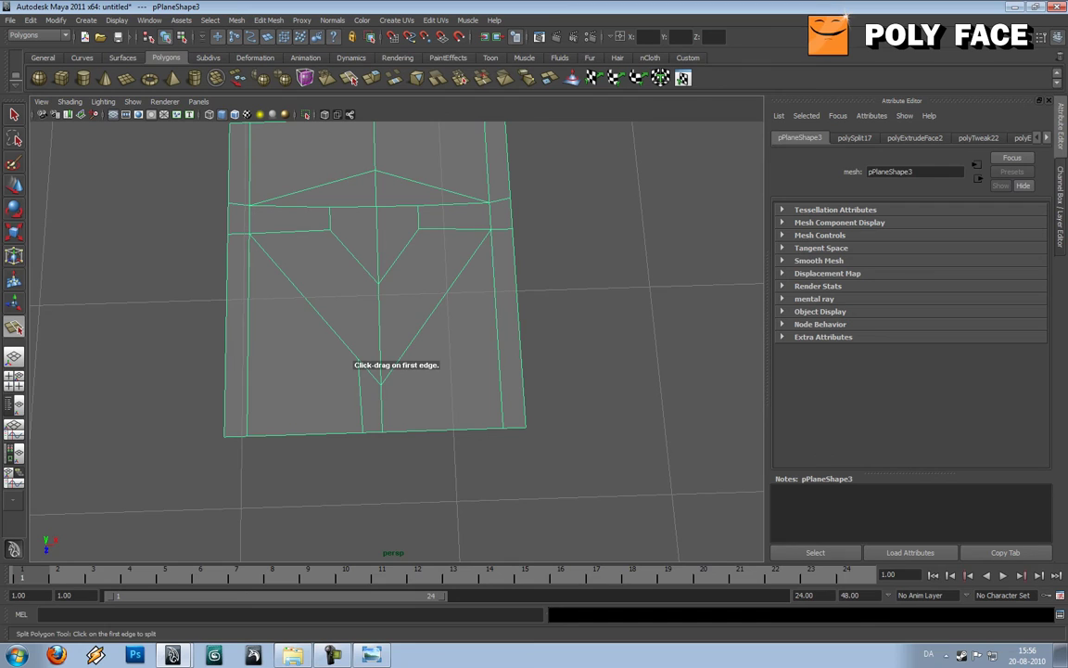
pyautogui.click(396, 363)
pyautogui.click(401, 430)
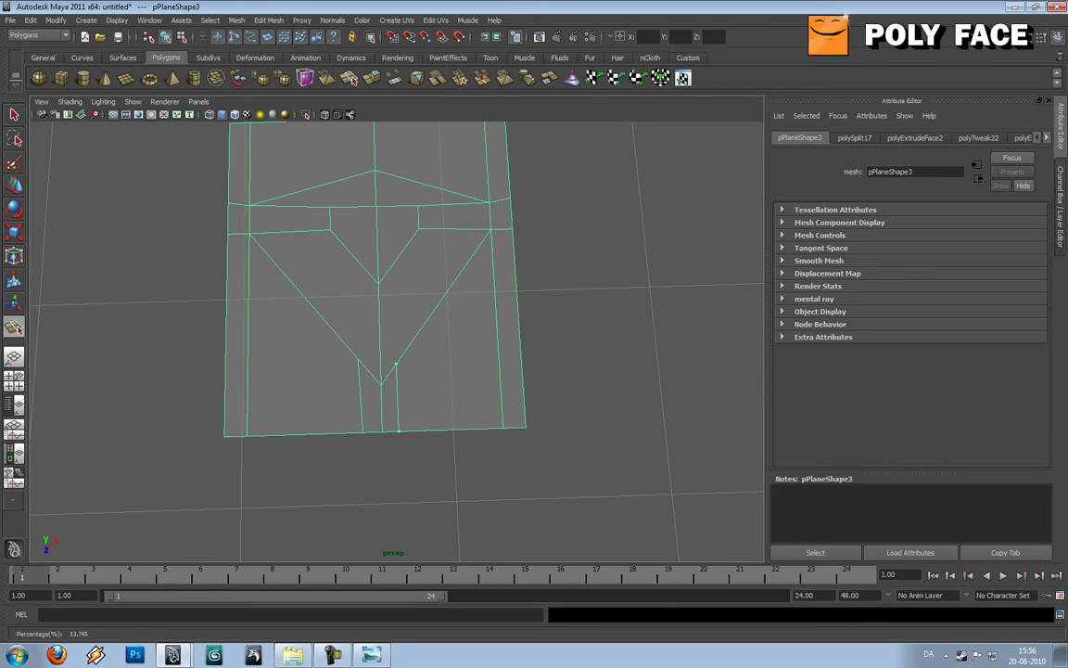
pyautogui.press('Return')
# Try to widen the narrow strip below the triangle's tip by moving the new split vertices outward.
pyautogui.moveTo(406, 389); pyautogui.dragTo(357, 391, button='right')
pyautogui.press('w')
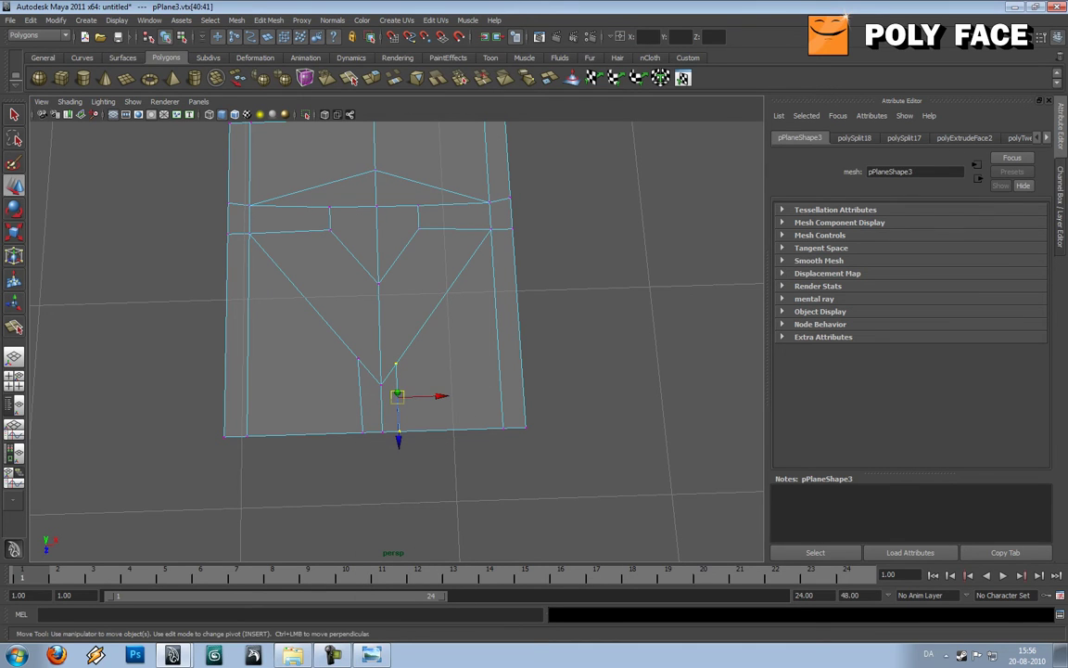
pyautogui.moveTo(441, 396); pyautogui.dragTo(449, 396)
pyautogui.click(404, 362)
pyautogui.moveTo(404, 362); pyautogui.dragTo(423, 364)
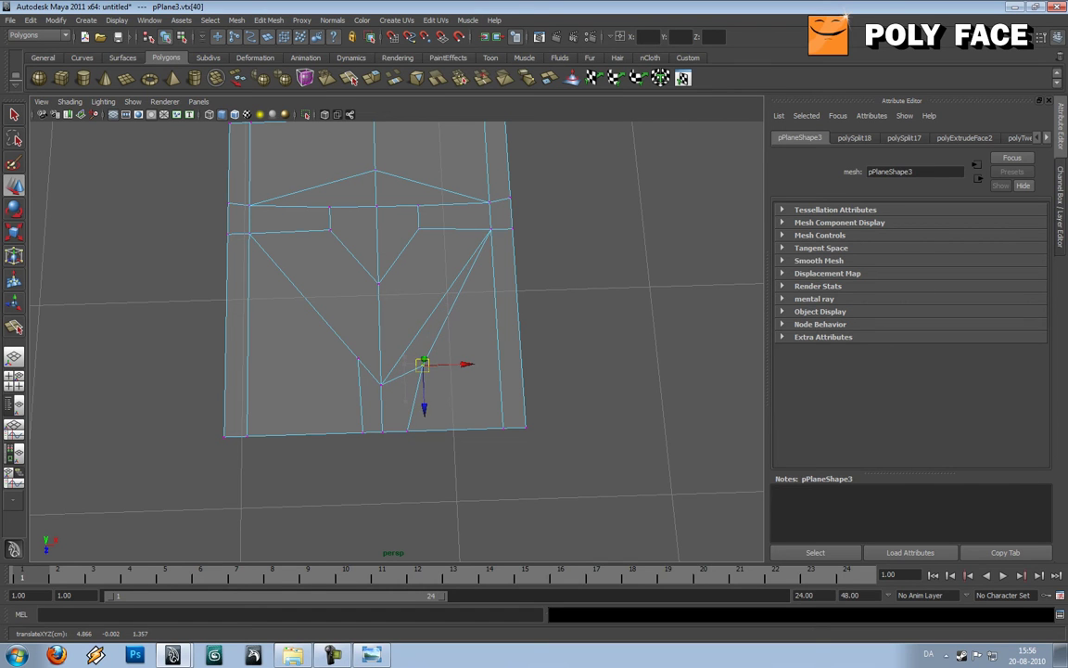
pyautogui.click(359, 359)
pyautogui.moveTo(359, 359); pyautogui.dragTo(382, 315)
pyautogui.scroll(-2, 344, 376)
pyautogui.scroll(2, 348, 269)
# Undo the vertex moves, both edge splits and the remaining ring face extrusion, back to object selection of the plane.
pyautogui.hotkey('ctrl', 'z')
pyautogui.hotkey('ctrl', 'z')
pyautogui.hotkey('ctrl', 'z')
pyautogui.hotkey('ctrl', 'z')
pyautogui.hotkey('ctrl', 'z')
pyautogui.hotkey('ctrl', 'z')
pyautogui.hotkey('ctrl', 'z')
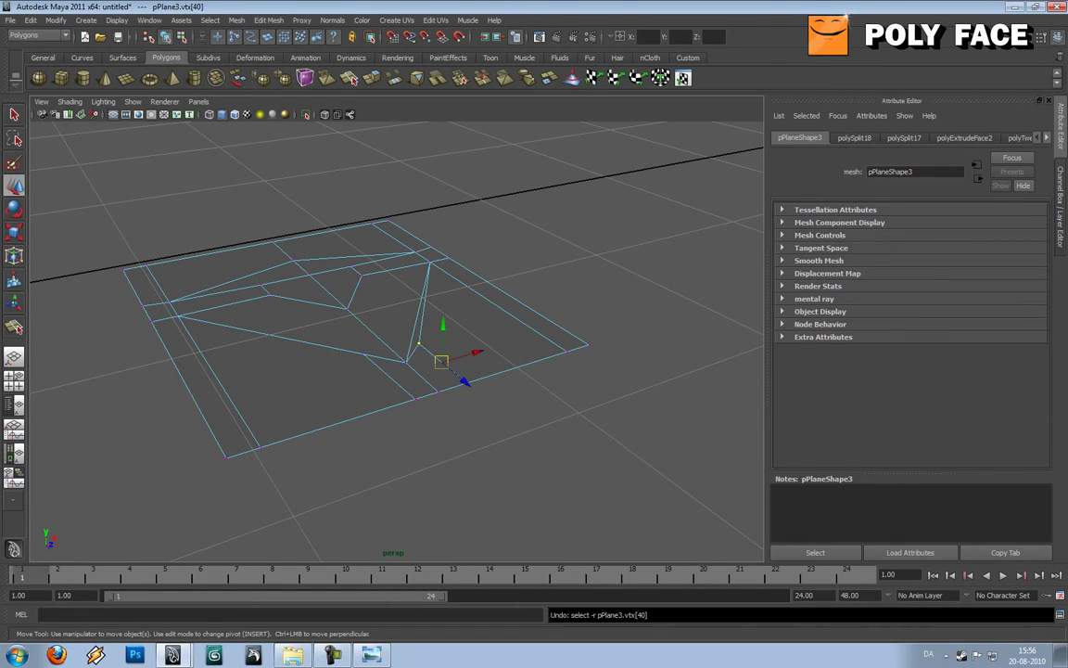
pyautogui.press('z')
pyautogui.press('z')
pyautogui.press('z')
pyautogui.press('z')
pyautogui.press('z')
pyautogui.press('z')
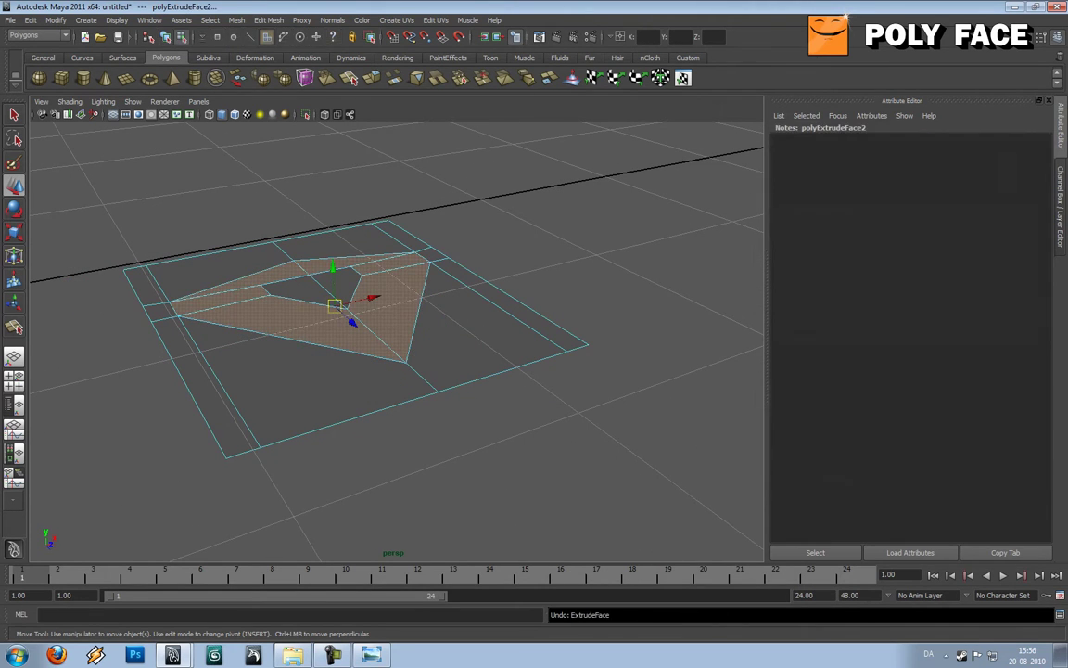
pyautogui.press('z')
pyautogui.press('z')
pyautogui.press('z')
pyautogui.press('z')
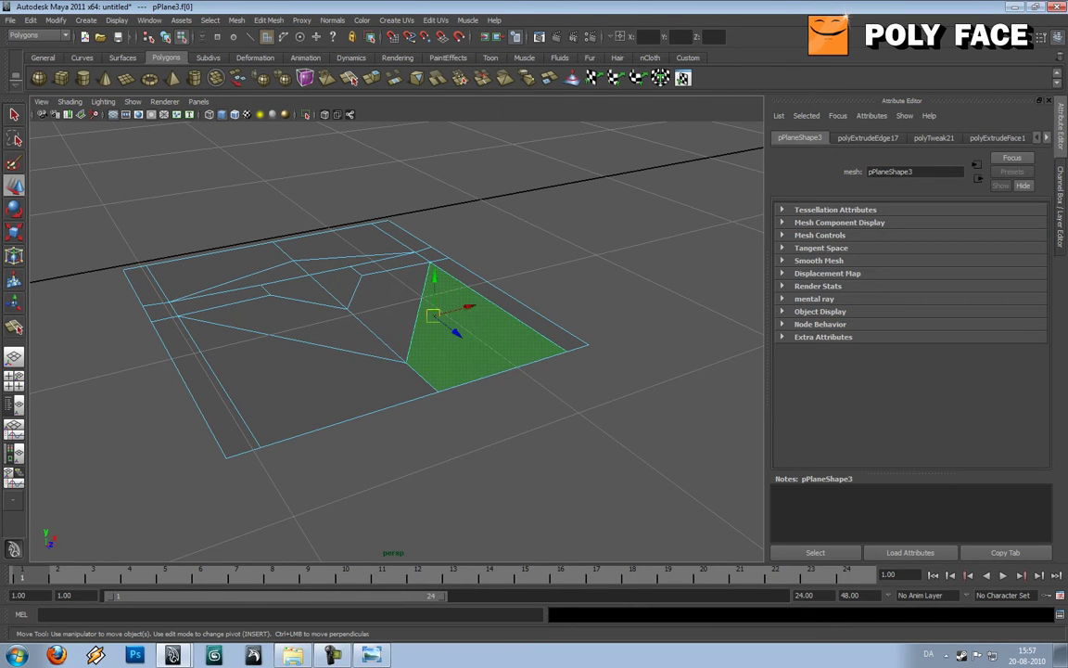
pyautogui.press('z')
pyautogui.press('z')
pyautogui.press('z')
pyautogui.press('z')
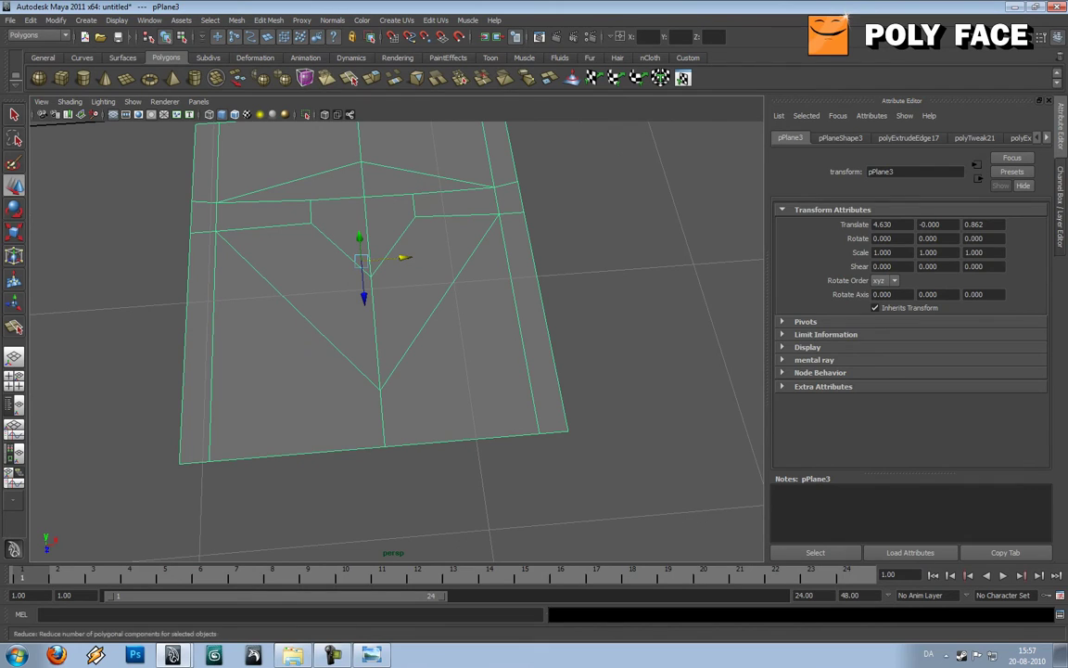
# Redo the two splits flanking the centre line, from the triangle's slanted sides near its tip to the plane's lower border.
pyautogui.click(348, 78)
pyautogui.click(354, 365)
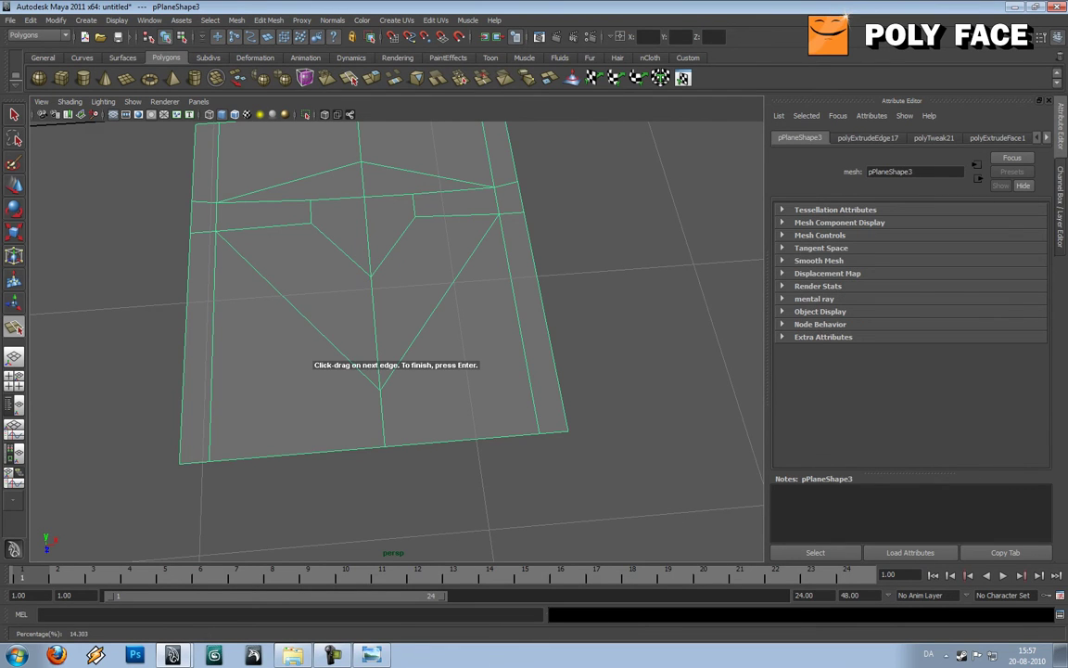
pyautogui.moveTo(372, 448); pyautogui.dragTo(361, 448)
pyautogui.press('Return')
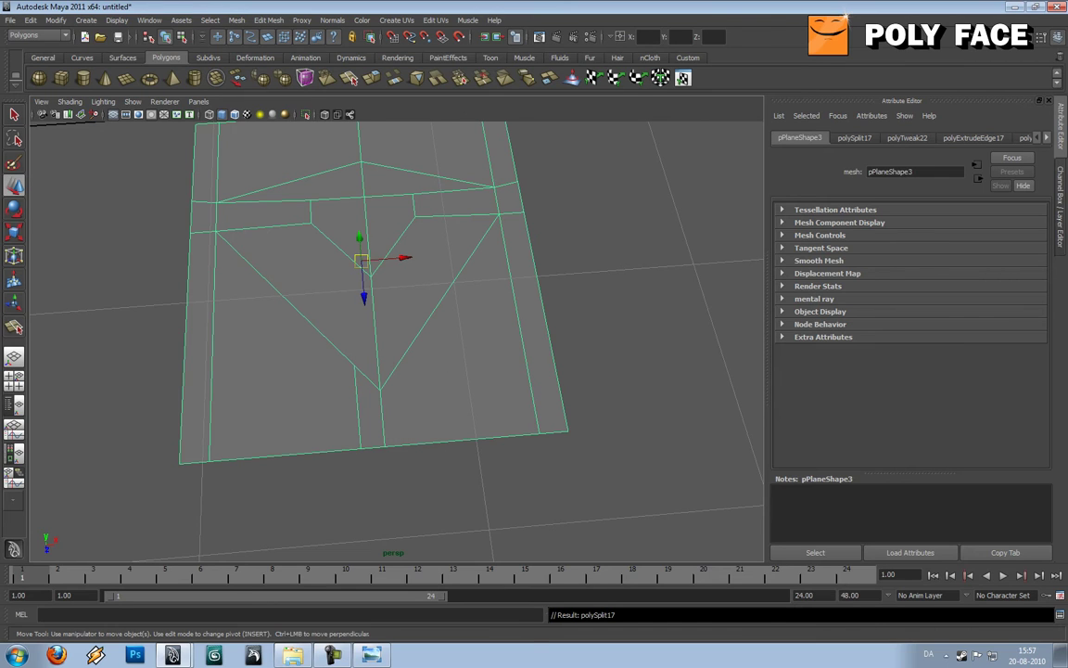
pyautogui.press('g')
pyautogui.click(354, 365)
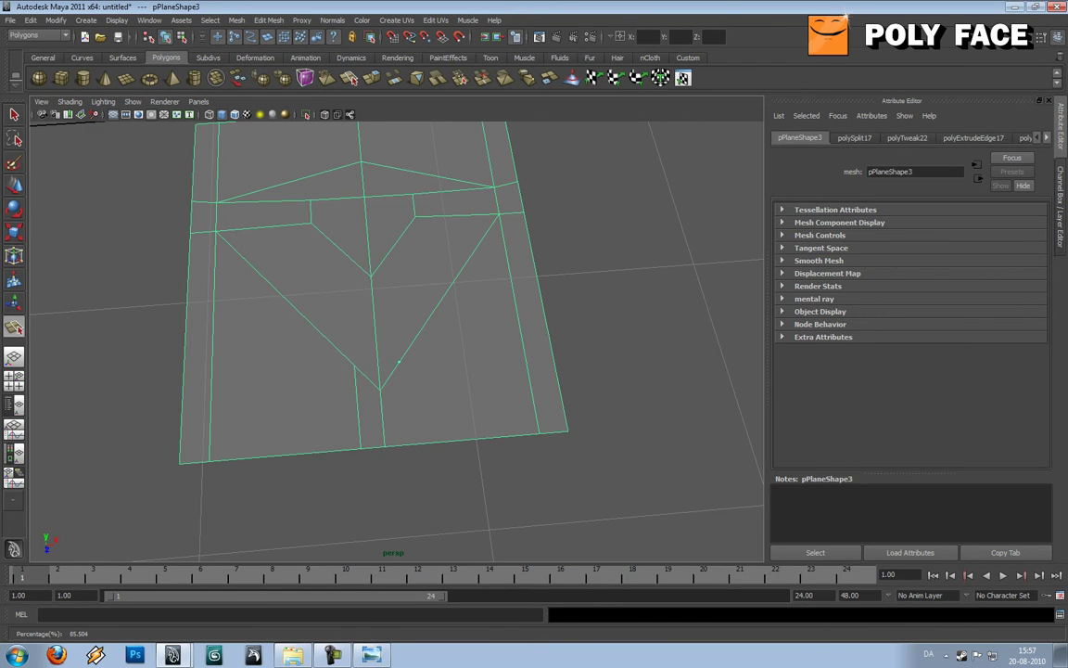
pyautogui.click(405, 445)
pyautogui.press('Return')
pyautogui.press('w')
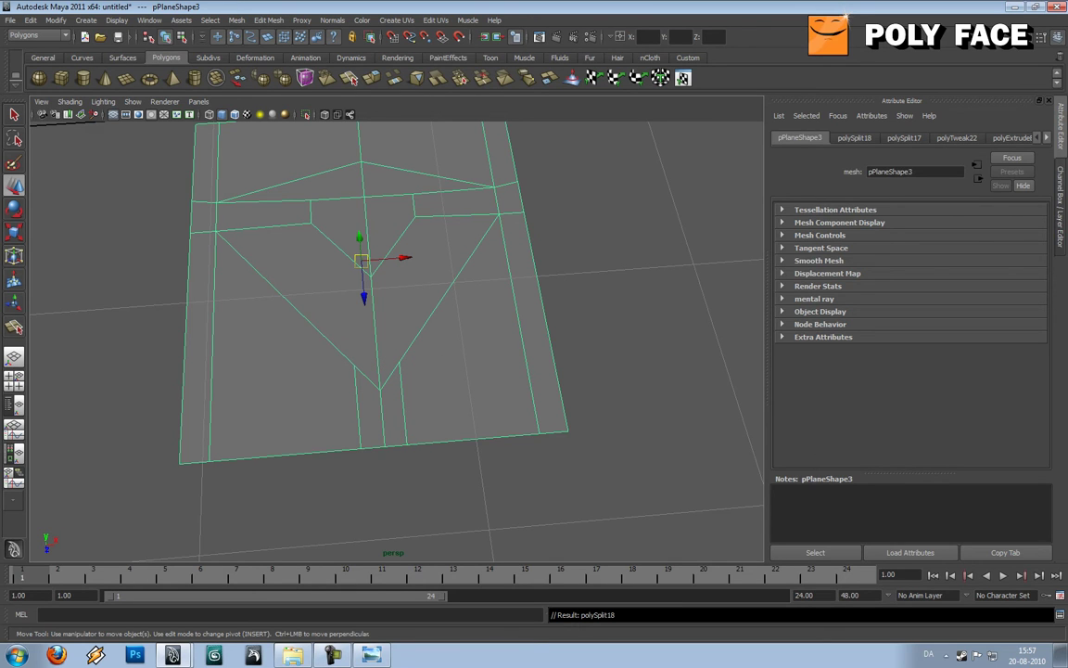
# Continue the split left of the centre line up through the triangle and its inset to the plane's far border.
pyautogui.keyDown('alt'); pyautogui.moveTo(398, 315); pyautogui.dragTo(400, 336); pyautogui.keyUp('alt')
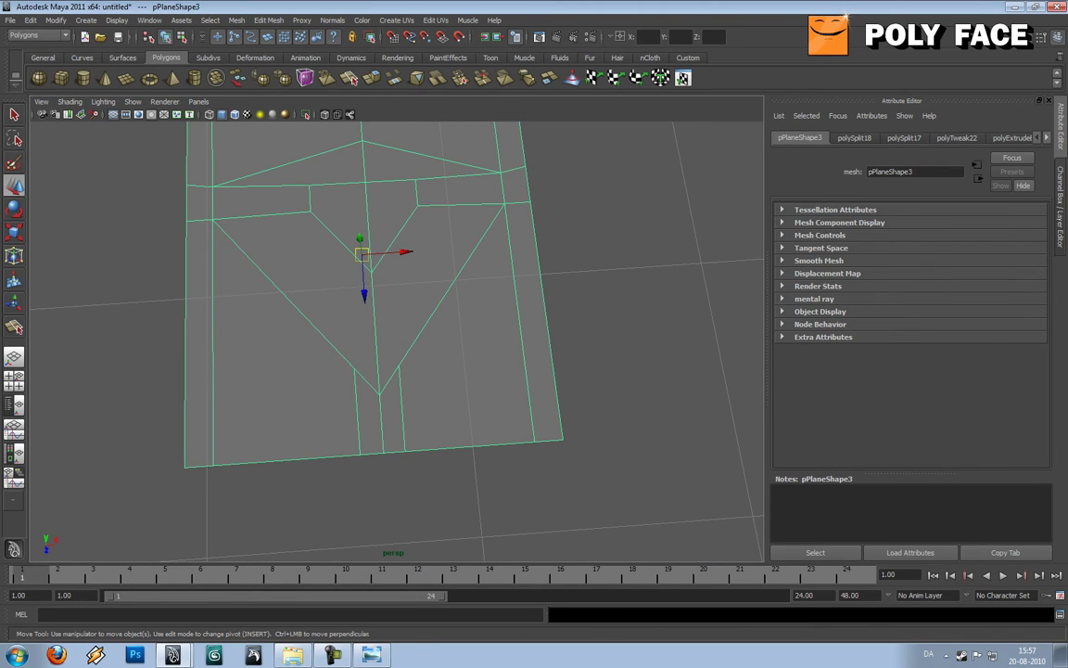
pyautogui.scroll(-2, 397, 340)
pyautogui.scroll(1, 397, 341)
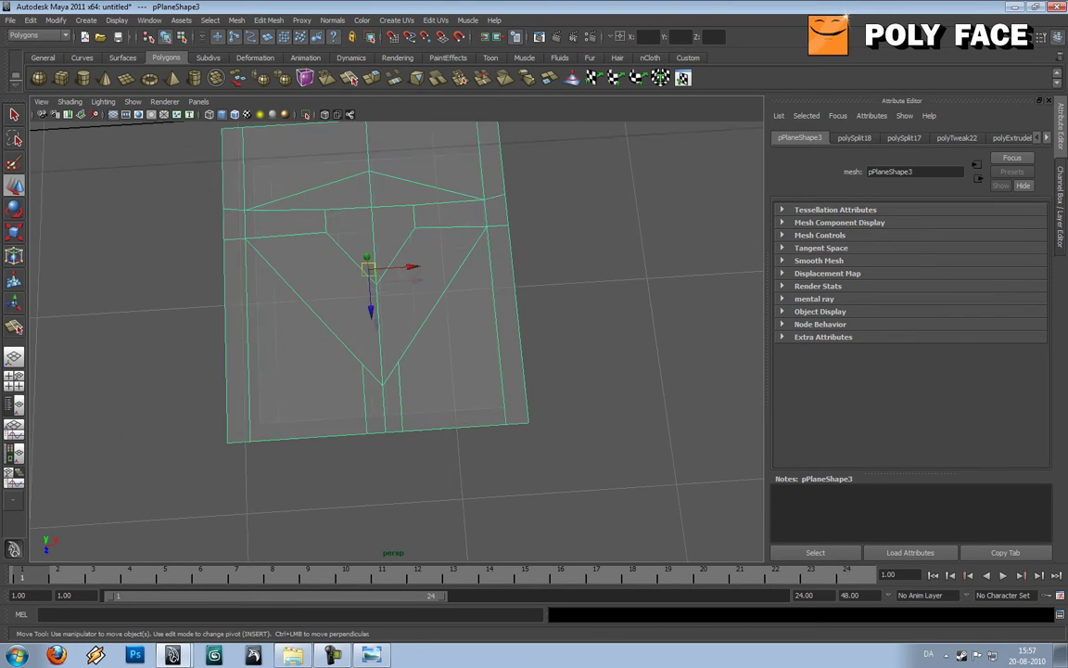
pyautogui.keyDown('alt'); pyautogui.moveTo(397, 340); pyautogui.dragTo(399, 346); pyautogui.keyUp('alt')
pyautogui.press('g')
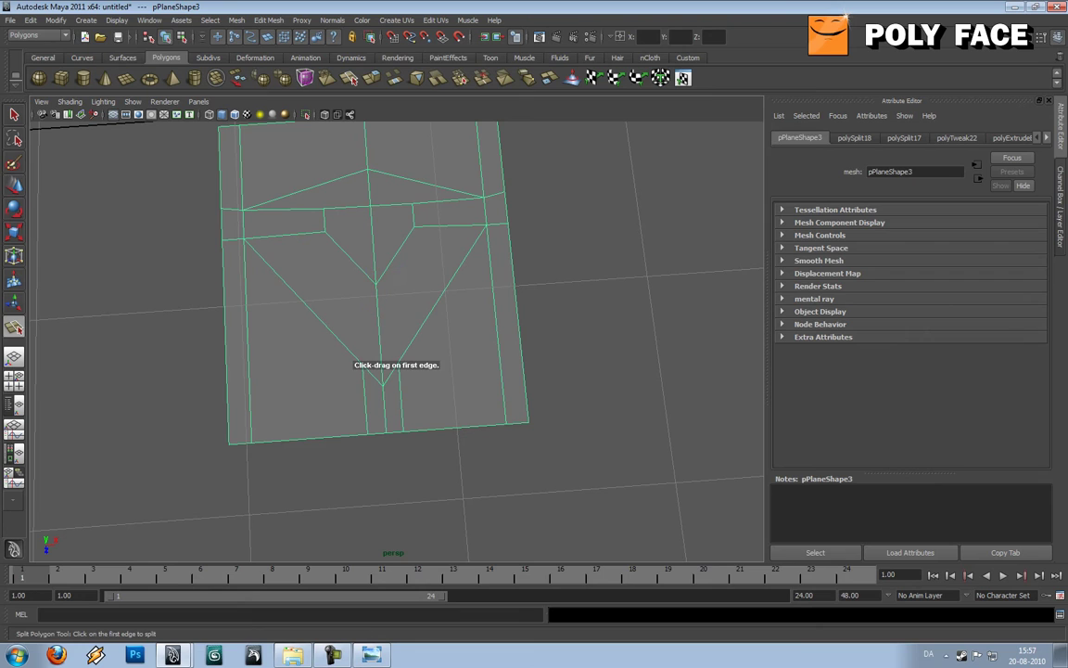
pyautogui.click(368, 369)
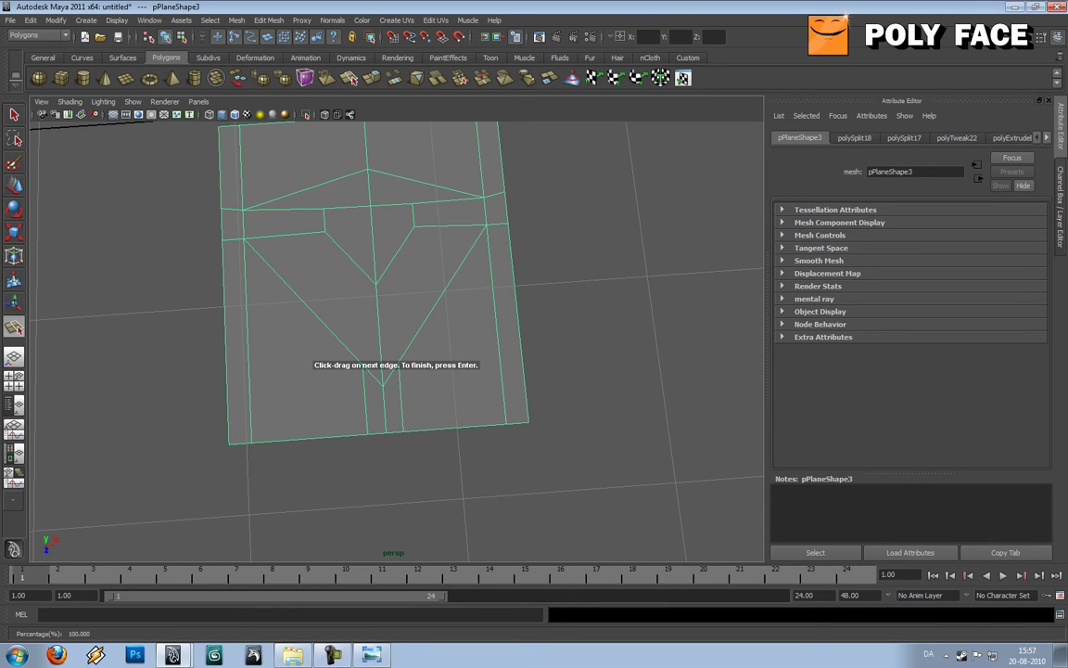
pyautogui.click(353, 261)
pyautogui.moveTo(353, 261); pyautogui.dragTo(354, 263)
pyautogui.click(353, 206)
pyautogui.click(351, 174)
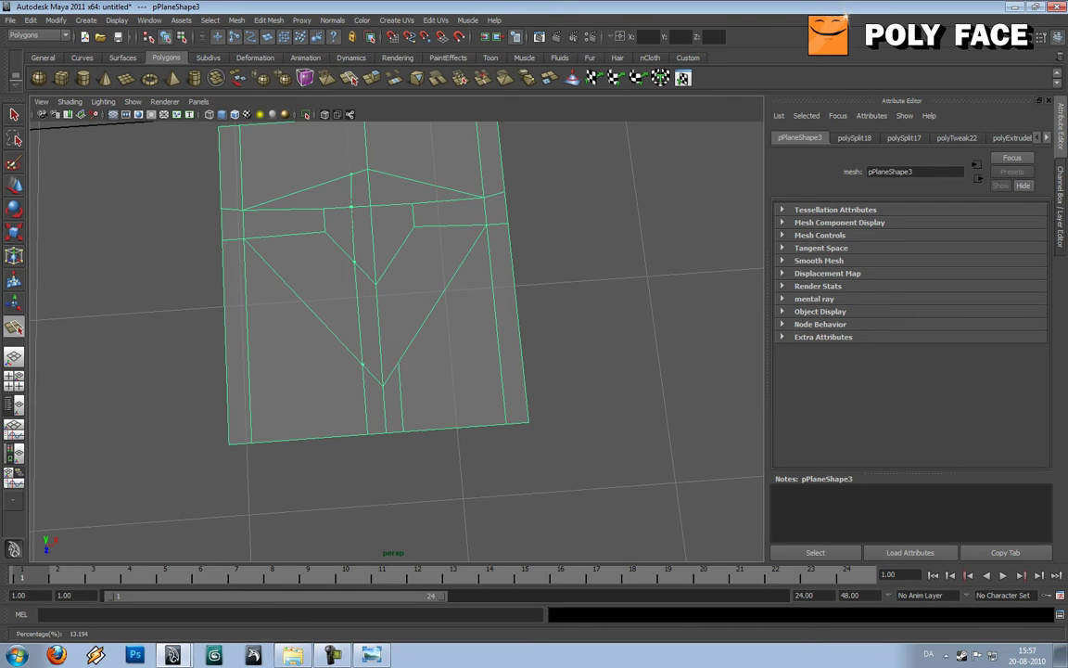
pyautogui.scroll(-2, 397, 341)
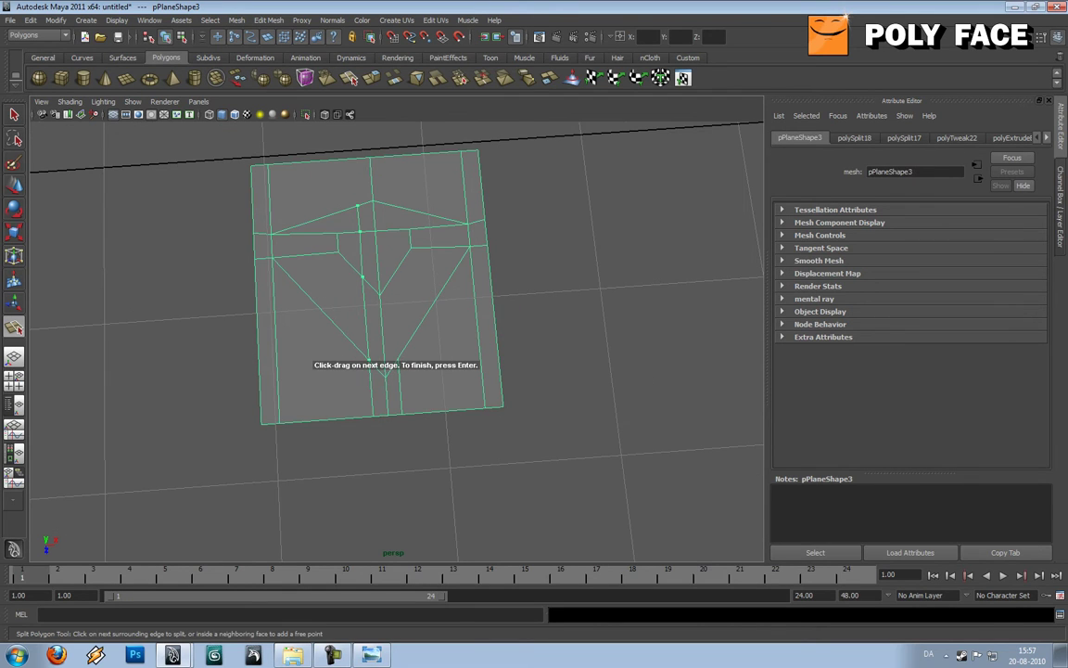
pyautogui.click(357, 158)
pyautogui.press('w')
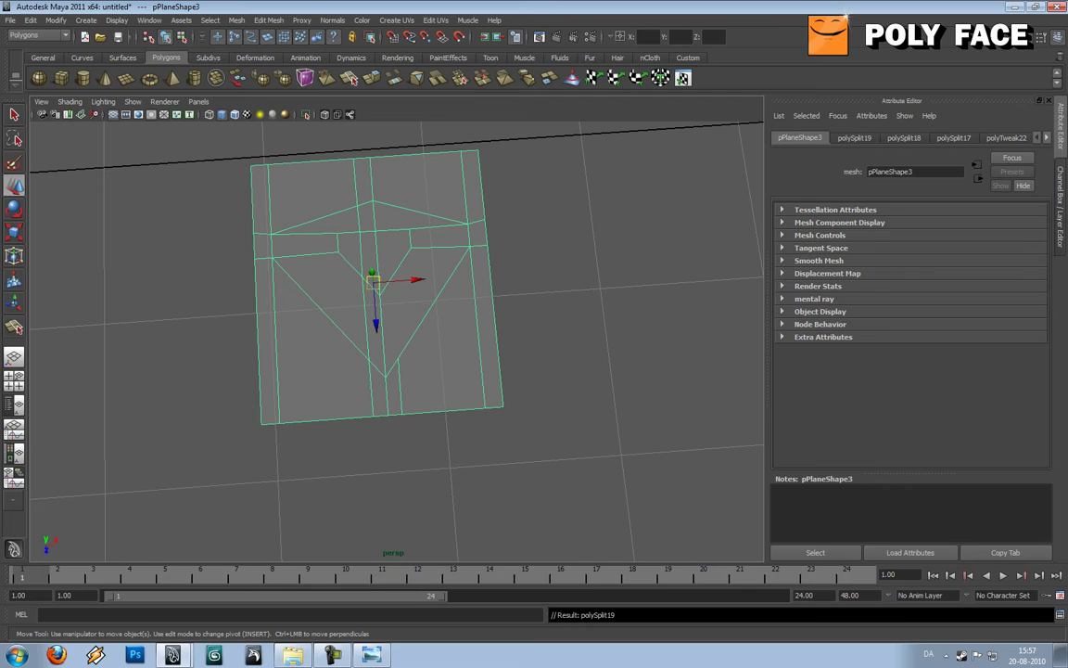
# Continue the split right of the centre line up through the triangle and its inset to the plane's far border.
pyautogui.press('g')
pyautogui.click(399, 358)
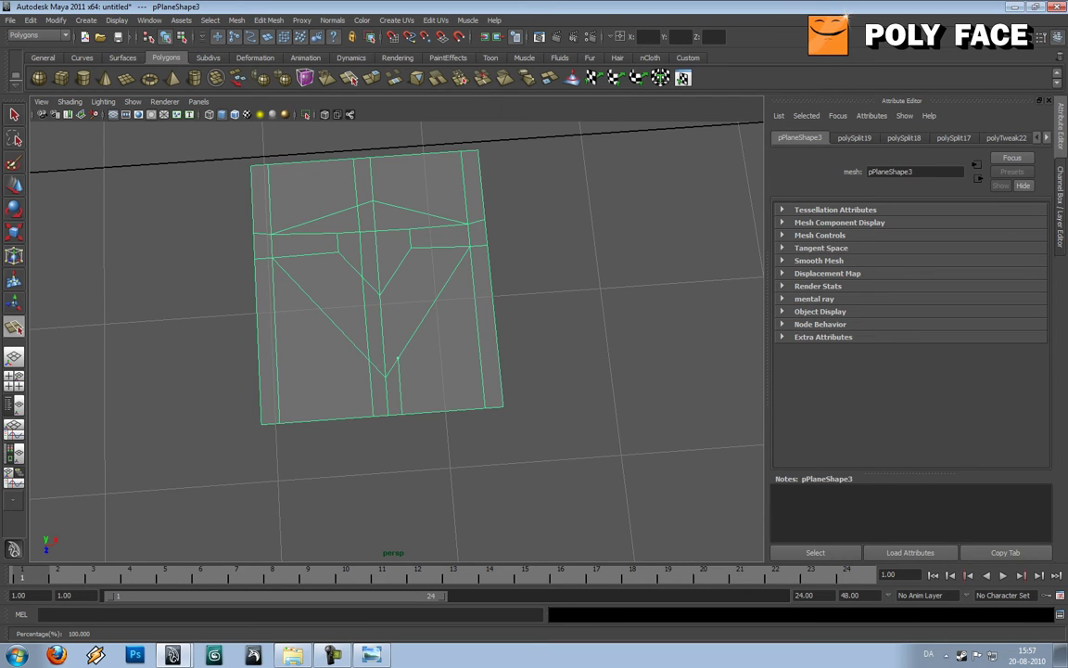
pyautogui.click(391, 278)
pyautogui.click(395, 229)
pyautogui.click(388, 203)
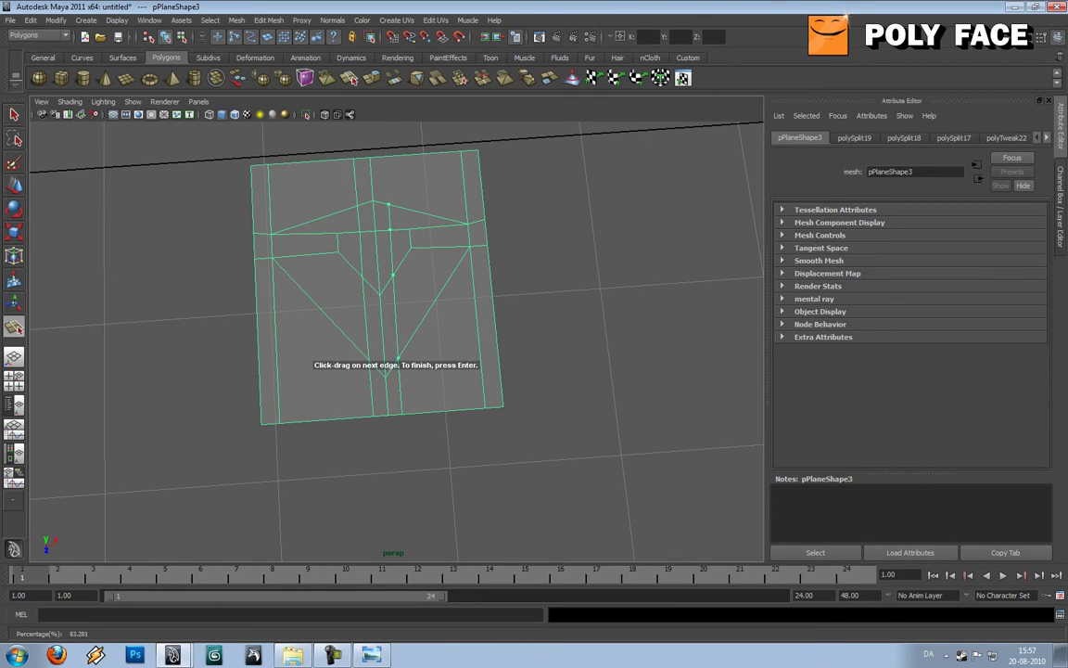
pyautogui.click(386, 156)
pyautogui.press('w')
# Move the vertex rows along the plane's upper and lower borders inward, closer to the triangle.
pyautogui.scroll(-2, 398, 358)
pyautogui.keyDown('alt'); pyautogui.moveTo(399, 358); pyautogui.dragTo(436, 343); pyautogui.keyUp('alt')
pyautogui.scroll(3, 436, 343)
pyautogui.keyDown('alt'); pyautogui.moveTo(463, 278); pyautogui.dragTo(463, 348); pyautogui.keyUp('alt')
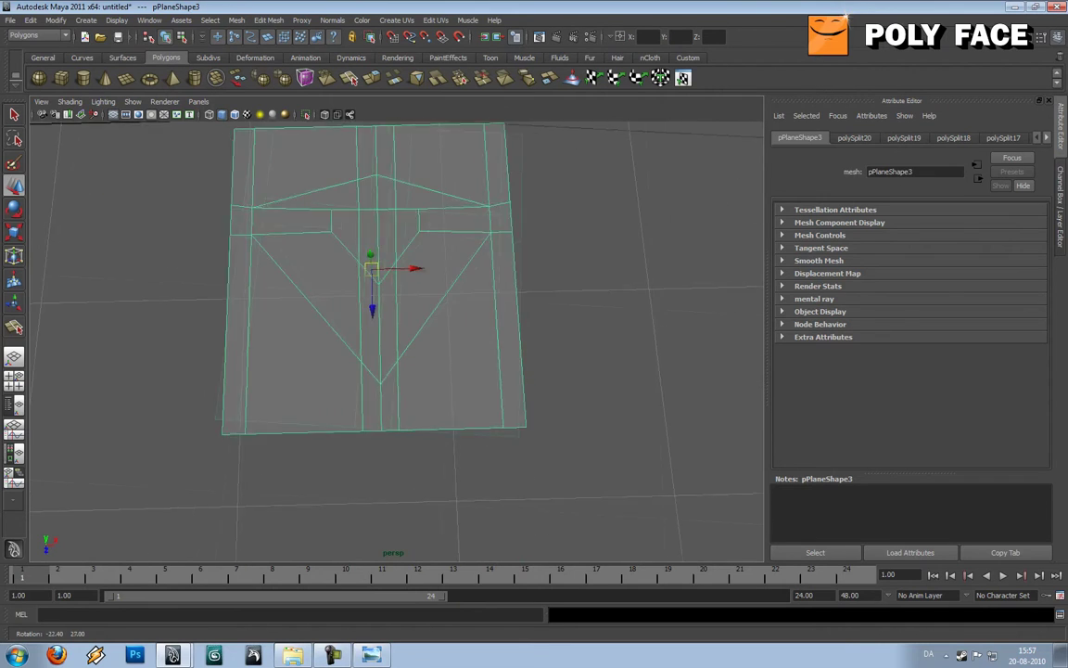
pyautogui.keyDown('alt'); pyautogui.moveTo(397, 306); pyautogui.dragTo(388, 351); pyautogui.keyUp('alt')
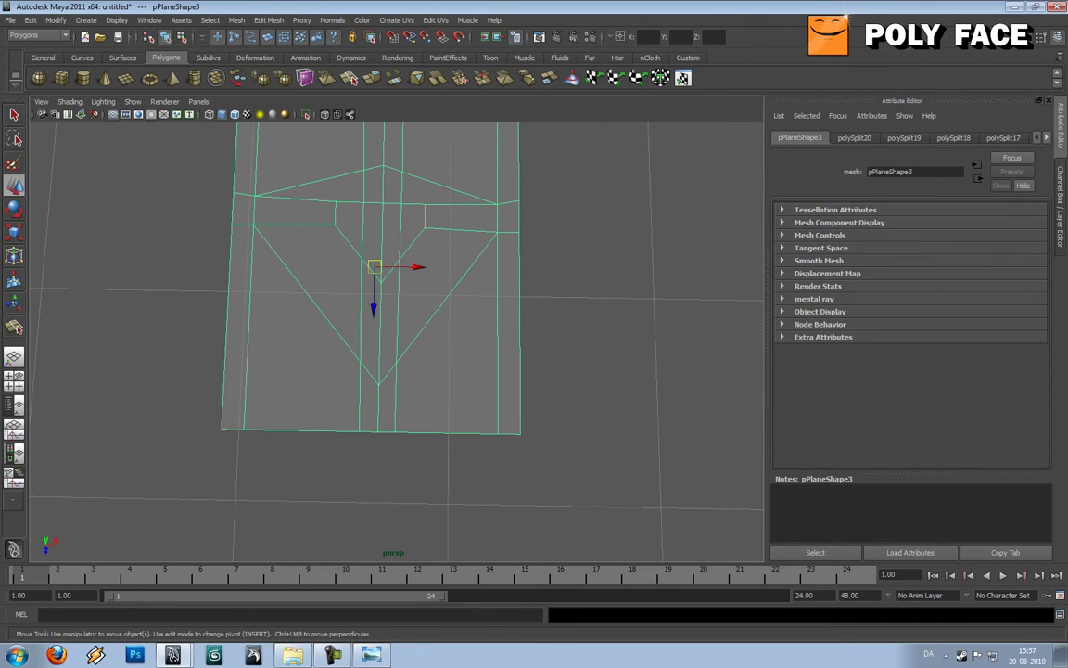
pyautogui.scroll(-2, 388, 351)
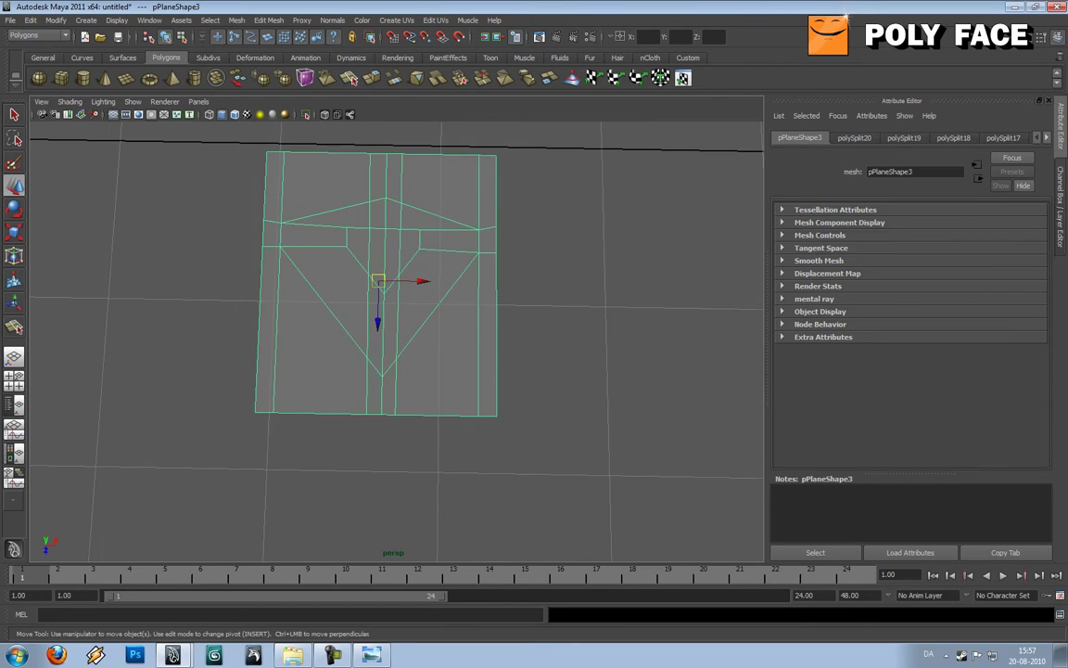
pyautogui.keyDown('alt'); pyautogui.moveTo(388, 350); pyautogui.dragTo(399, 351); pyautogui.keyUp('alt')
pyautogui.keyDown('alt'); pyautogui.moveTo(399, 350); pyautogui.dragTo(400, 429, button='middle'); pyautogui.keyUp('alt')
pyautogui.moveTo(425, 309); pyautogui.dragTo(367, 309, button='right')
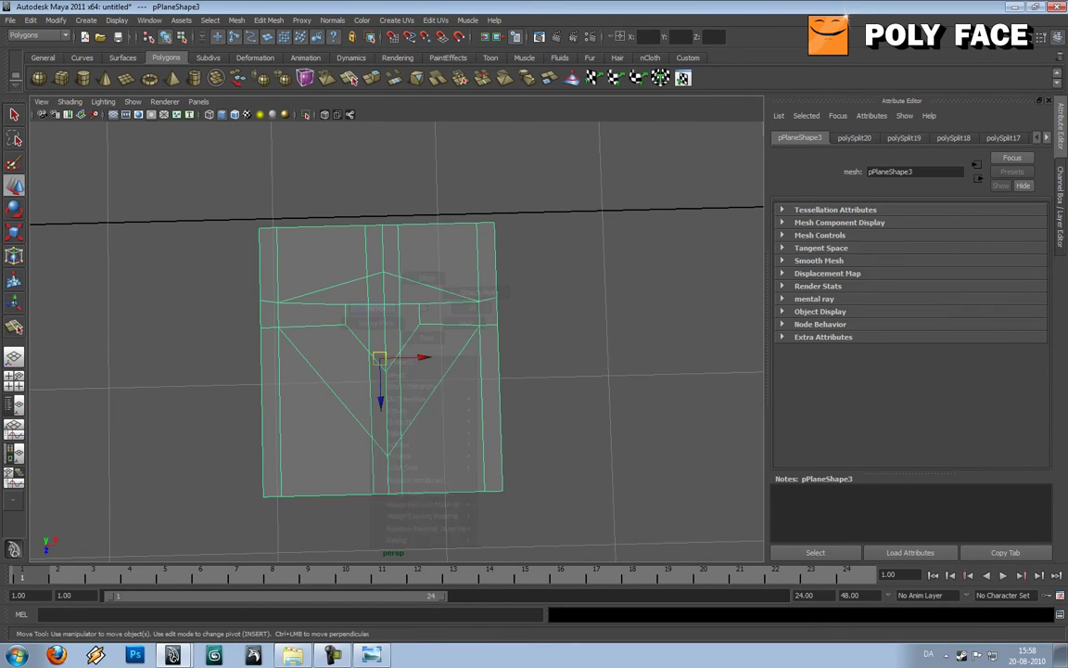
pyautogui.moveTo(236, 200); pyautogui.dragTo(519, 246)
pyautogui.moveTo(377, 267)
pyautogui.mouseDown()
pyautogui.moveTo(378, 303)
pyautogui.moveTo(385, 284)
pyautogui.mouseUp()
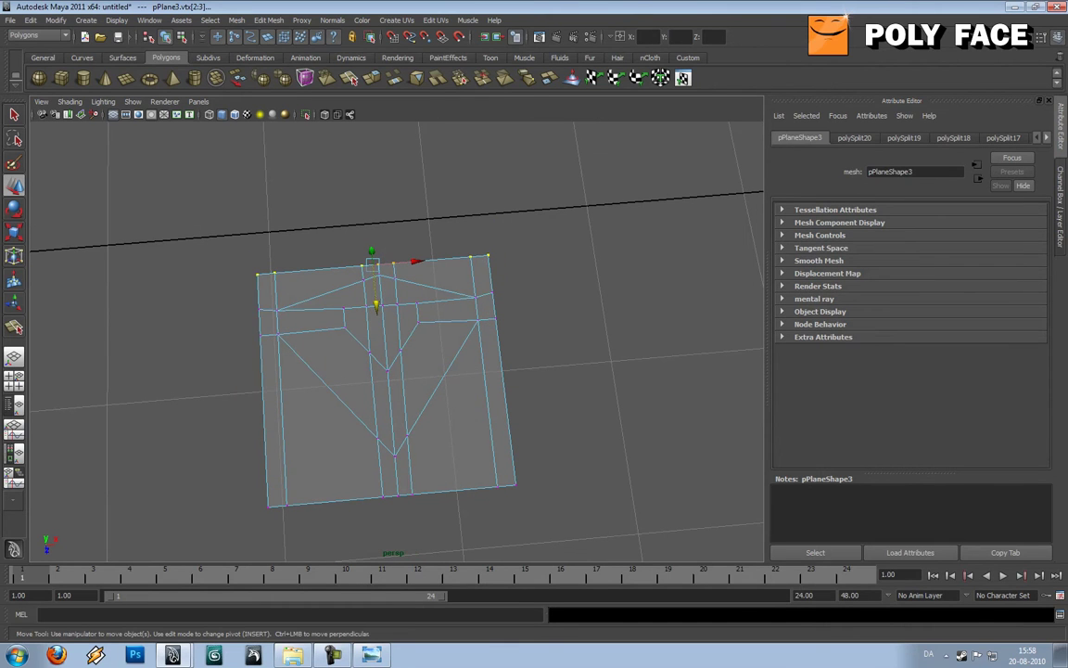
pyautogui.moveTo(574, 483); pyautogui.dragTo(238, 552)
pyautogui.moveTo(396, 536); pyautogui.dragTo(396, 537)
pyautogui.moveTo(356, 487); pyautogui.dragTo(353, 450, button='middle')
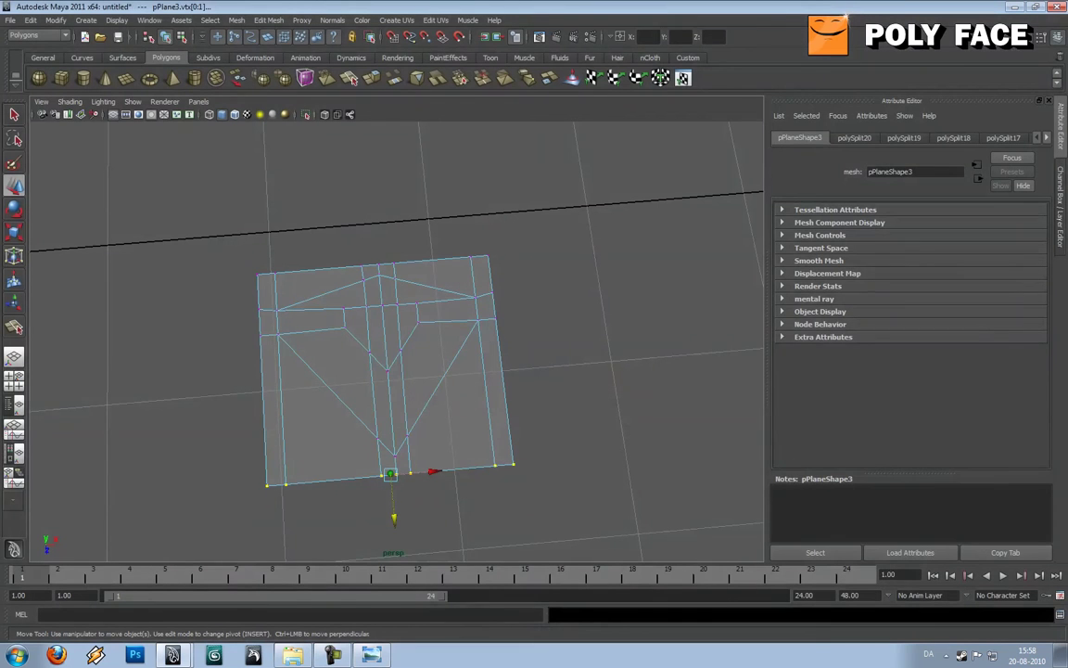
# Select the faces that form the triangle around the central inset, together with its connecting arms at all the corners and top.
pyautogui.moveTo(438, 346); pyautogui.dragTo(438, 375, button='right')
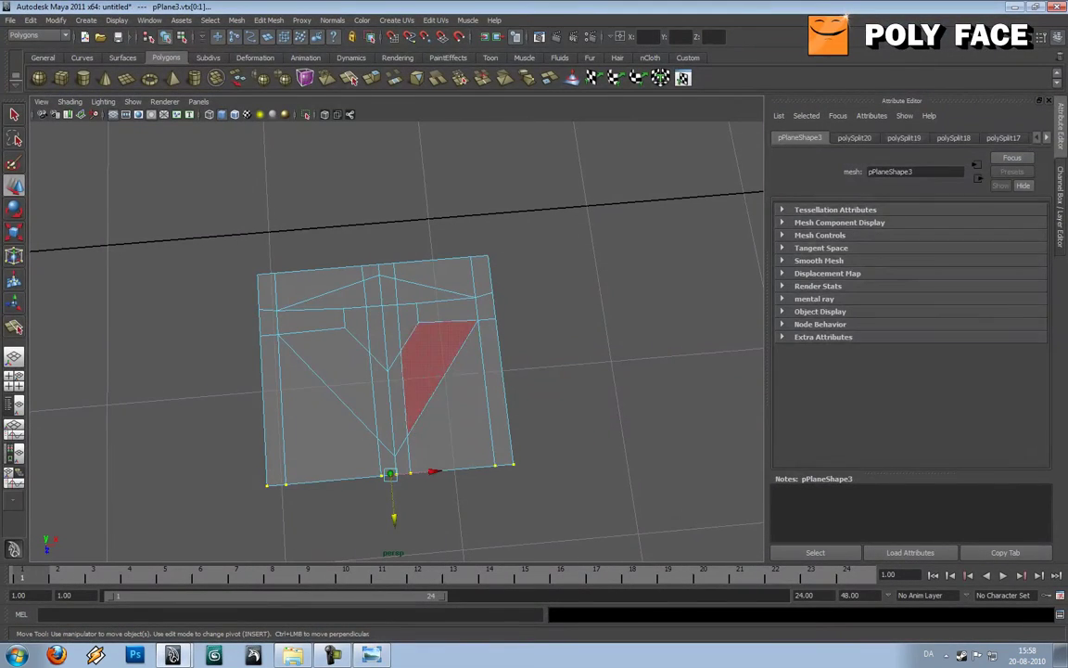
pyautogui.click(434, 358)
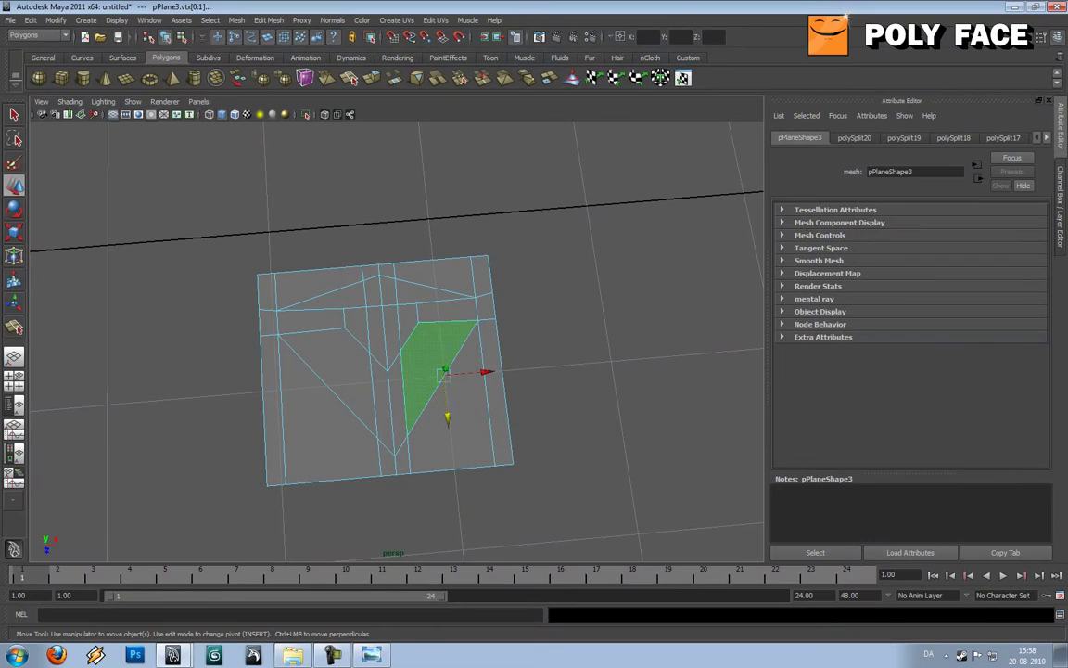
pyautogui.keyDown('shift'); pyautogui.click(485, 307); pyautogui.keyUp('shift')
pyautogui.keyDown('shift'); pyautogui.click(419, 293); pyautogui.keyUp('shift')
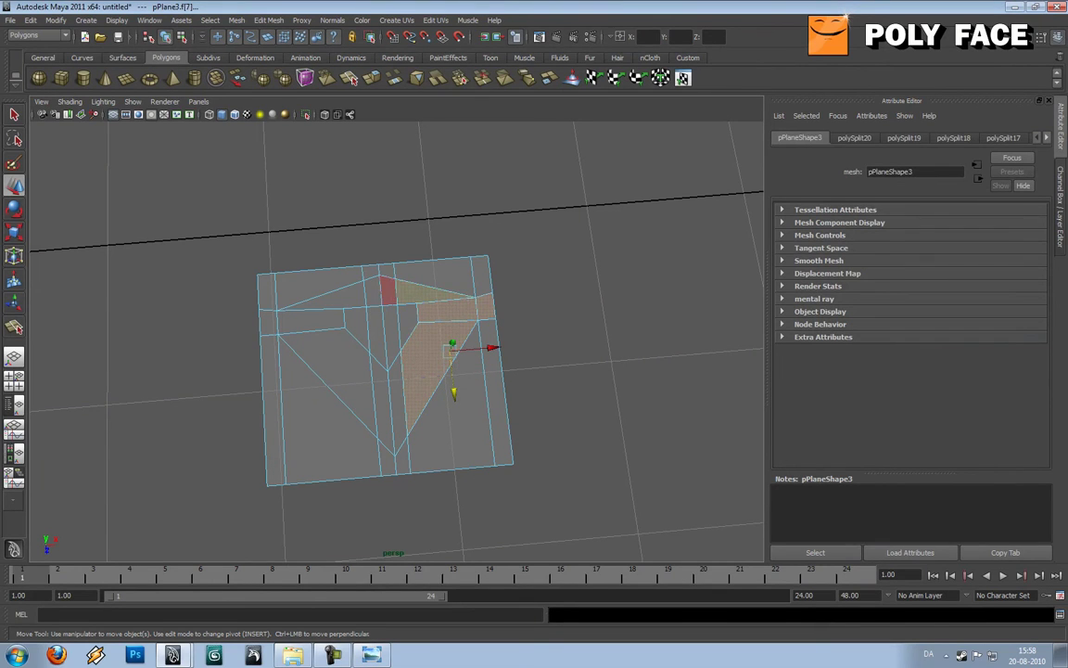
pyautogui.keyDown('shift'); pyautogui.click(389, 291); pyautogui.keyUp('shift')
pyautogui.keyDown('shift'); pyautogui.click(374, 292); pyautogui.keyUp('shift')
pyautogui.keyDown('shift'); pyautogui.click(387, 271); pyautogui.keyUp('shift')
pyautogui.keyDown('shift'); pyautogui.click(371, 271); pyautogui.keyUp('shift')
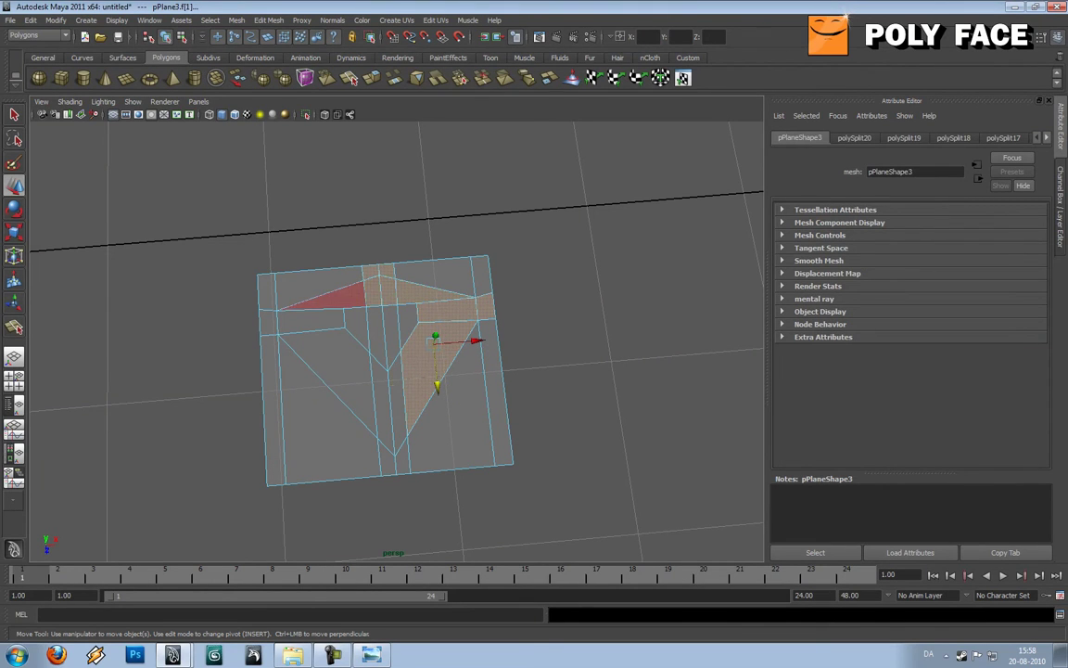
pyautogui.keyDown('shift'); pyautogui.click(339, 298); pyautogui.keyUp('shift')
pyautogui.keyDown('shift'); pyautogui.click(302, 321); pyautogui.keyUp('shift')
pyautogui.keyDown('shift'); pyautogui.click(343, 371); pyautogui.keyUp('shift')
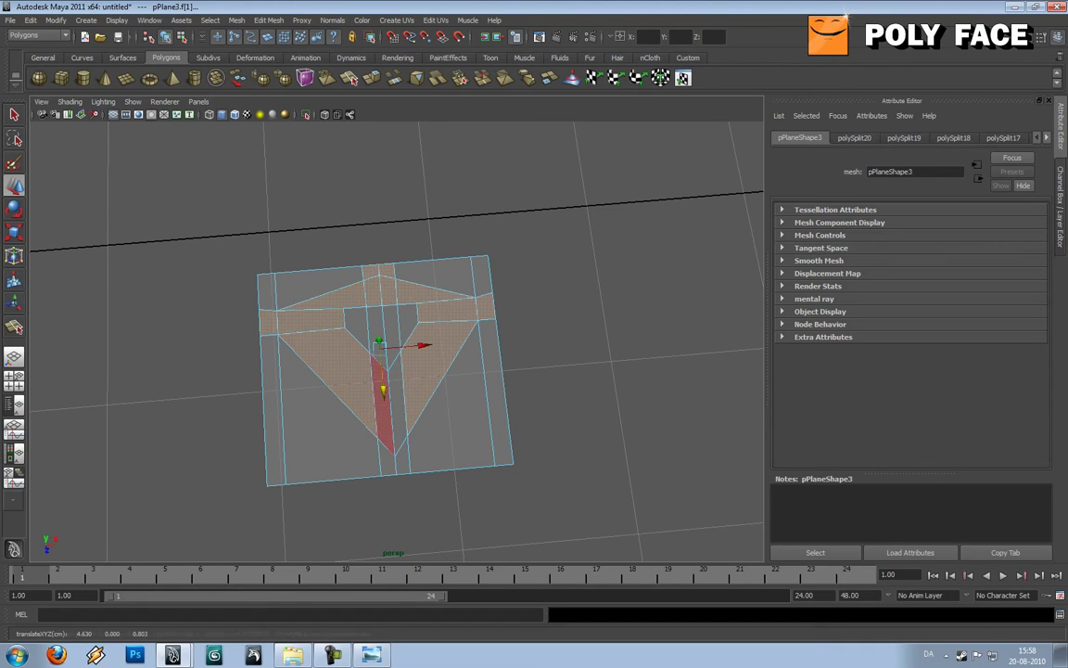
pyautogui.keyDown('shift'); pyautogui.click(397, 408); pyautogui.keyUp('shift')
pyautogui.keyDown('shift'); pyautogui.click(388, 459); pyautogui.keyUp('shift')
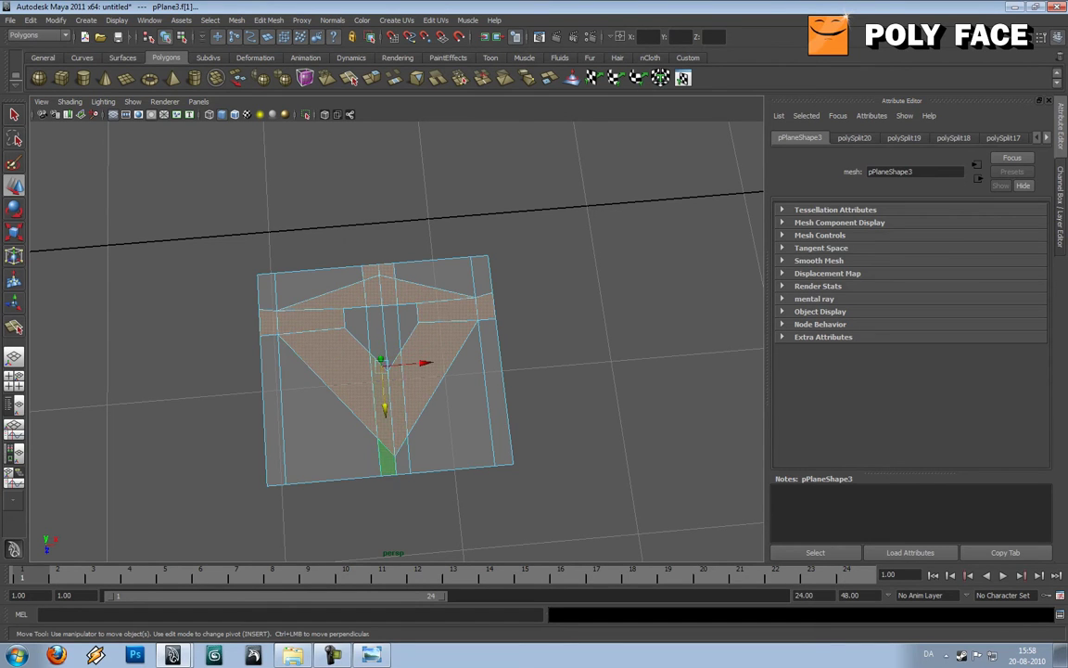
# Extrude the selected triangle and arm faces upward in two very thin layers of about 0.001 each.
pyautogui.keyDown('alt'); pyautogui.moveTo(325, 404); pyautogui.dragTo(176, 352); pyautogui.keyUp('alt')
pyautogui.scroll(3, 278, 370)
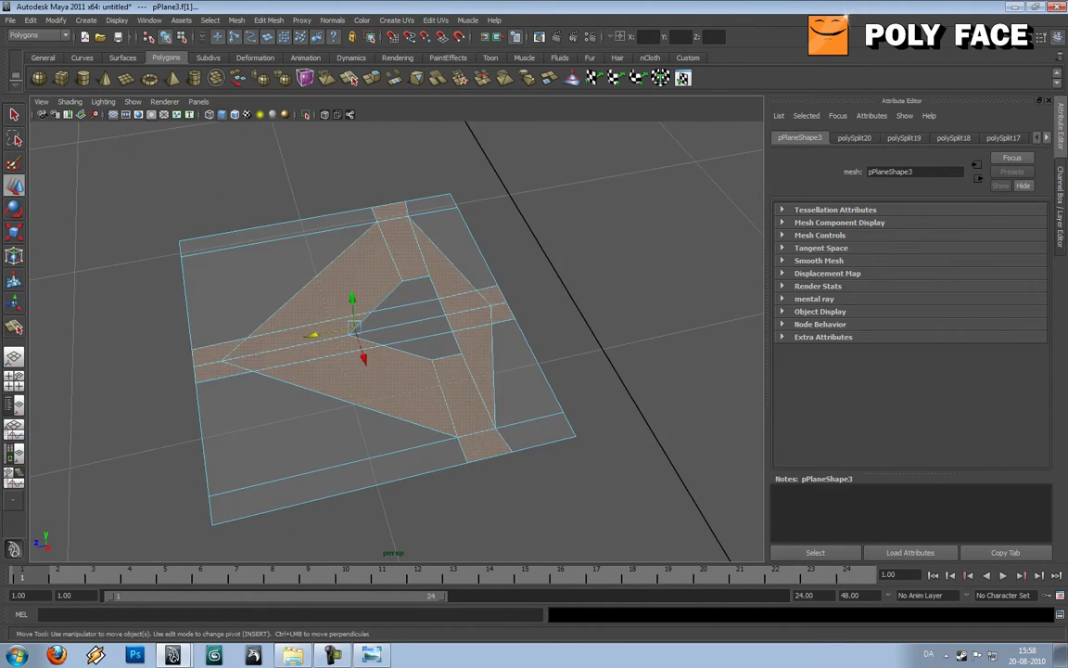
pyautogui.hotkey('ctrl', 'e')
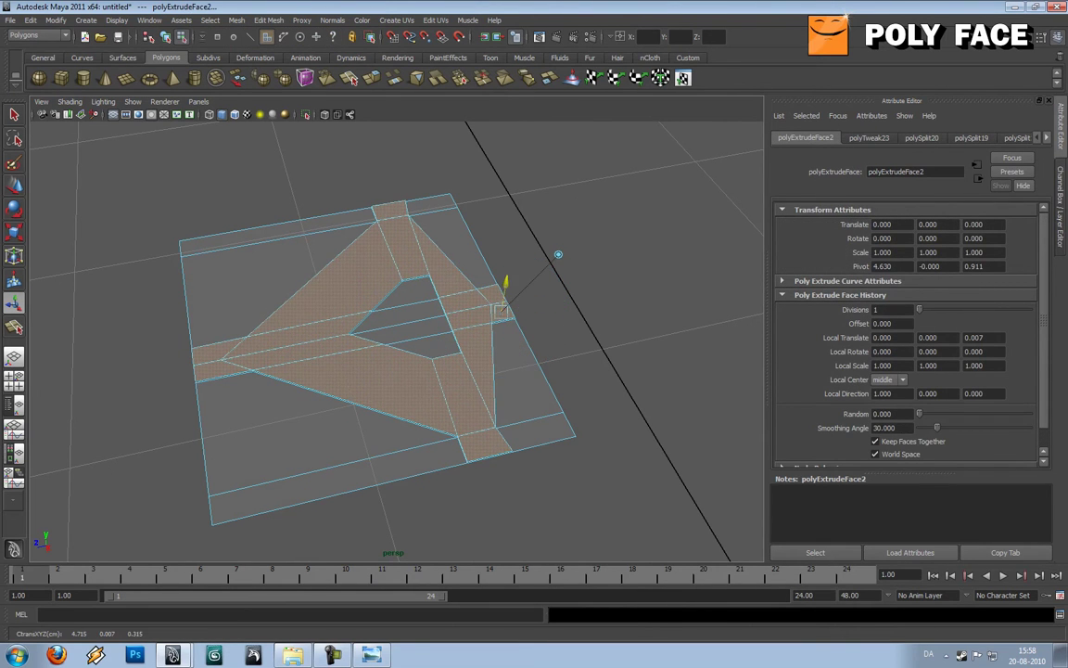
pyautogui.keyDown('alt'); pyautogui.moveTo(398, 371); pyautogui.dragTo(408, 287); pyautogui.keyUp('alt')
pyautogui.scroll(3, 399, 334)
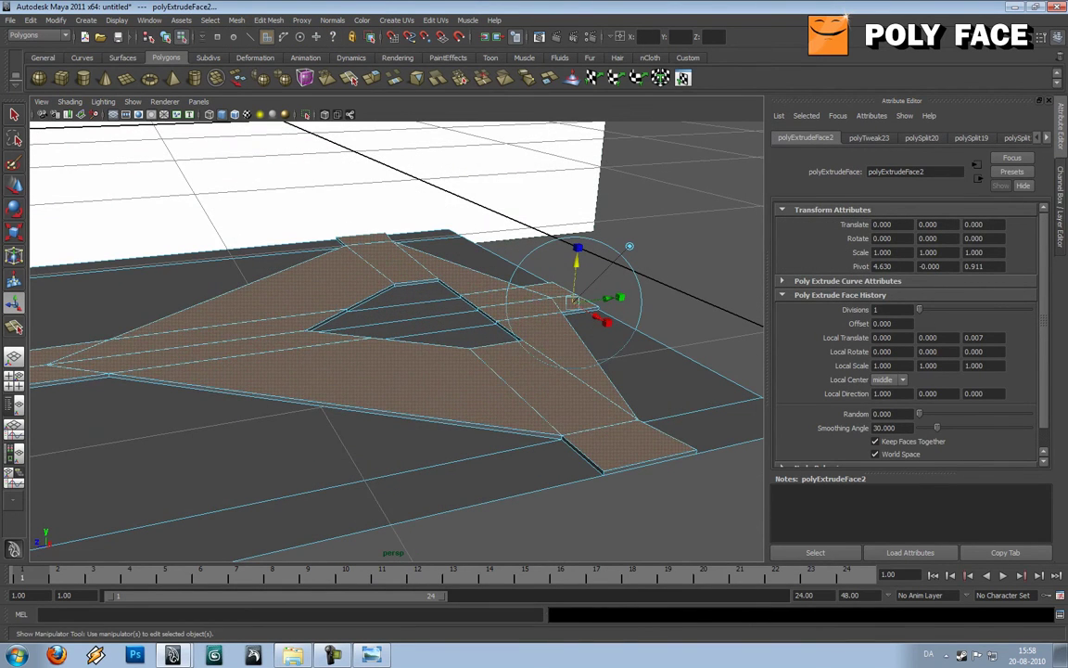
pyautogui.moveTo(576, 263); pyautogui.dragTo(576, 267)
pyautogui.hotkey('ctrl', 'e')
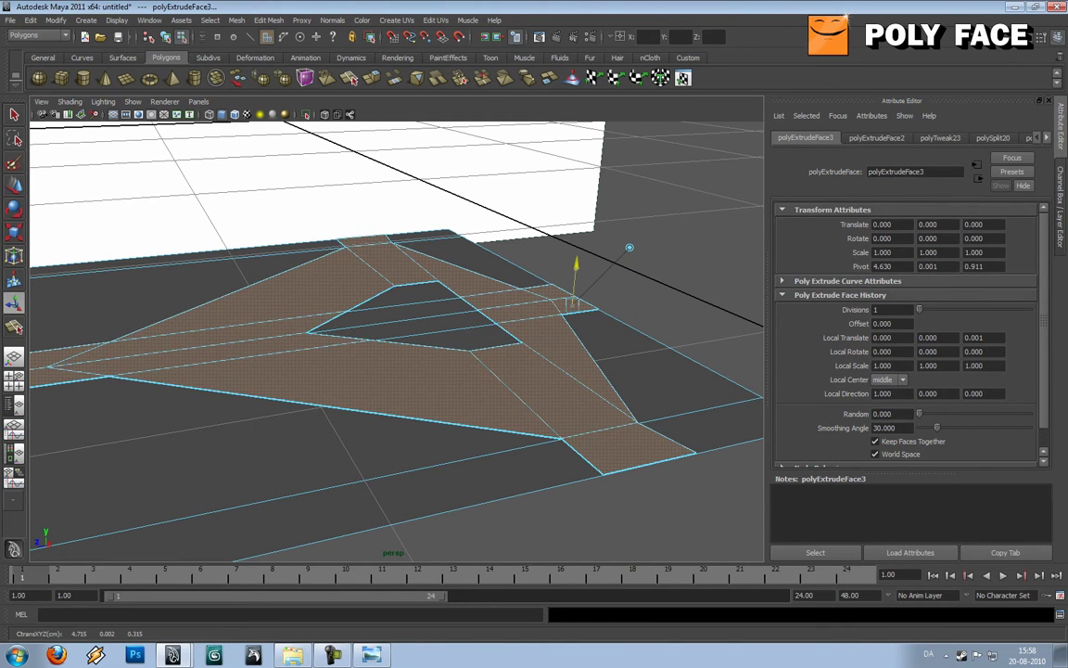
pyautogui.moveTo(575, 265); pyautogui.dragTo(576, 269)
# Extrude the same faces up by the part's main thickness and add two thin layers on top, the first about 0.003.
pyautogui.hotkey('ctrl', 'e')
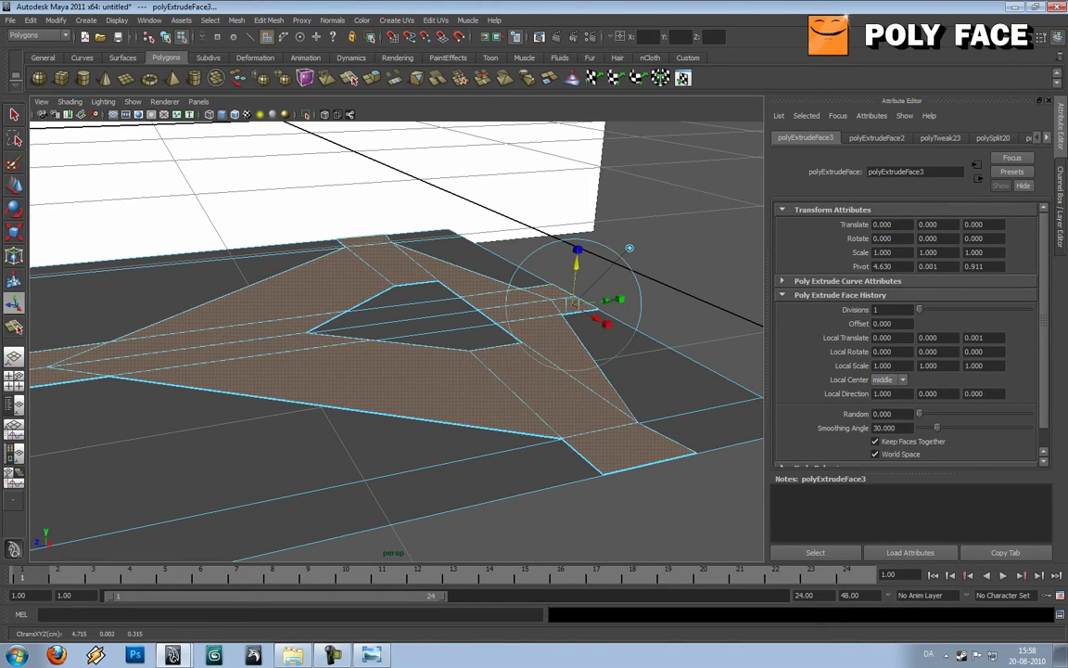
pyautogui.moveTo(576, 264); pyautogui.dragTo(576, 257)
pyautogui.hotkey('ctrl', 'e')
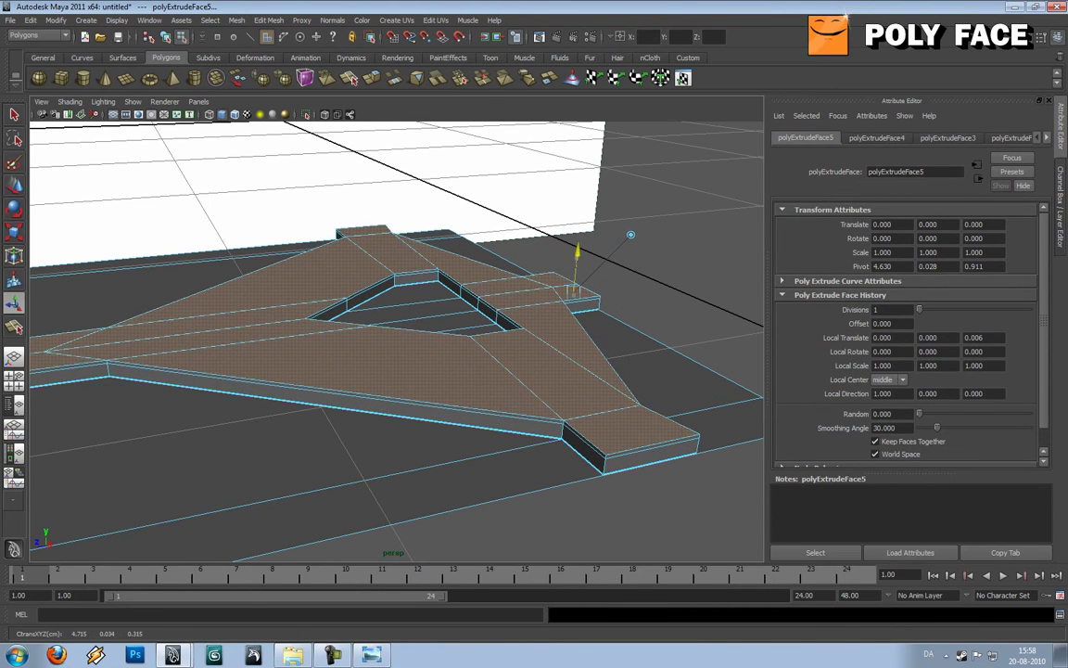
pyautogui.hotkey('ctrl', 'e')
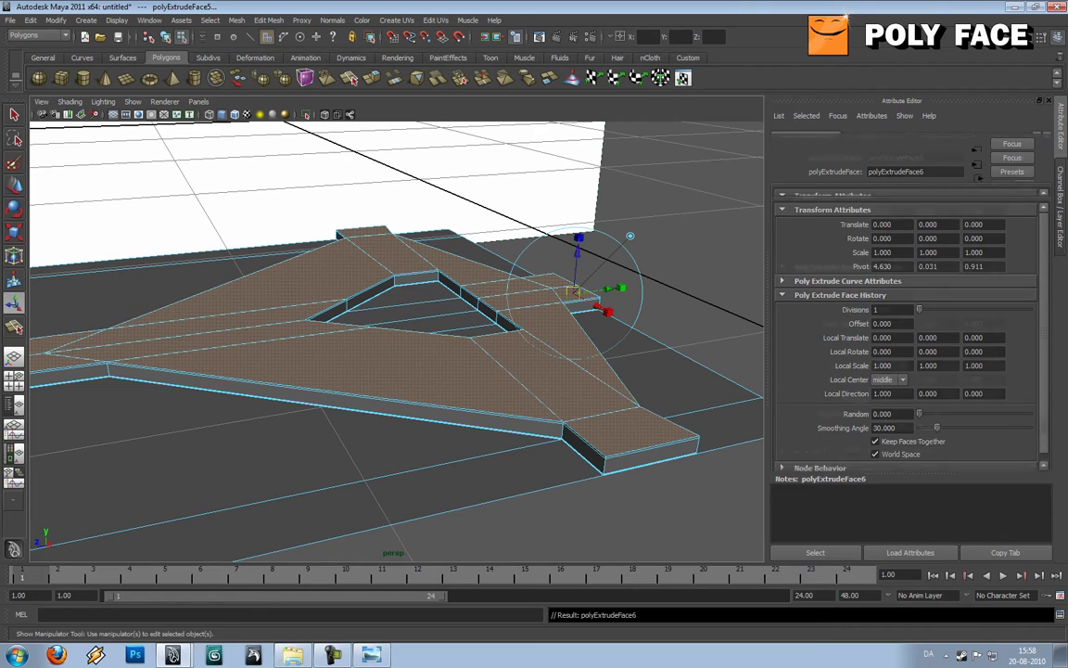
pyautogui.moveTo(577, 252); pyautogui.dragTo(576, 251)
# Return to object mode and display the extruded triangular part with smooth mesh preview.
pyautogui.moveTo(463, 360); pyautogui.dragTo(512, 346, button='right')
pyautogui.click(482, 369)
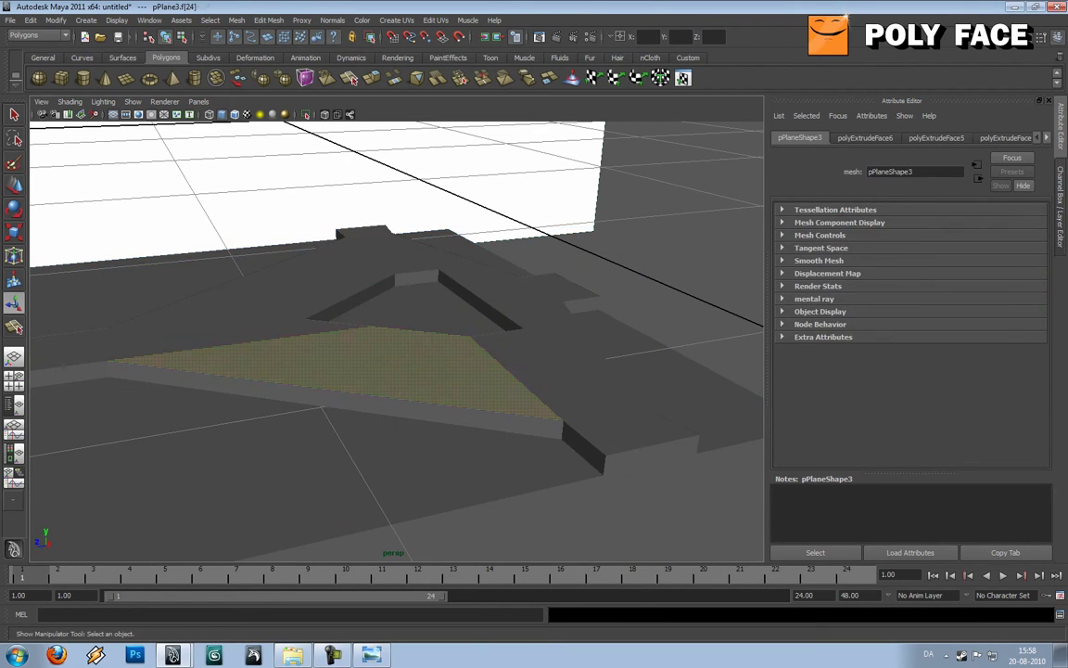
pyautogui.click(482, 370)
pyautogui.press('3')
pyautogui.click(649, 213)
pyautogui.scroll(-5, 483, 334)
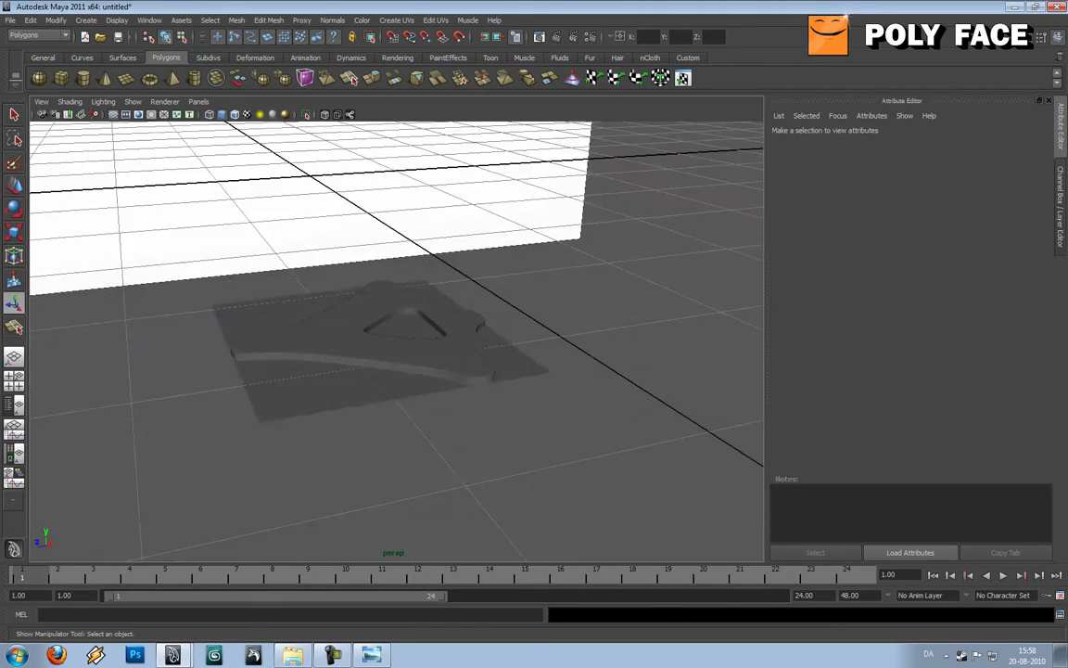
# Examine the smoothed triangular part from several angles and compare it with the reference photo.
pyautogui.keyDown('alt'); pyautogui.moveTo(445, 278); pyautogui.dragTo(528, 399); pyautogui.keyUp('alt')
pyautogui.scroll(-5, 397, 341)
pyautogui.keyDown('alt'); pyautogui.moveTo(397, 341); pyautogui.dragTo(399, 264); pyautogui.keyUp('alt')
pyautogui.scroll(-3, 464, 345)
pyautogui.scroll(6, 331, 303)
pyautogui.scroll(-4, 440, 329)
pyautogui.hotkey('alt', 'Tab')
pyautogui.hotkey('alt', 'Tab')
pyautogui.hotkey('alt', 'Tab')
pyautogui.hotkey('alt', 'Tab')
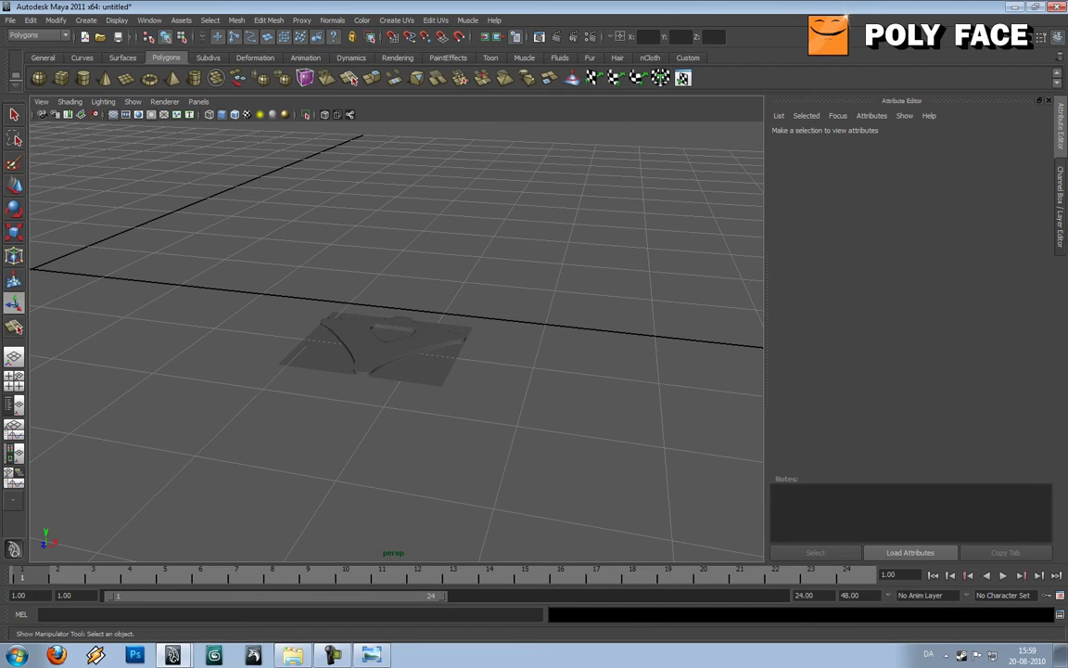
# Switch the part back to unsmoothed display and select the border edges along one side of the plane, including the arm's bottom edge.
pyautogui.scroll(5, 399, 341)
pyautogui.keyDown('alt'); pyautogui.moveTo(399, 278); pyautogui.dragTo(278, 287); pyautogui.keyUp('alt')
pyautogui.click(385, 371)
pyautogui.press('1')
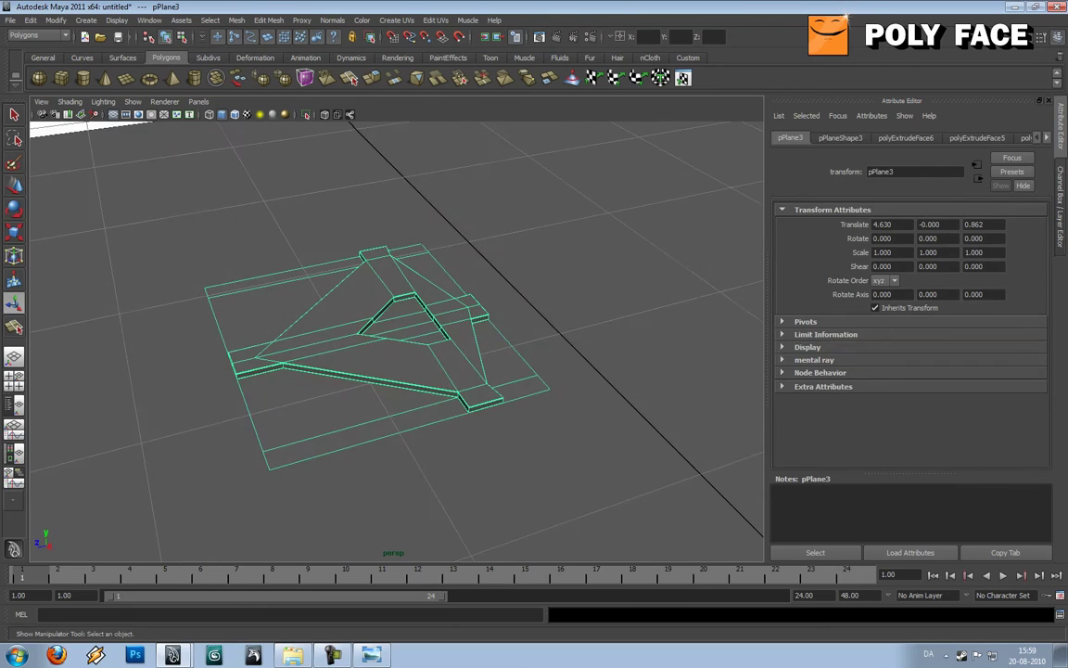
pyautogui.moveTo(403, 388); pyautogui.dragTo(403, 360, button='right')
pyautogui.click(390, 433)
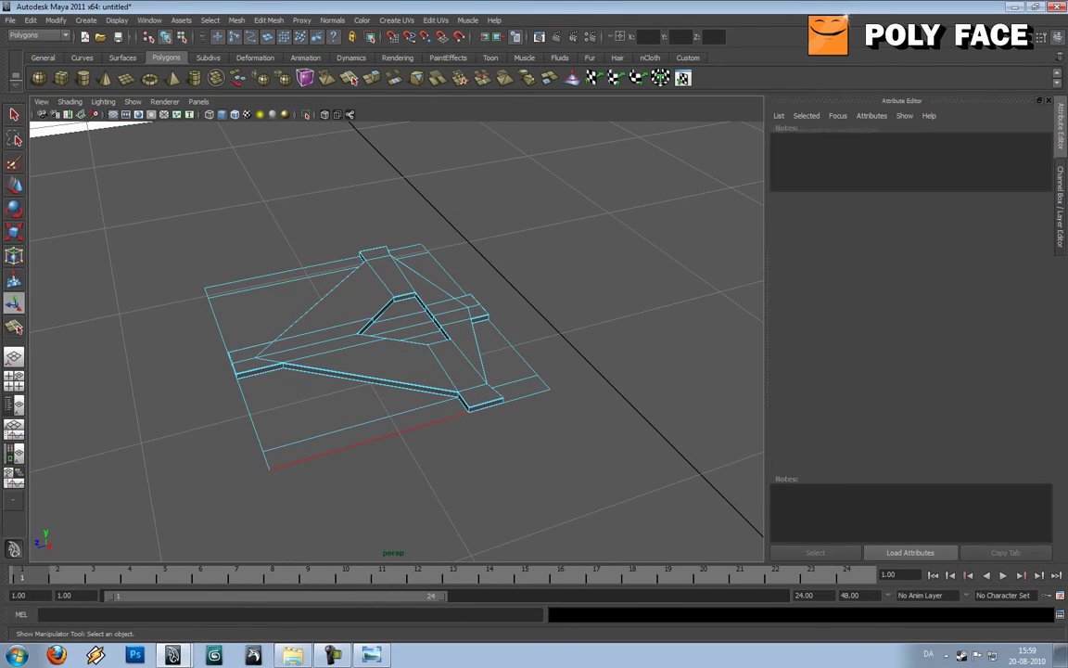
pyautogui.scroll(4, 390, 434)
pyautogui.click(450, 527)
pyautogui.keyDown('alt'); pyautogui.moveTo(449, 527); pyautogui.dragTo(519, 395); pyautogui.keyUp('alt')
pyautogui.scroll(3, 547, 389)
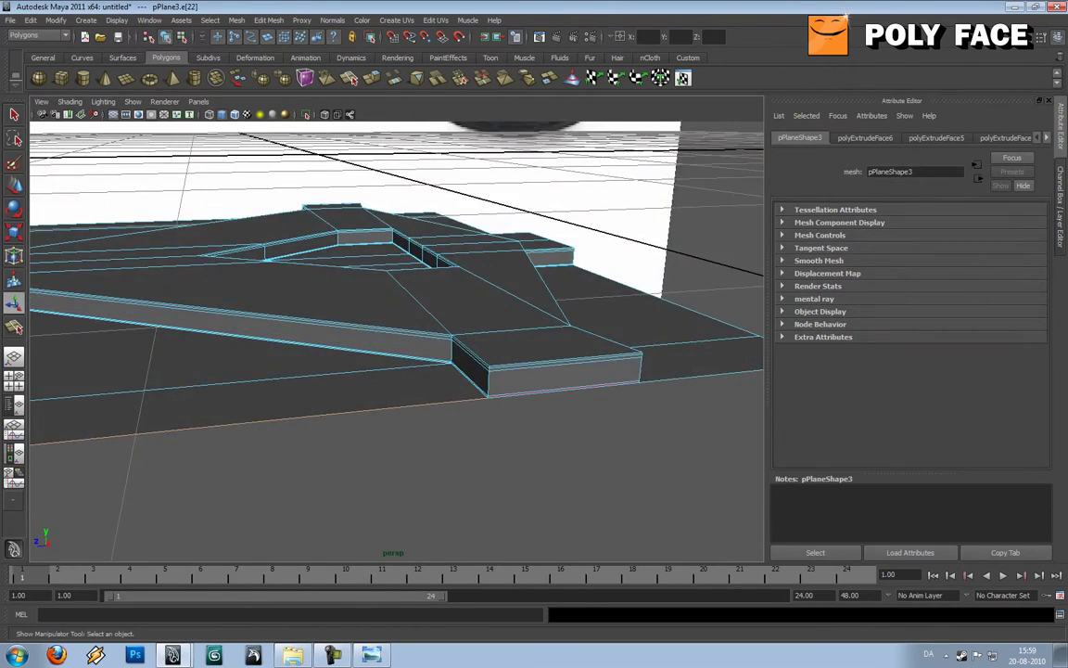
pyautogui.keyDown('shift'); pyautogui.click(570, 389); pyautogui.keyUp('shift')
pyautogui.keyDown('shift'); pyautogui.click(696, 375); pyautogui.keyUp('shift')
# Add the border edges along the plane's opposite side to the selection, including that arm's bottom edge.
pyautogui.scroll(-4, 649, 385)
pyautogui.keyDown('alt'); pyautogui.moveTo(399, 398); pyautogui.dragTo(635, 378); pyautogui.keyUp('alt')
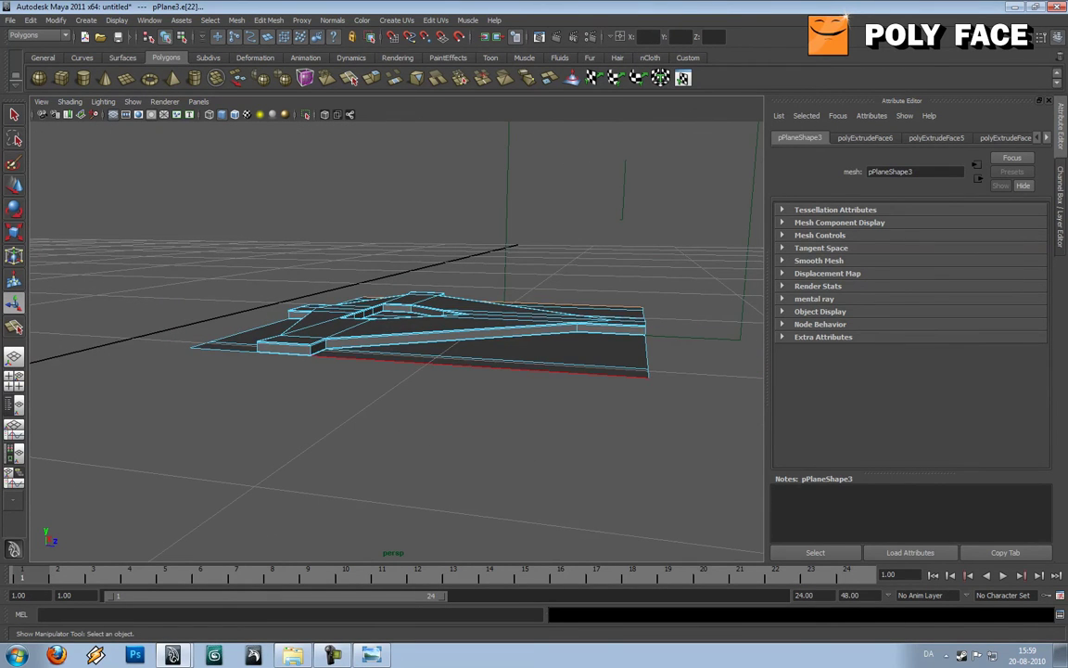
pyautogui.keyDown('shift'); pyautogui.click(468, 366); pyautogui.keyUp('shift')
pyautogui.keyDown('alt'); pyautogui.moveTo(469, 367); pyautogui.dragTo(577, 372, button='middle'); pyautogui.keyUp('alt')
pyautogui.scroll(4, 577, 373)
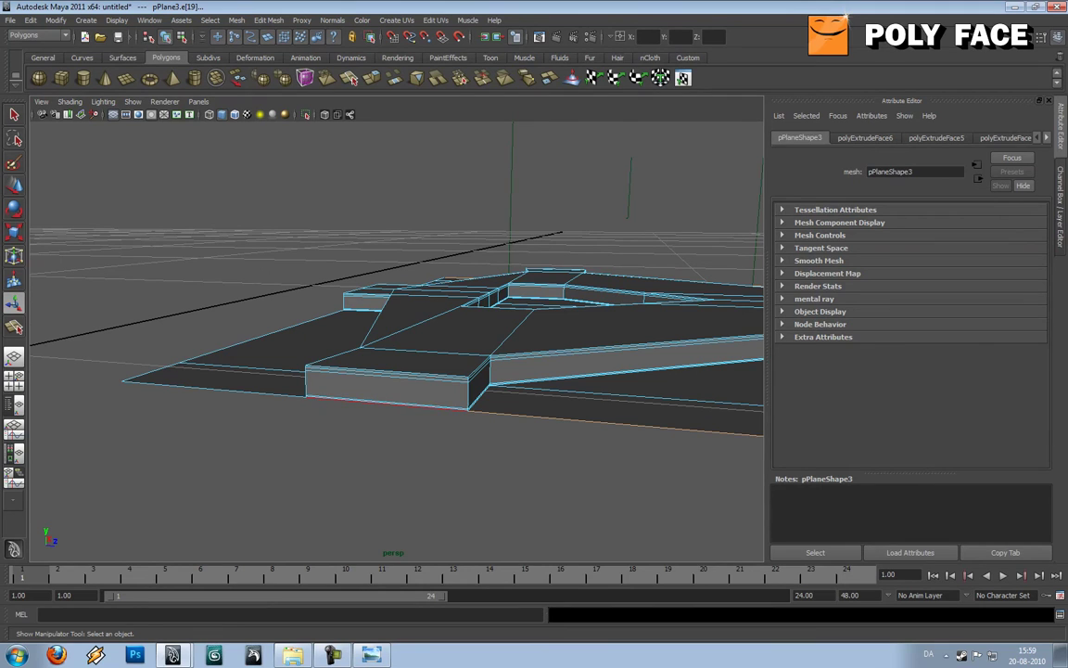
pyautogui.keyDown('shift'); pyautogui.click(389, 404); pyautogui.keyUp('shift')
pyautogui.keyDown('shift'); pyautogui.click(216, 390); pyautogui.keyUp('shift')
# Extrude the selected border edges on both sides of the plane slightly outward as narrow strips.
pyautogui.scroll(-5, 215, 390)
pyautogui.keyDown('alt'); pyautogui.moveTo(215, 390); pyautogui.dragTo(139, 450); pyautogui.keyUp('alt')
pyautogui.hotkey('ctrl', 'e')
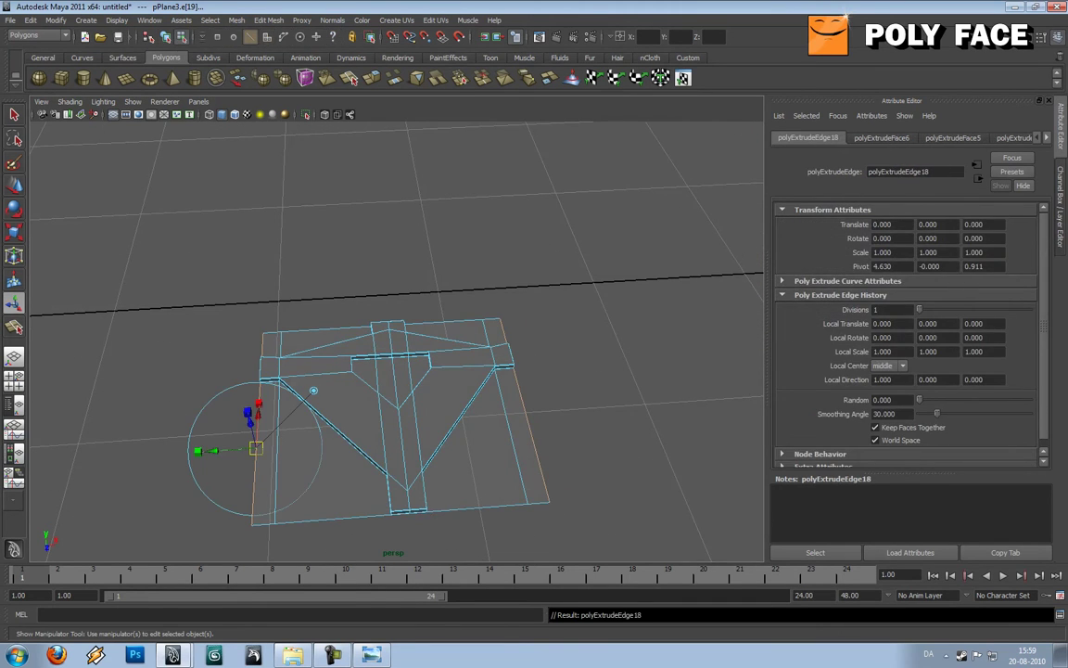
pyautogui.moveTo(214, 451); pyautogui.dragTo(210, 451)
# Preview the part smoothed again in object mode and examine it beside the curved frame piece.
pyautogui.keyDown('alt'); pyautogui.moveTo(243, 408); pyautogui.dragTo(349, 382); pyautogui.keyUp('alt')
pyautogui.moveTo(351, 370); pyautogui.dragTo(403, 354, button='right')
pyautogui.scroll(-4, 403, 353)
pyautogui.press('3')
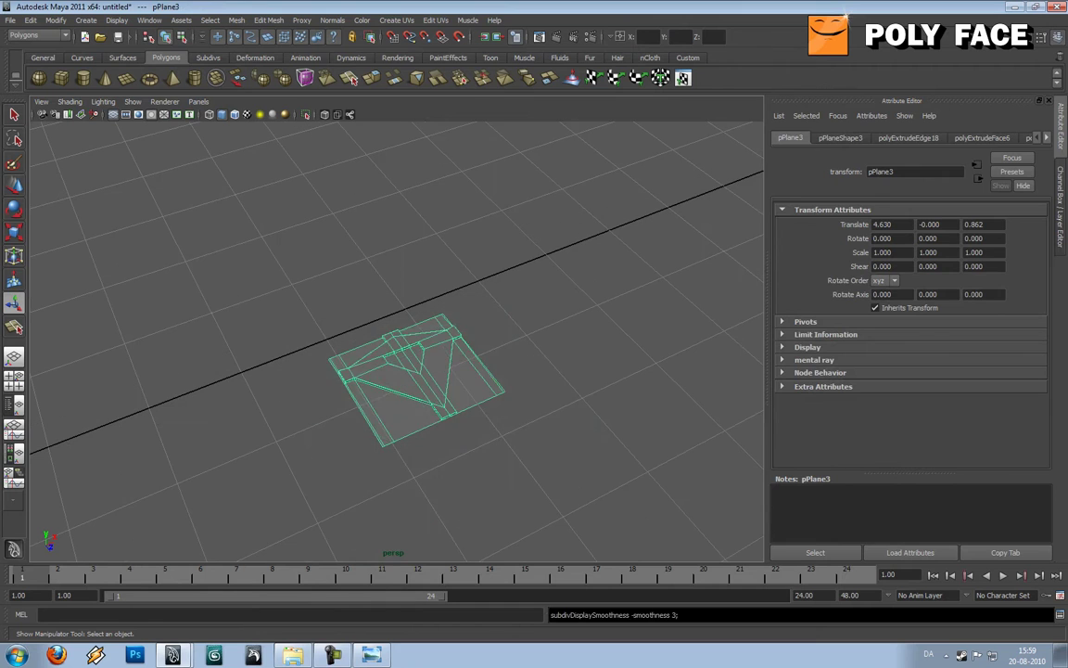
pyautogui.click(491, 288)
pyautogui.keyDown('alt'); pyautogui.moveTo(491, 287); pyautogui.dragTo(301, 361); pyautogui.keyUp('alt')
pyautogui.scroll(-6, 302, 362)
pyautogui.scroll(-5, 371, 357)
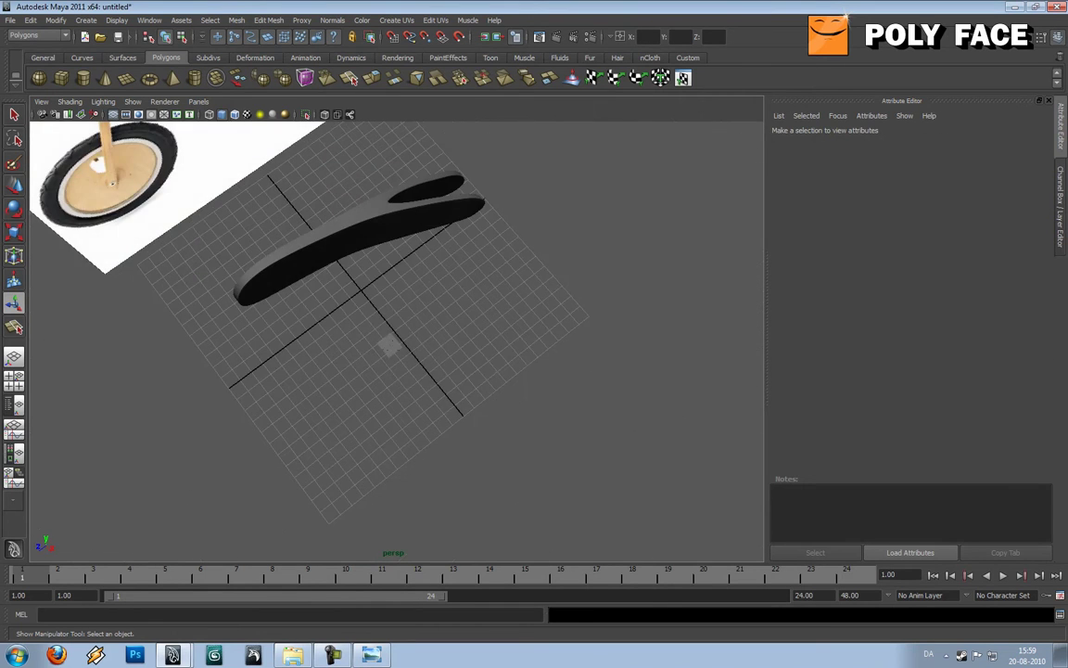
# Turn off the part's smooth preview and move it along Z to 0.596, against the grid's centre line.
pyautogui.scroll(10, 371, 357)
pyautogui.click(362, 362)
pyautogui.press('1')
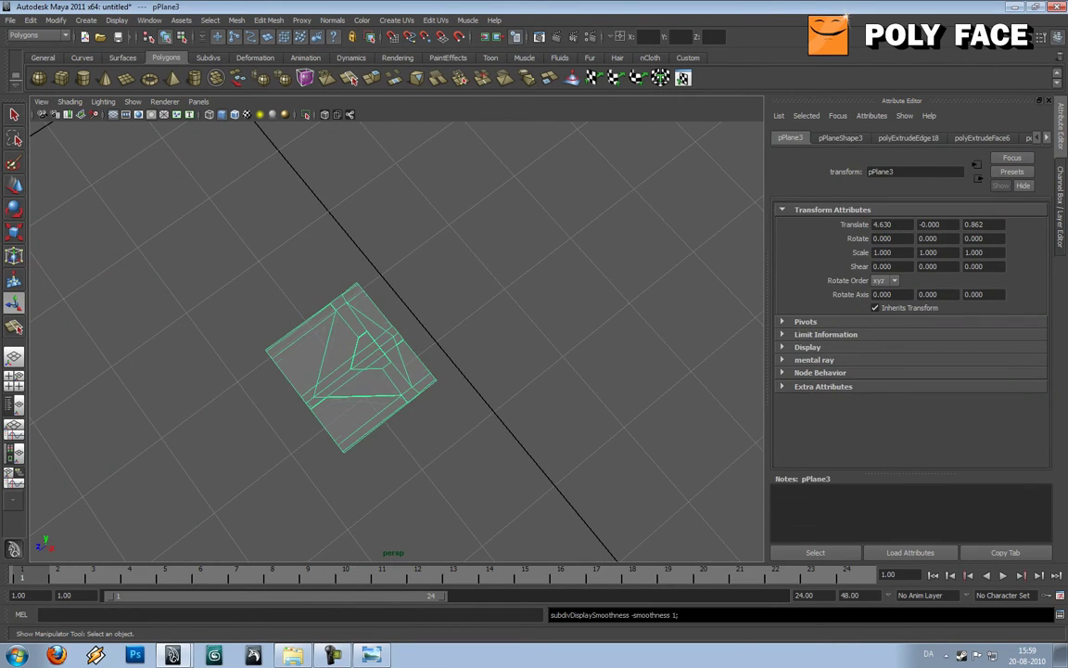
pyautogui.press('w')
pyautogui.moveTo(320, 388); pyautogui.dragTo(330, 335)
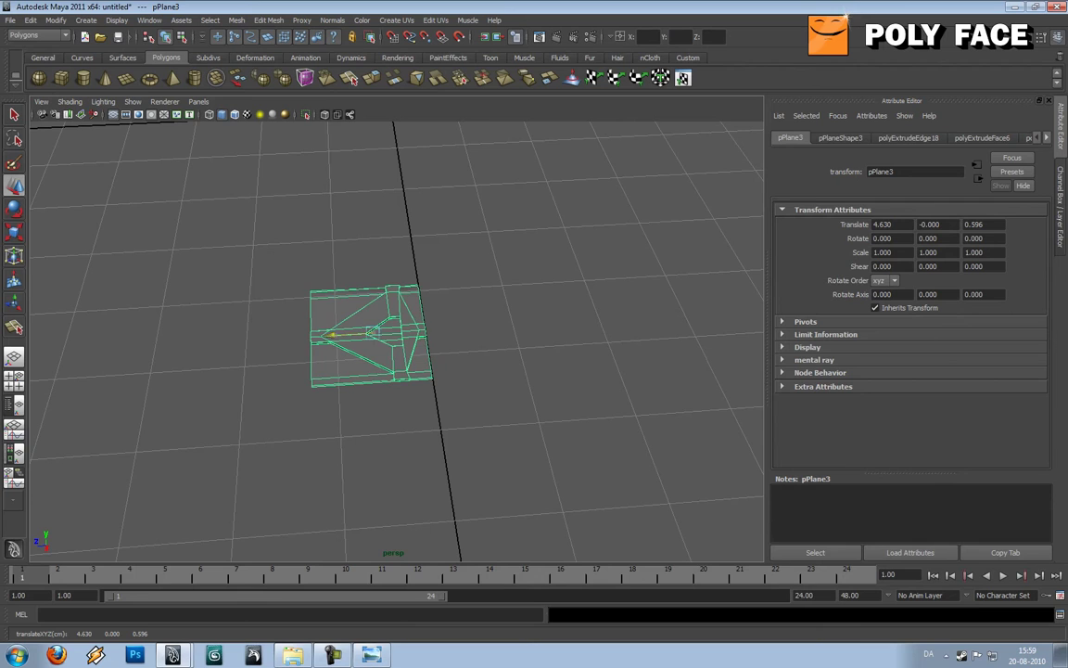
# Examine the part's placement relative to the curved frame and compare it with the boys_bike_001 reference photo.
pyautogui.scroll(-10, 331, 335)
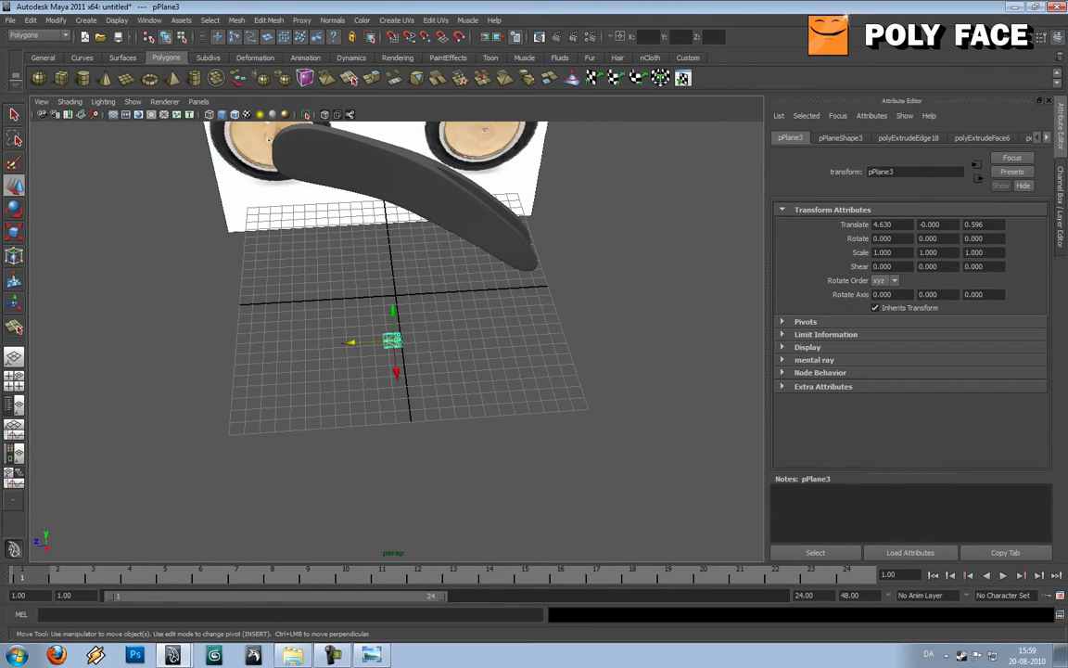
pyautogui.keyDown('alt'); pyautogui.moveTo(371, 333); pyautogui.dragTo(408, 397, button='middle'); pyautogui.keyUp('alt')
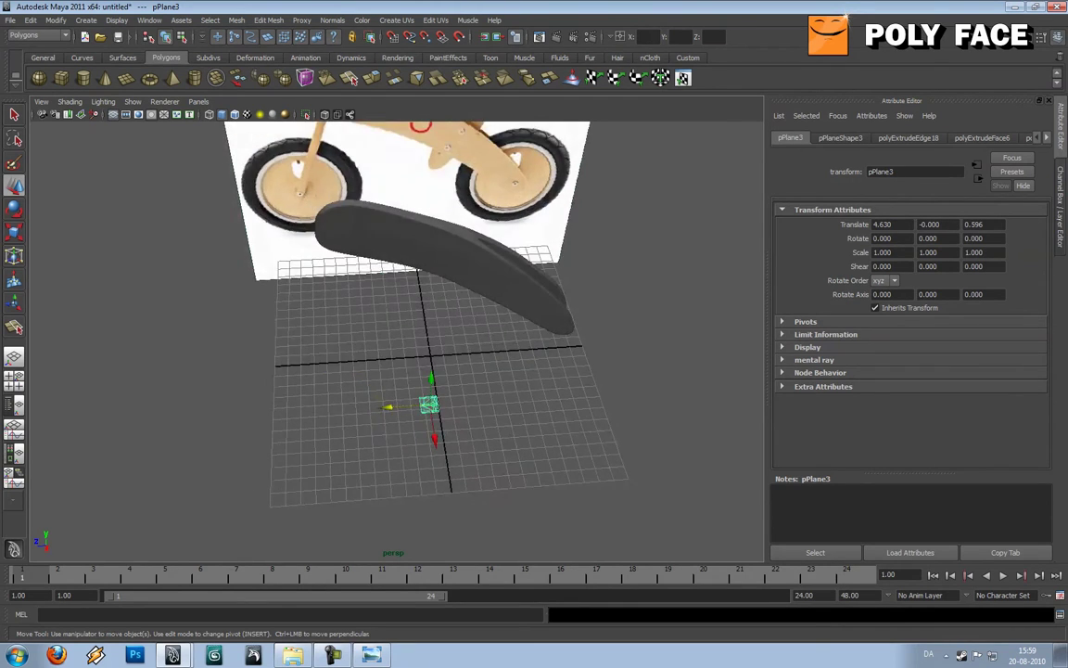
pyautogui.scroll(-3, 408, 397)
pyautogui.scroll(3, 408, 397)
pyautogui.hotkey('alt', 'Tab')
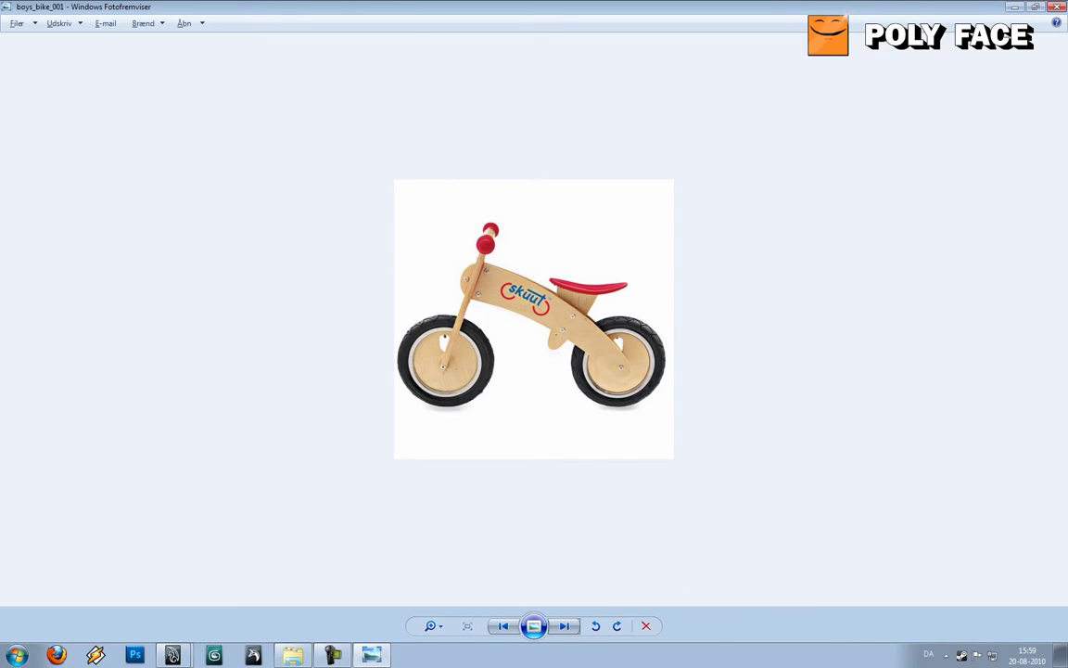
pyautogui.hotkey('alt', 'Tab')
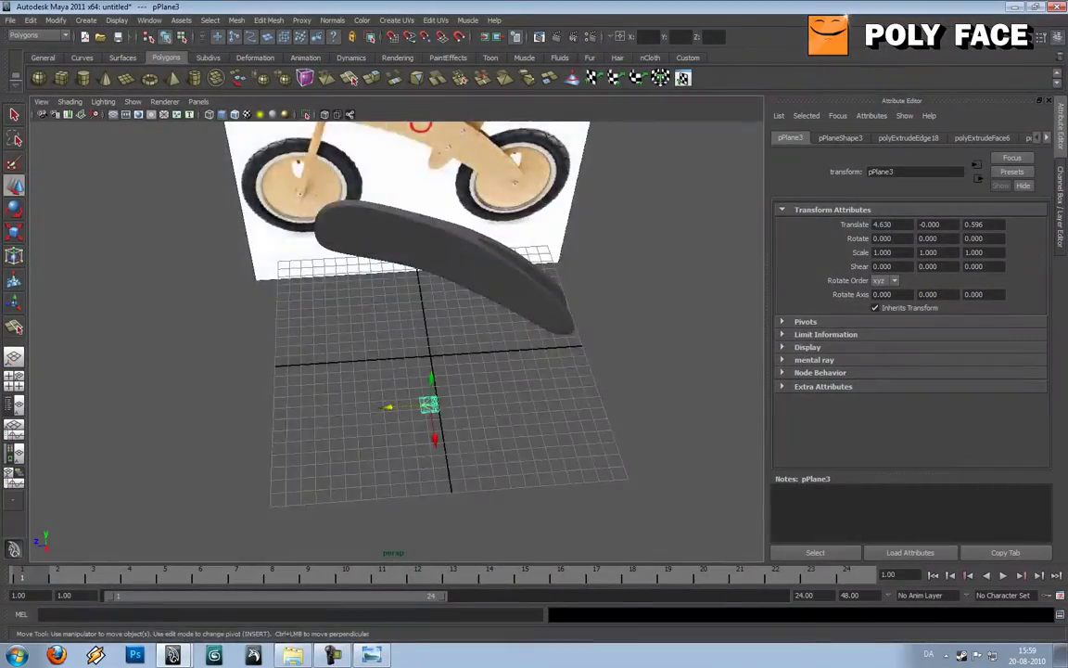
pyautogui.moveTo(399, 306)
pyautogui.keyDown('alt'); pyautogui.mouseDown()
pyautogui.moveTo(394, 348)
pyautogui.moveTo(401, 307)
pyautogui.moveTo(408, 324)
pyautogui.mouseUp(); pyautogui.keyUp('alt')
pyautogui.hotkey('alt', 'Tab')
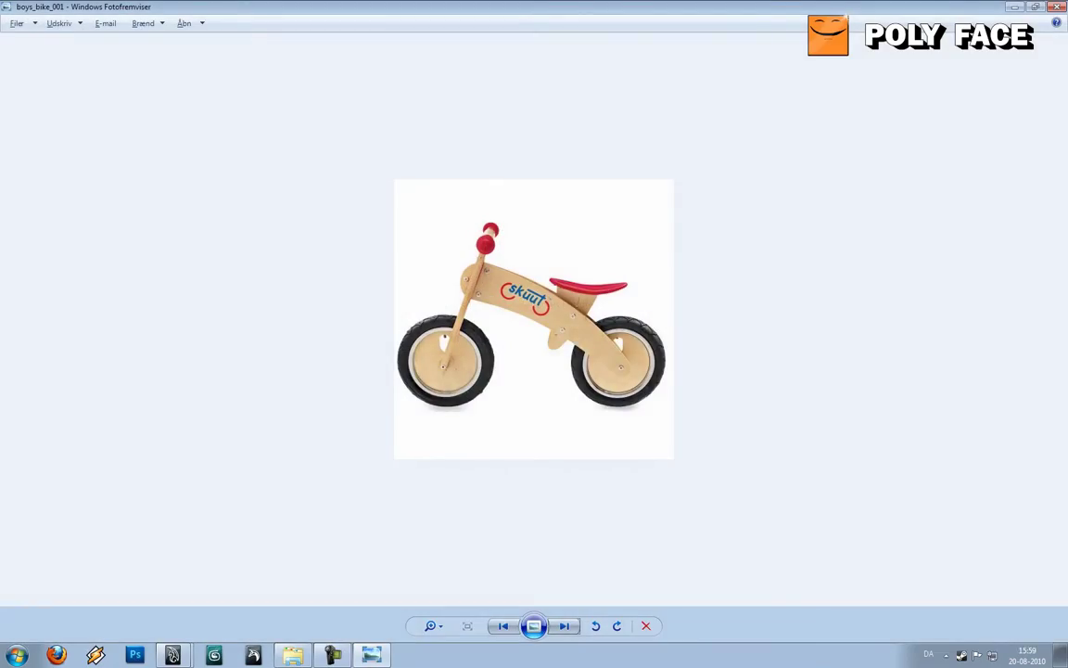
pyautogui.hotkey('alt', 'Tab')
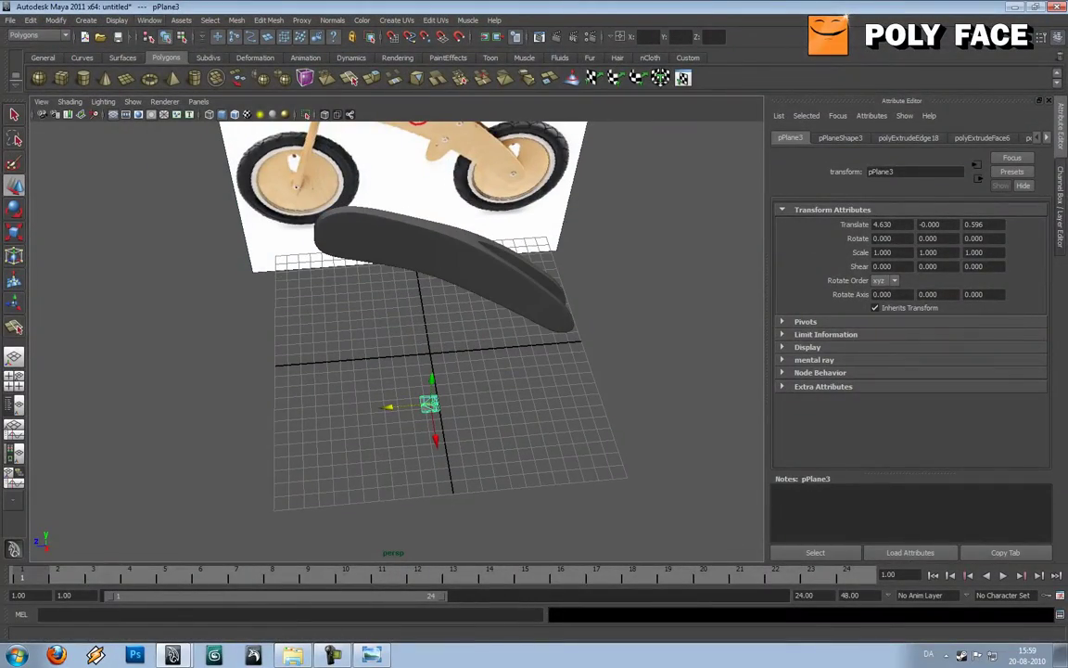
# Open the Duplicate Special options for the part, set the X scale to 1 and the number of copies to 23.
pyautogui.click(56, 20)
pyautogui.moveTo(31, 20)
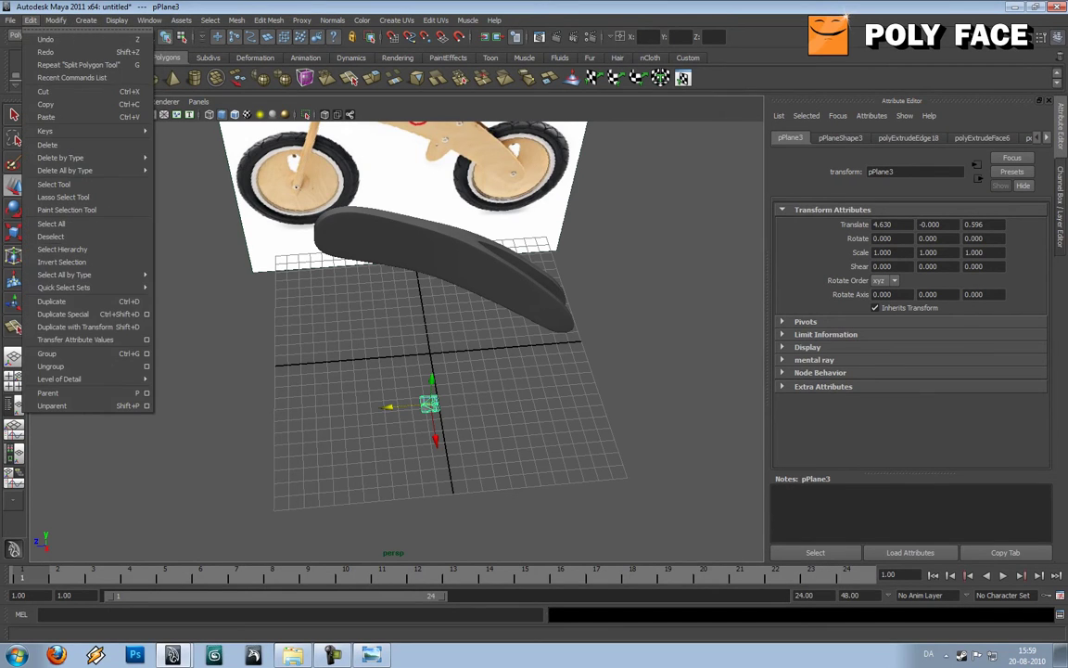
pyautogui.click(146, 314)
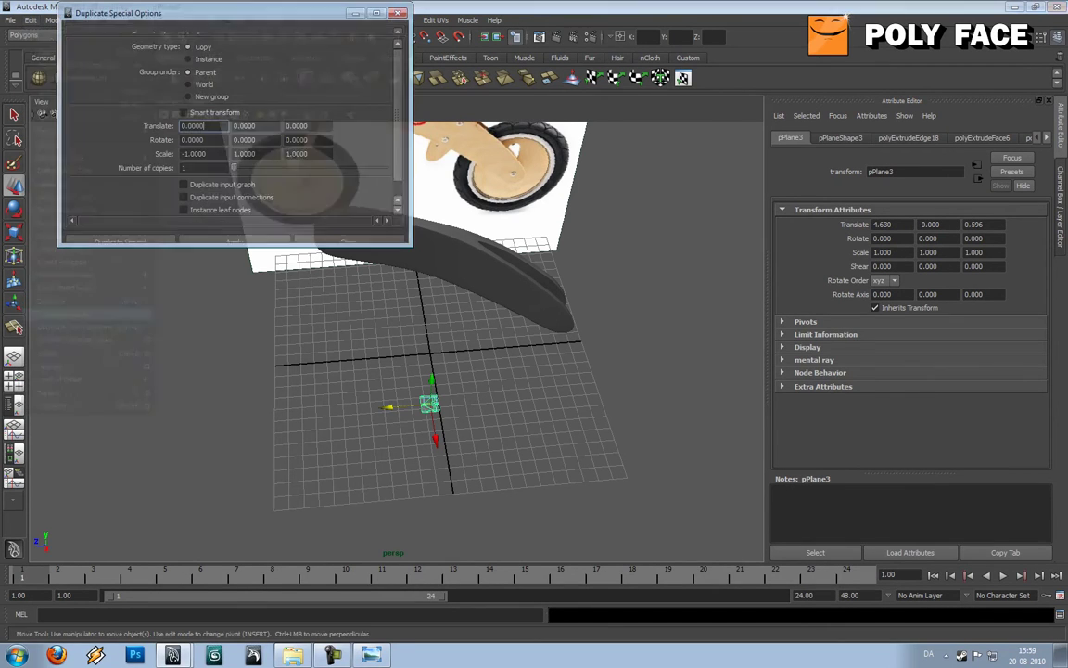
pyautogui.moveTo(209, 154); pyautogui.dragTo(179, 154)
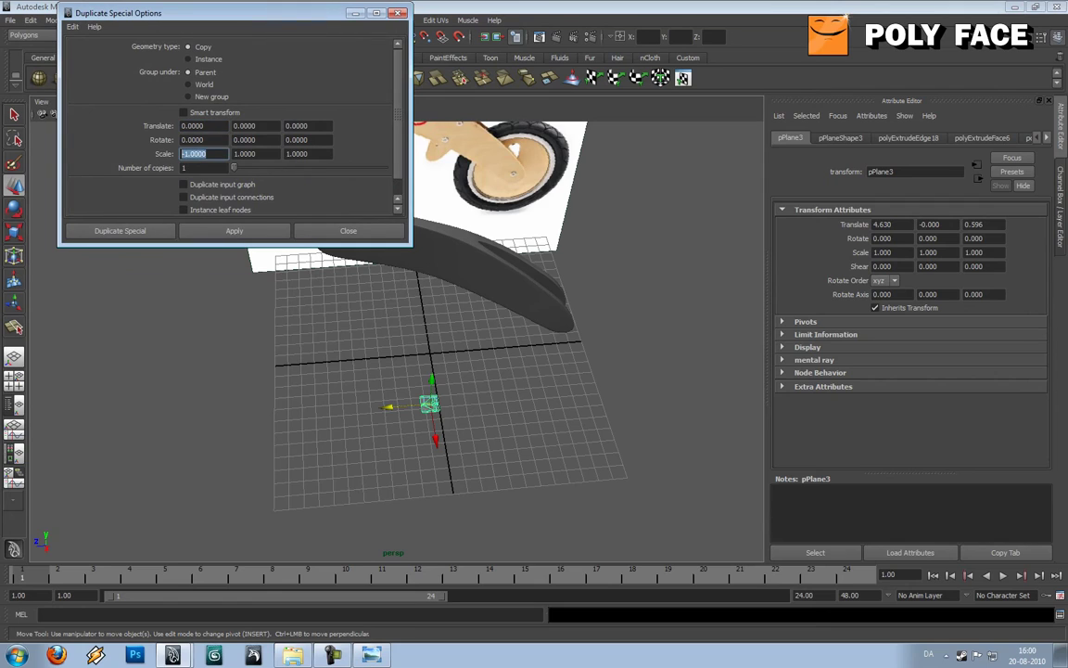
pyautogui.write('1')
pyautogui.press('Tab')
pyautogui.press('Tab')
pyautogui.press('Tab')
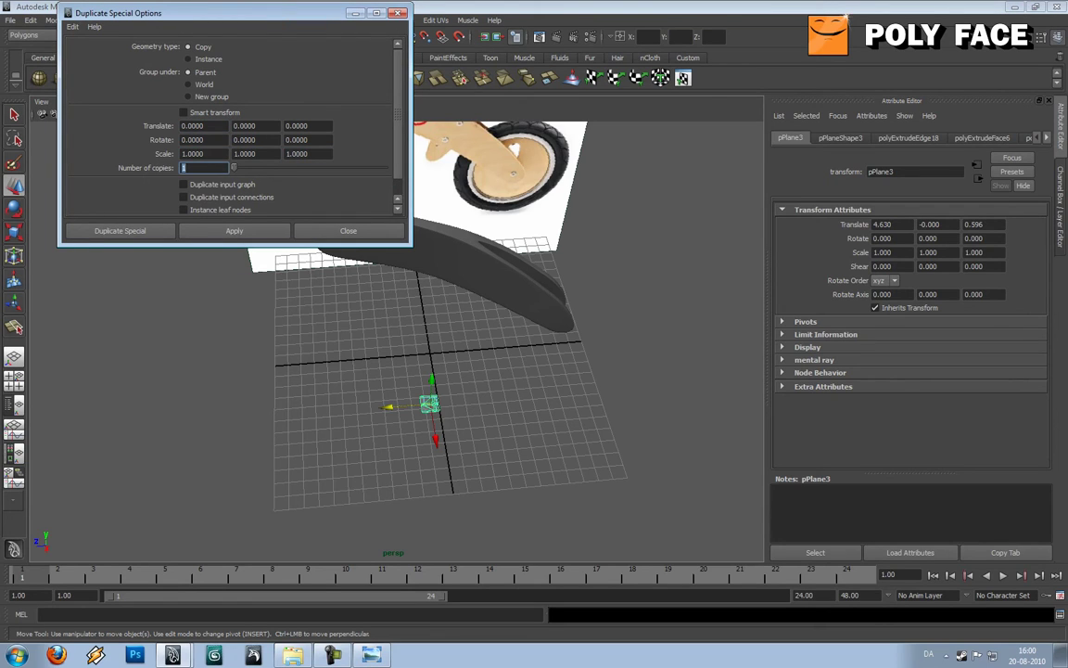
pyautogui.write('23')
pyautogui.press('Tab')
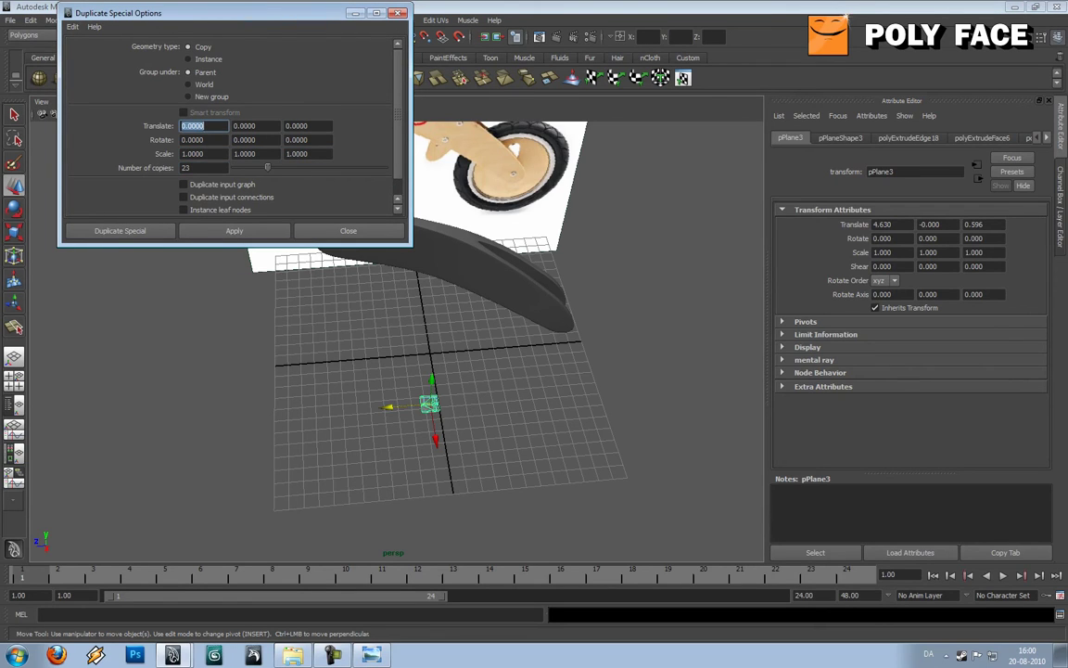
pyautogui.scroll(-2, 231, 130)
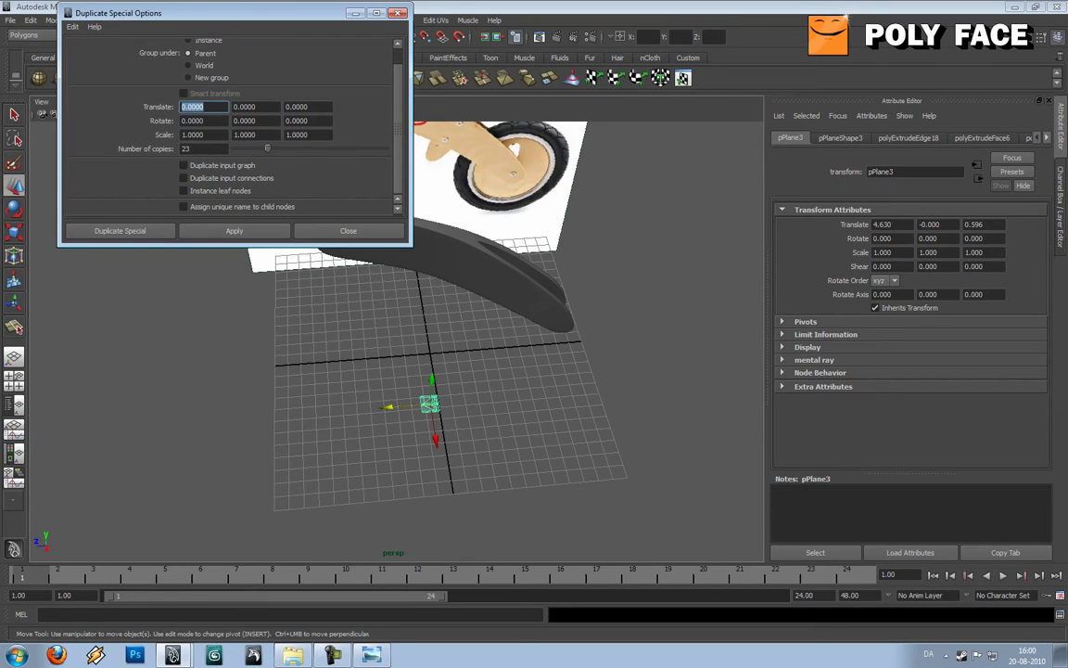
# Show the part's transform values in the Channel Box in place of the Attribute Editor.
pyautogui.click(1042, 38)
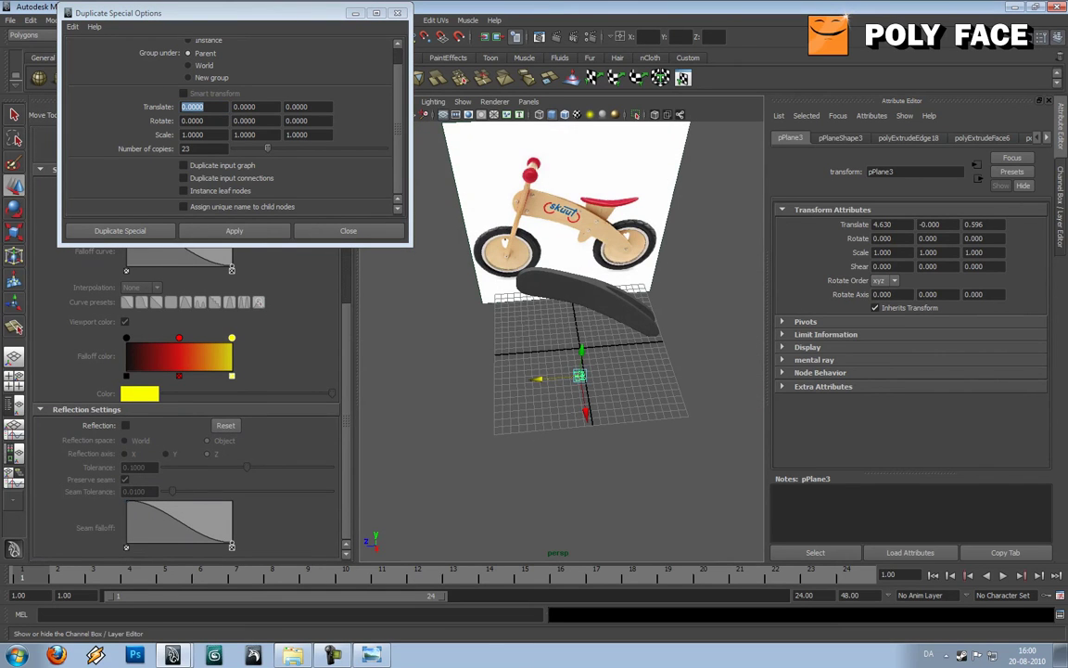
pyautogui.click(1059, 38)
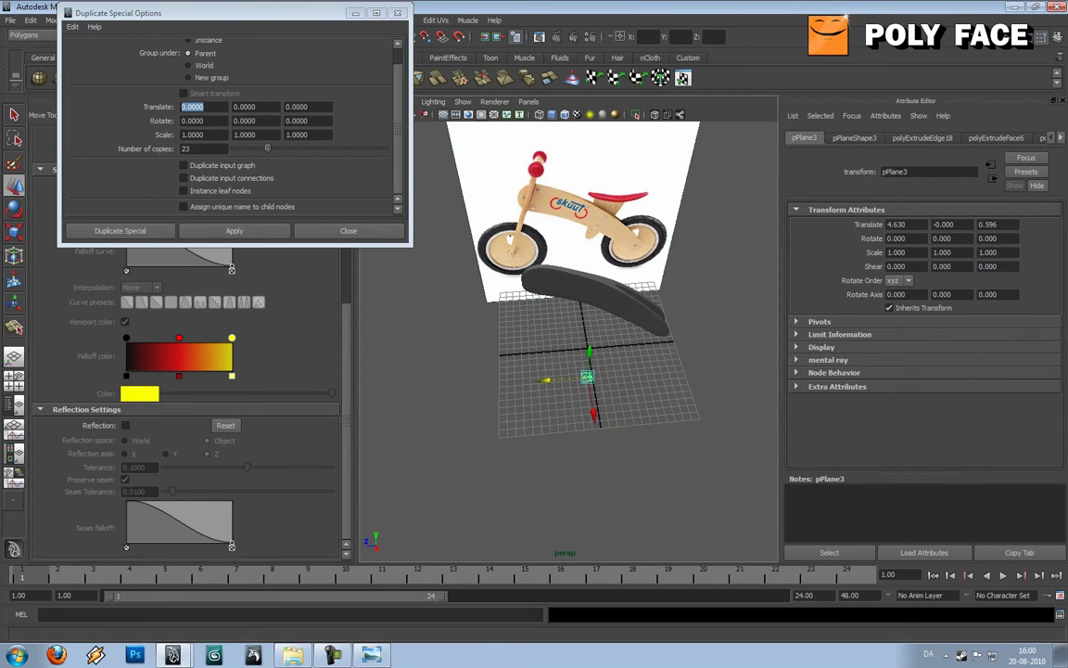
pyautogui.click(1059, 38)
pyautogui.click(1061, 127)
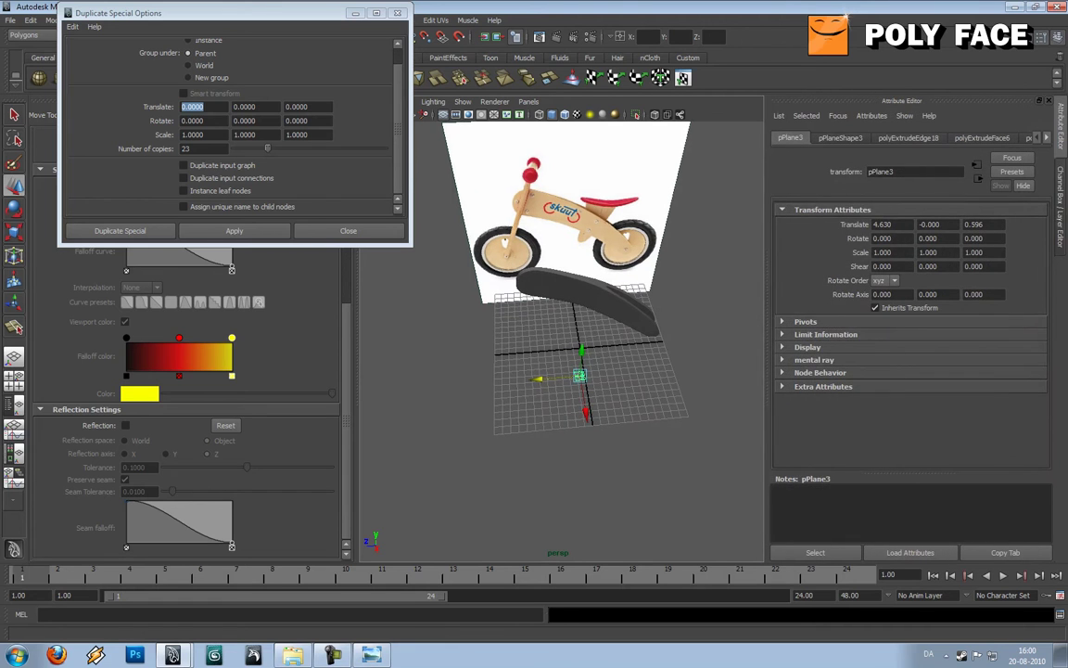
pyautogui.click(1060, 207)
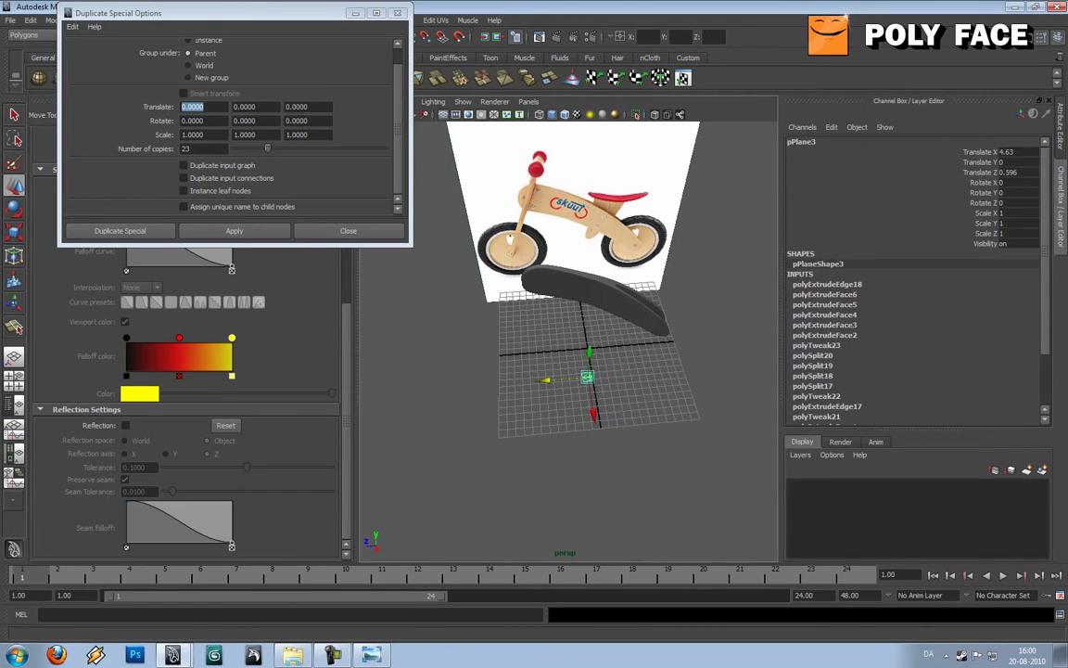
# Freeze the part's transformations at its current place beside the grid's centre line.
pyautogui.scroll(8, 569, 342)
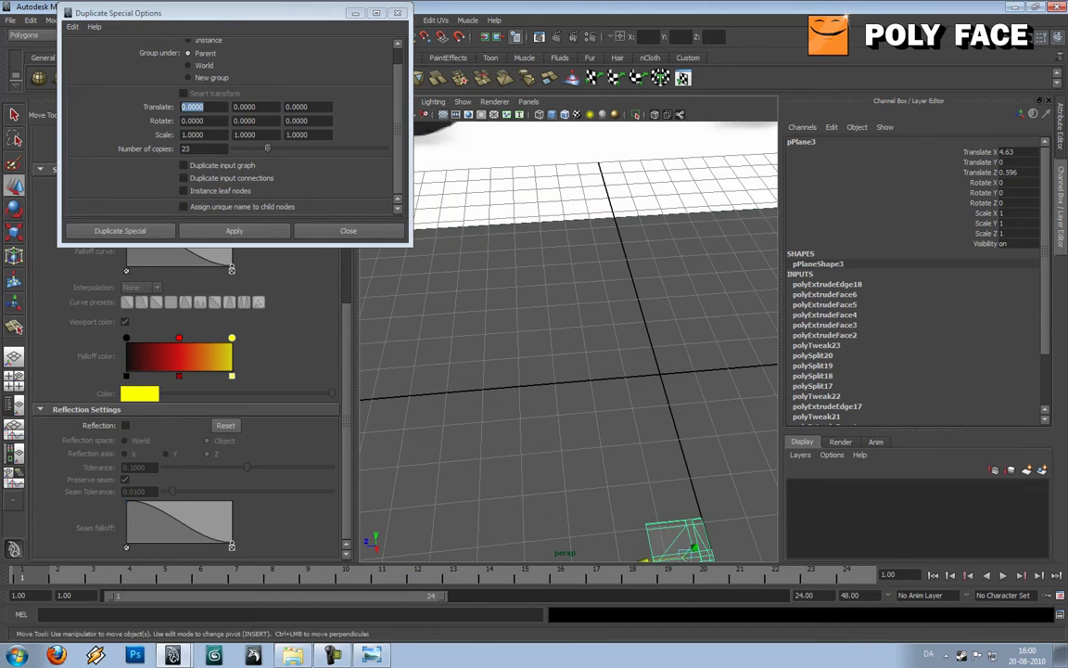
pyautogui.keyDown('alt'); pyautogui.moveTo(612, 398); pyautogui.dragTo(527, 282, button='middle'); pyautogui.keyUp('alt')
pyautogui.scroll(3, 569, 341)
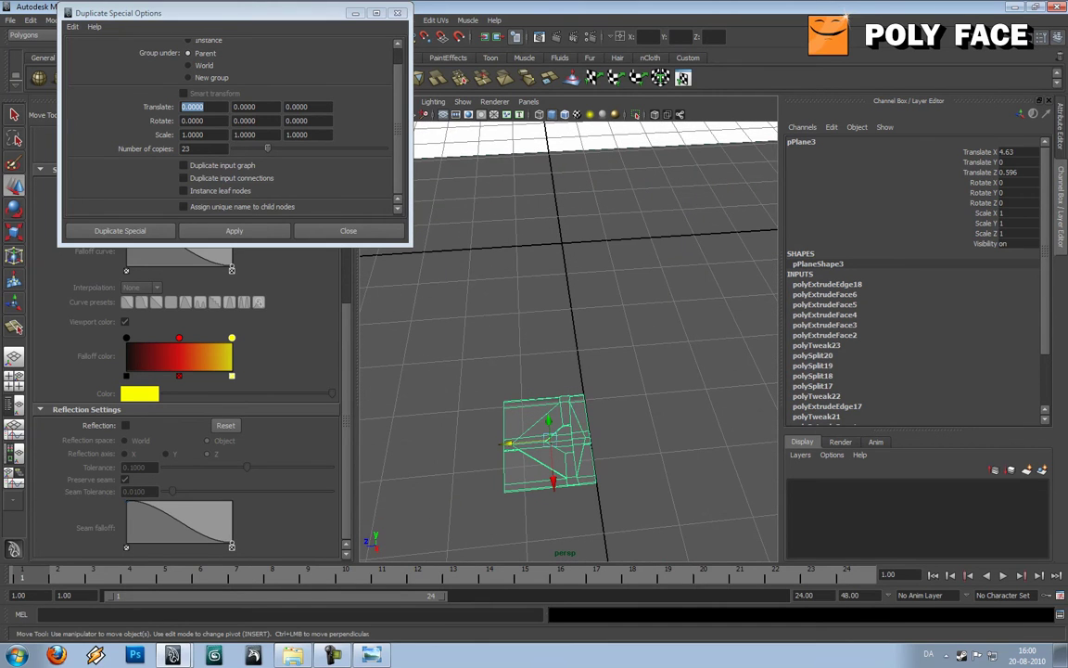
pyautogui.moveTo(232, 13); pyautogui.dragTo(189, 143)
pyautogui.click(86, 19)
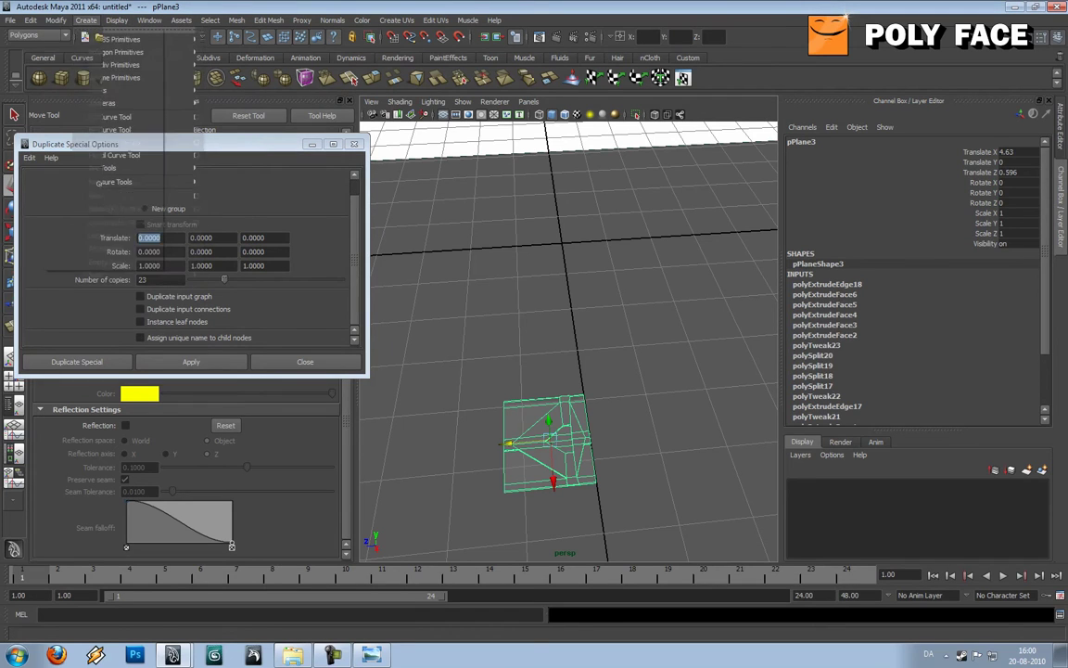
pyautogui.moveTo(55, 20)
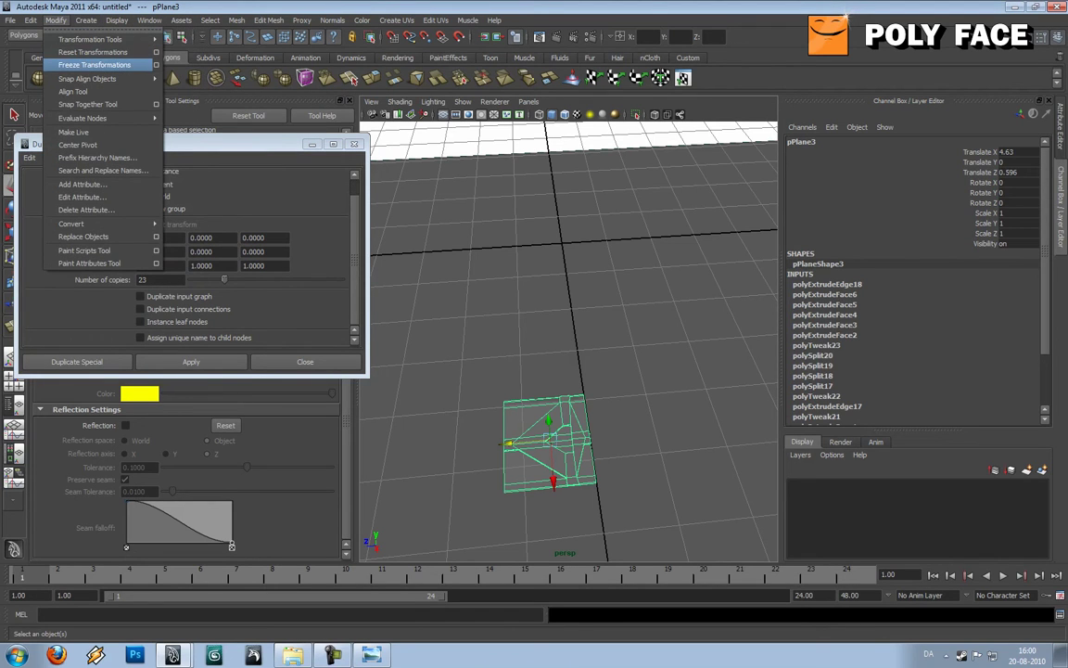
pyautogui.click(93, 65)
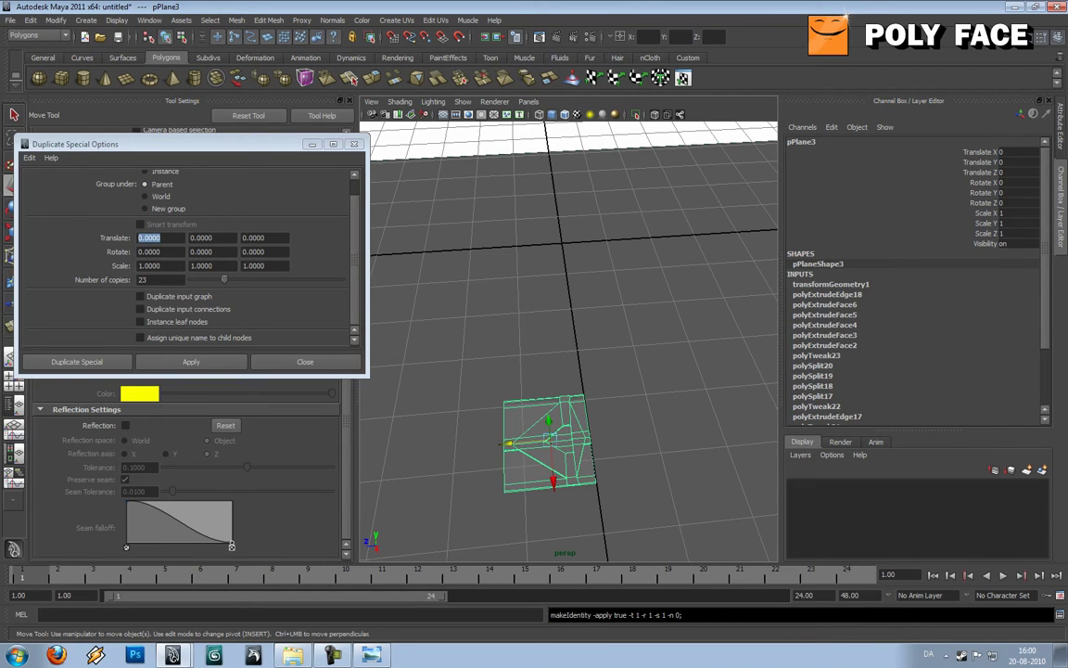
# Try moving the part by 1.211 along Z to gauge the spacing between copies, and undo the move.
pyautogui.moveTo(509, 444); pyautogui.dragTo(426, 452)
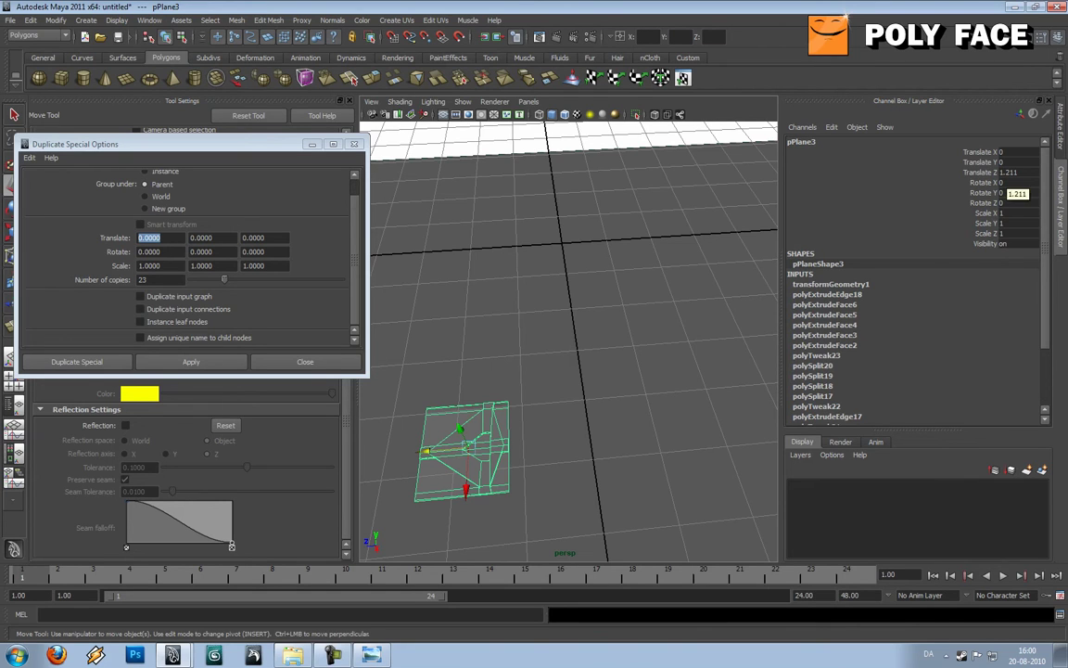
pyautogui.keyDown('alt'); pyautogui.moveTo(593, 348); pyautogui.dragTo(589, 334); pyautogui.keyUp('alt')
pyautogui.hotkey('ctrl', 'z')
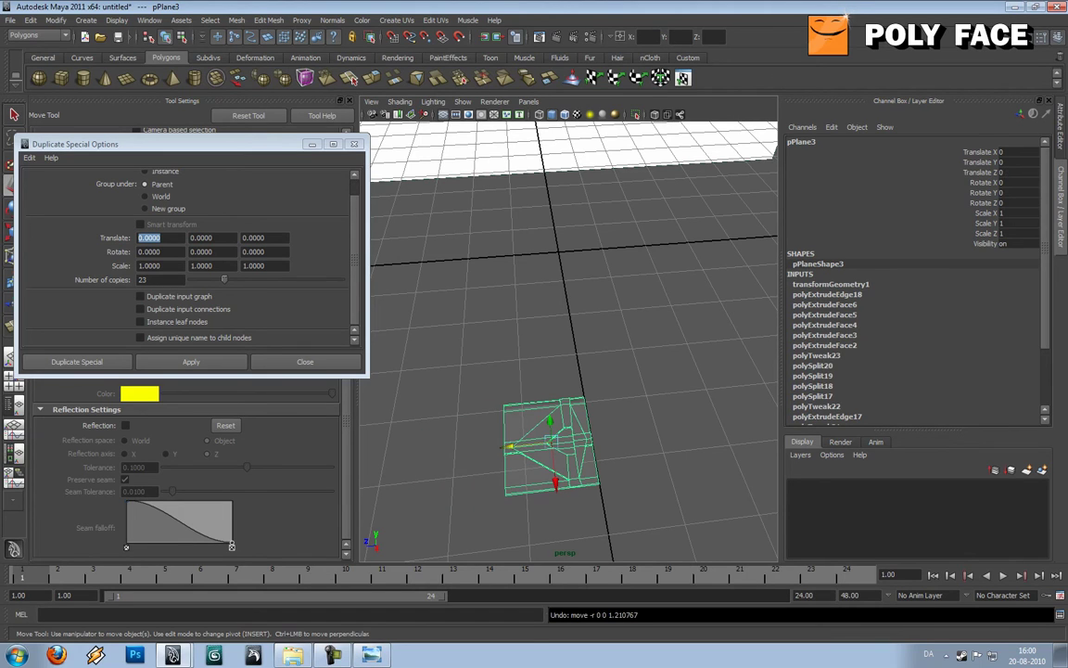
# Try duplicating the part with a Y offset of 1.2, check the stacked copies and undo the duplication.
pyautogui.press('Tab')
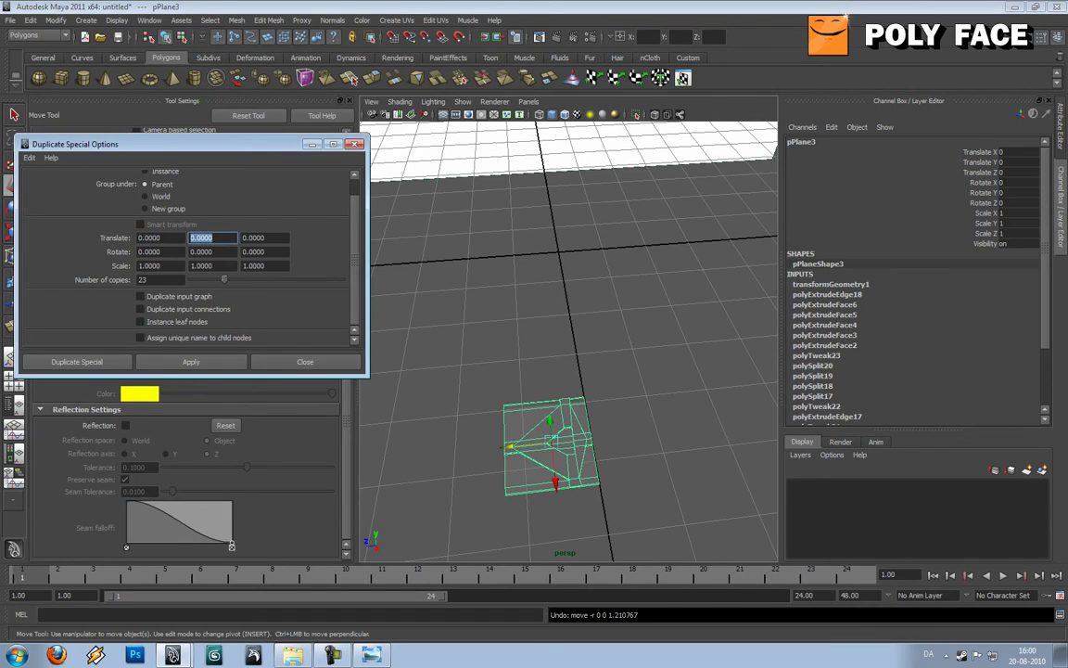
pyautogui.write('1.2')
pyautogui.click(191, 362)
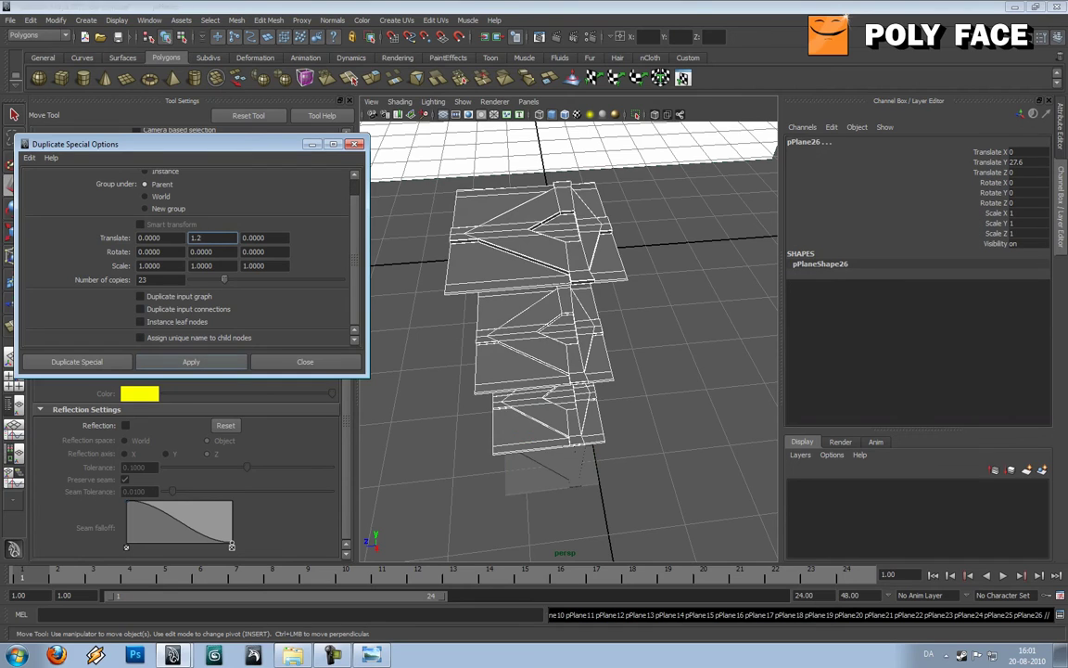
pyautogui.keyDown('alt'); pyautogui.moveTo(566, 371); pyautogui.dragTo(547, 316); pyautogui.keyUp('alt')
pyautogui.scroll(-10, 547, 315)
pyautogui.moveTo(621, 264)
pyautogui.keyDown('alt'); pyautogui.mouseDown()
pyautogui.moveTo(746, 248)
pyautogui.moveTo(612, 264)
pyautogui.mouseUp(); pyautogui.keyUp('alt')
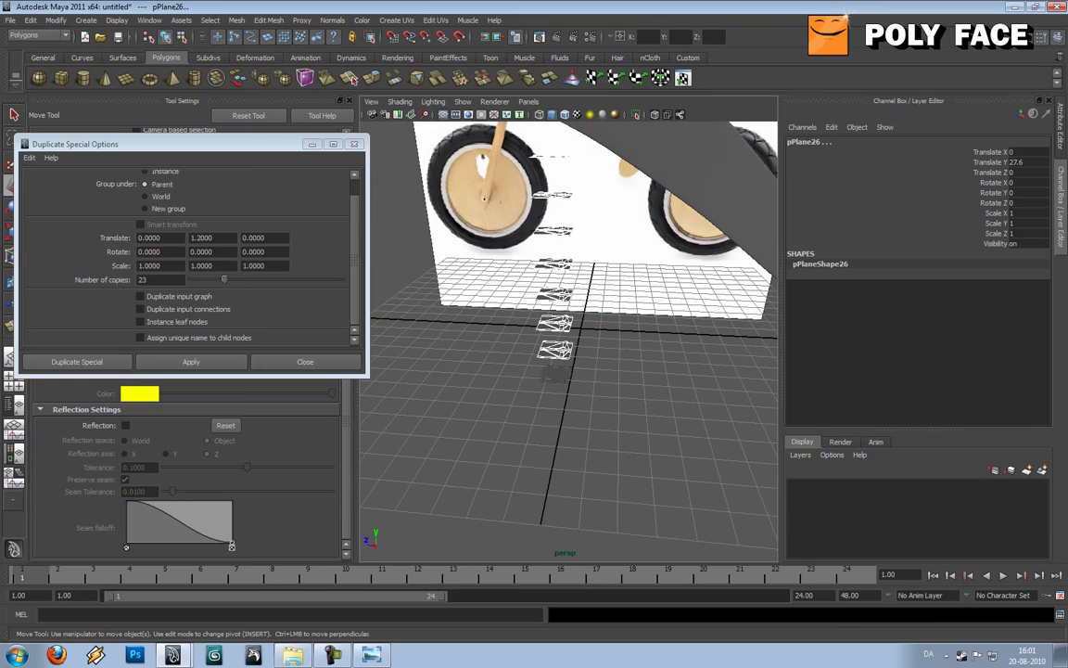
pyautogui.hotkey('ctrl', 'z')
# Set the duplicates' translate offset to 0 along Y and 1.2 along Z.
pyautogui.doubleClick(201, 238)
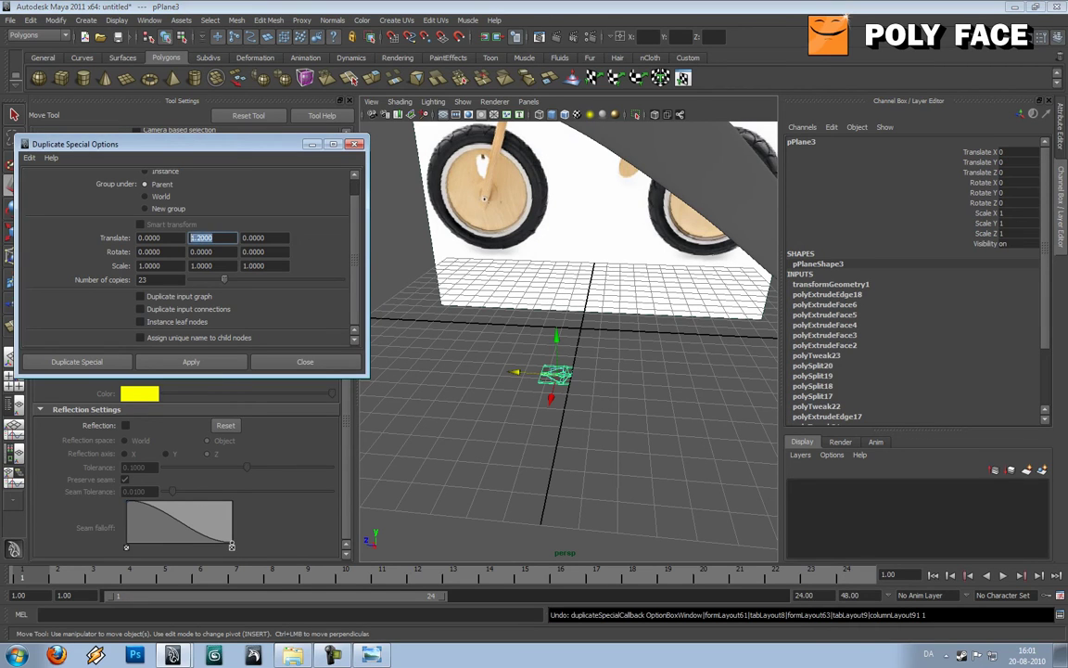
pyautogui.write('1')
pyautogui.press('Return')
pyautogui.write('0')
pyautogui.press('Tab')
pyautogui.write('1')
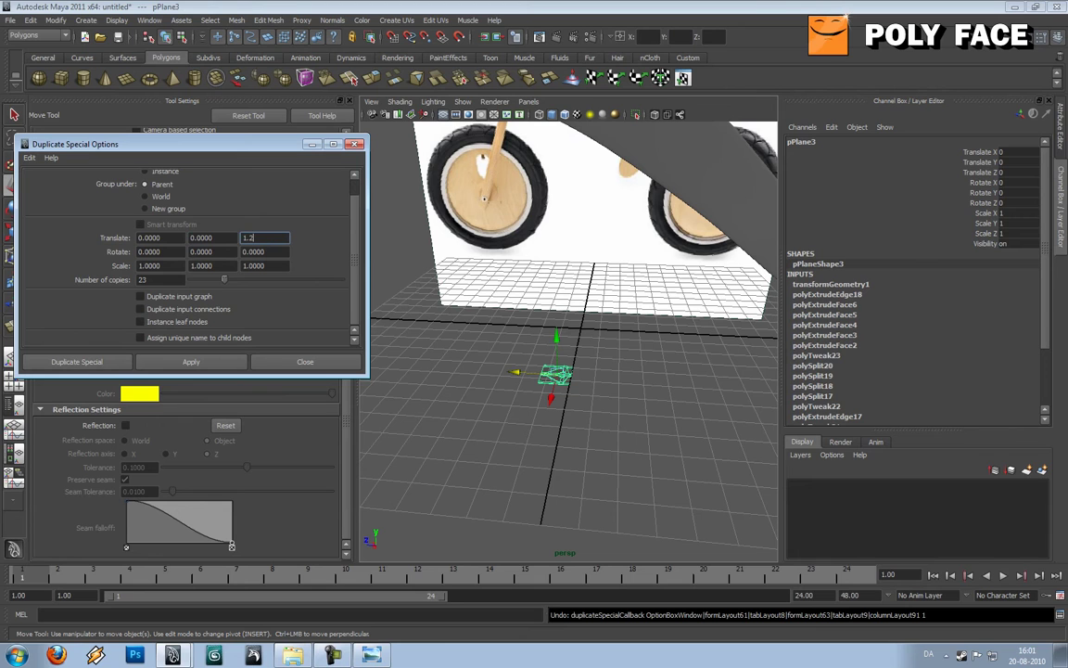
# Try duplicating the part with the 1.2 offset along Z, inspect how the copies meet and undo the duplication.
pyautogui.keyDown('alt'); pyautogui.moveTo(568, 297); pyautogui.dragTo(571, 376); pyautogui.keyUp('alt')
pyautogui.click(191, 362)
pyautogui.scroll(6, 568, 340)
pyautogui.scroll(5, 638, 283)
pyautogui.keyDown('alt'); pyautogui.moveTo(570, 376); pyautogui.dragTo(701, 299, button='middle'); pyautogui.keyUp('alt')
pyautogui.scroll(-5, 638, 283)
pyautogui.scroll(2, 701, 300)
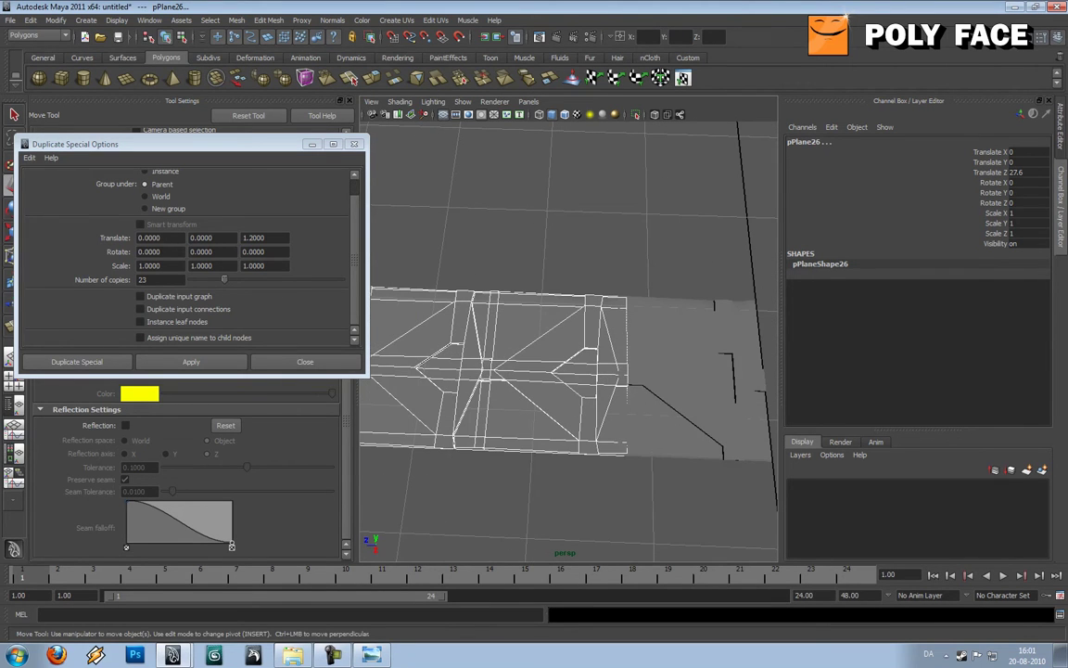
pyautogui.hotkey('ctrl', 'z')
# Test Z offsets of 1.4, 1.35, 1.32 and 1.31 for the 23 copies, undoing each duplication.
pyautogui.moveTo(267, 238); pyautogui.dragTo(248, 239)
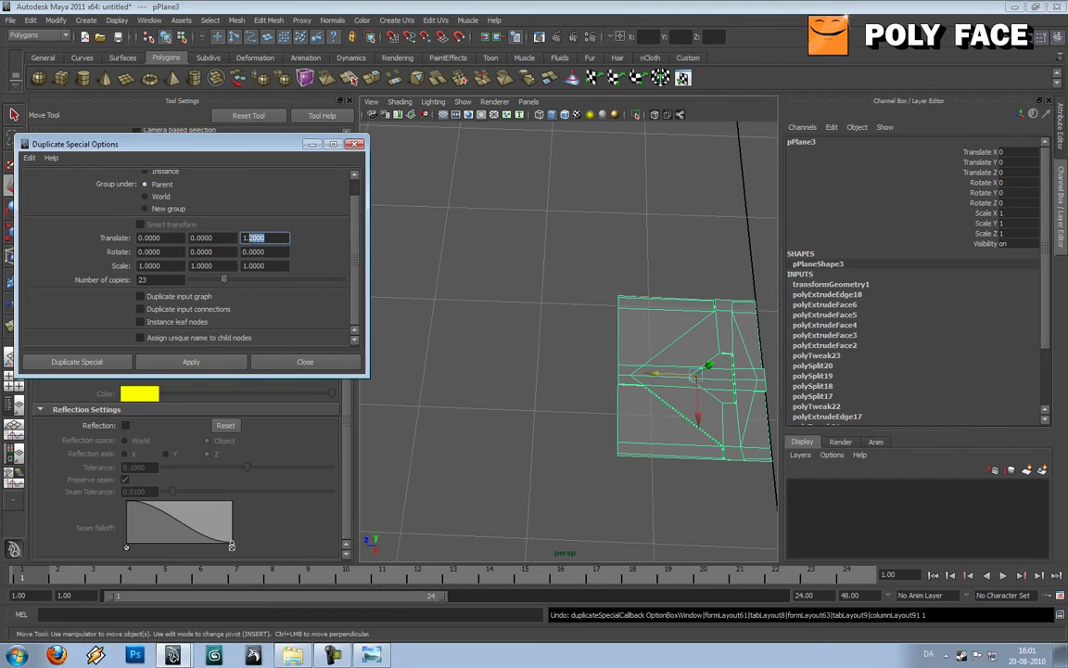
pyautogui.write('4')
pyautogui.click(191, 362)
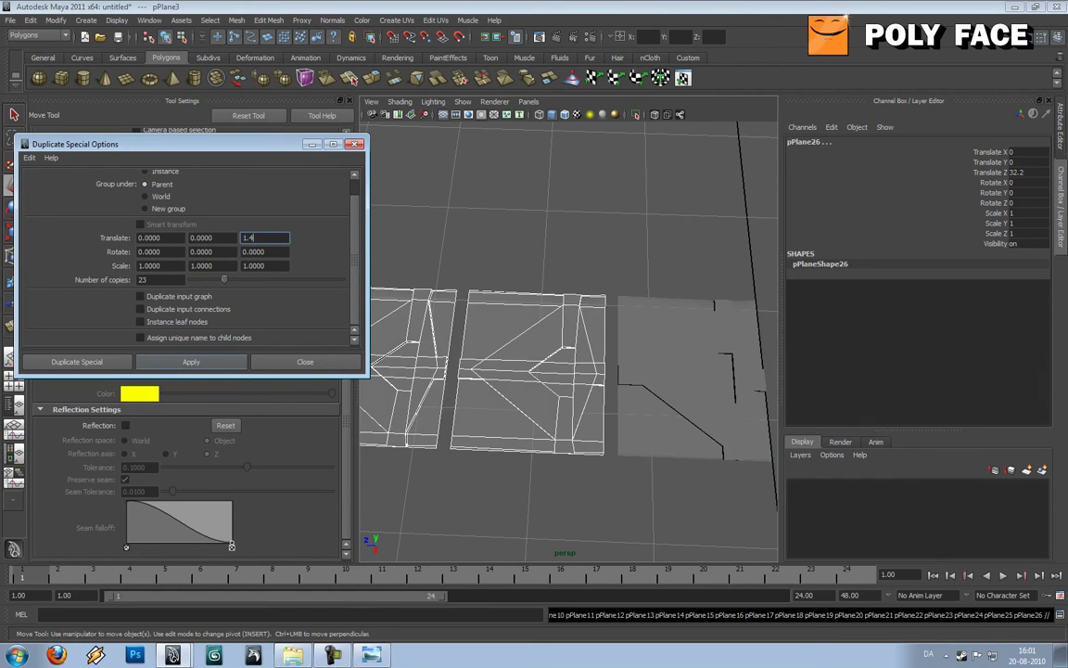
pyautogui.hotkey('ctrl', 'z')
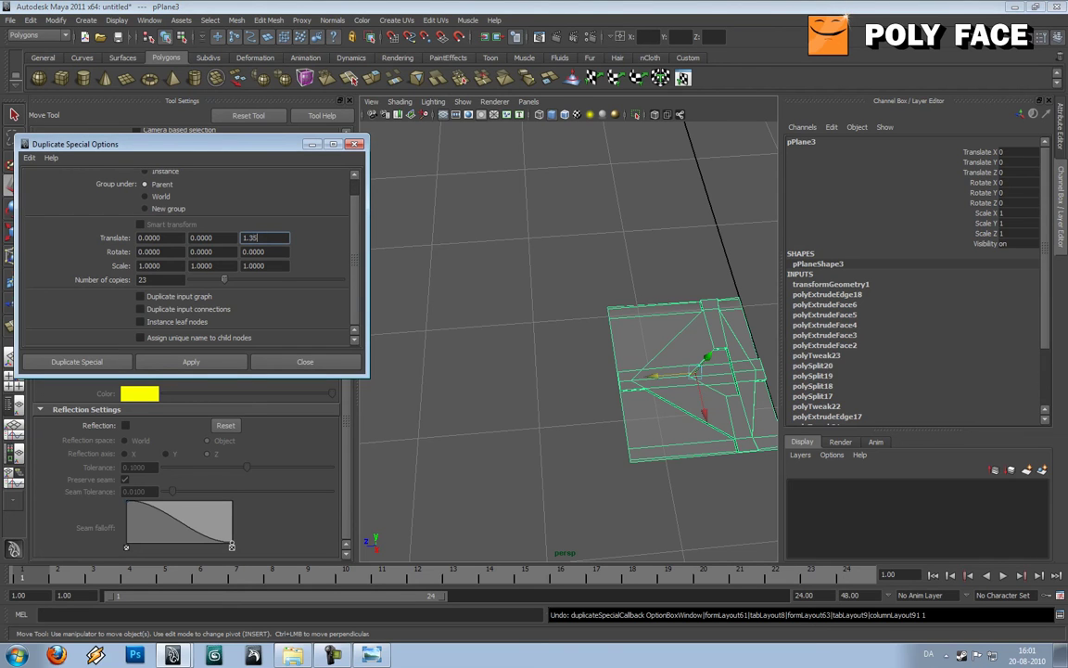
pyautogui.click(191, 361)
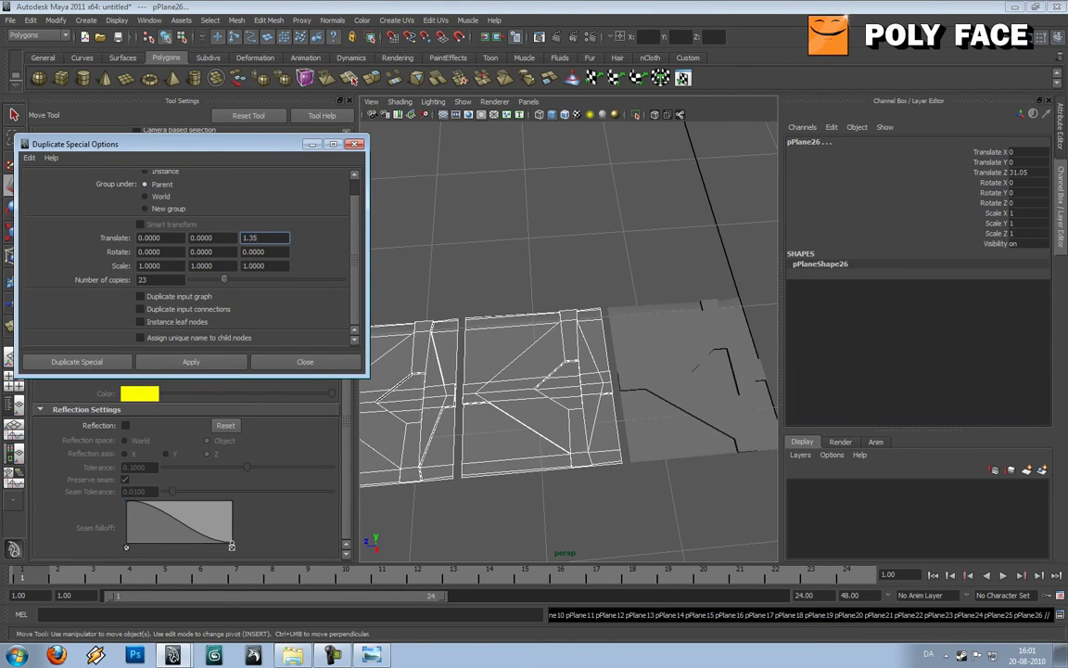
pyautogui.hotkey('ctrl', 'z')
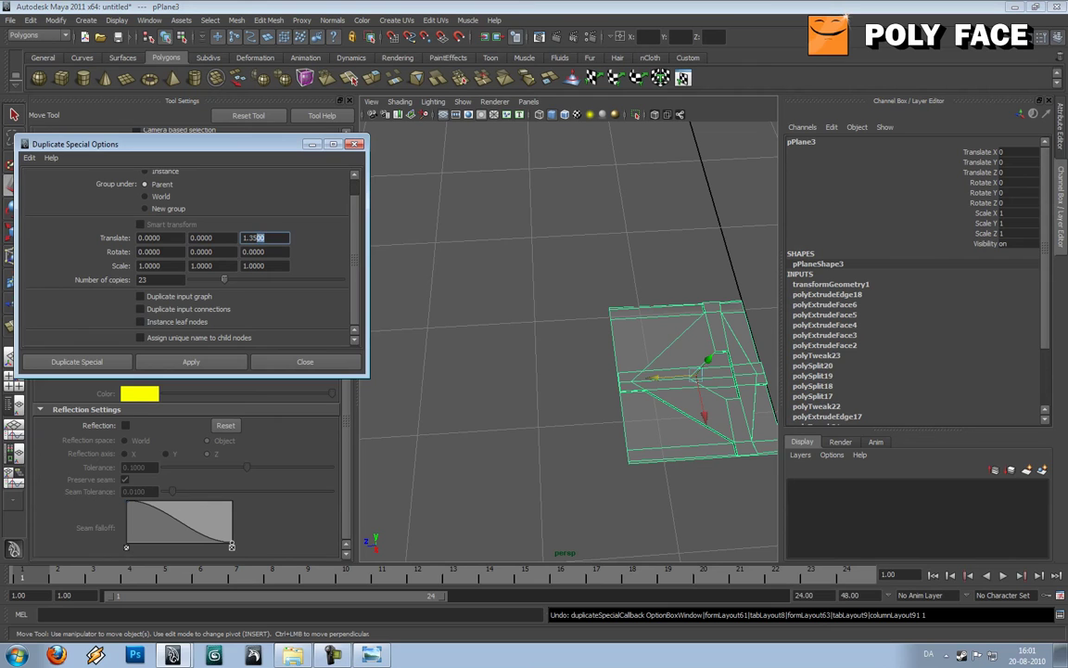
pyautogui.press('Return')
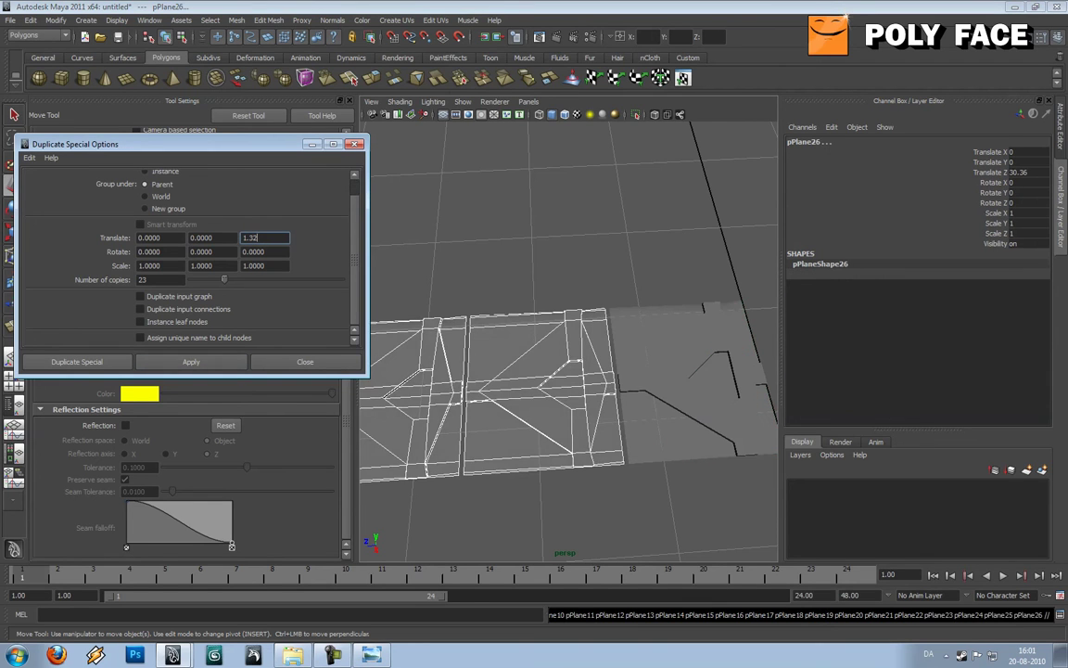
pyautogui.hotkey('ctrl', 'z')
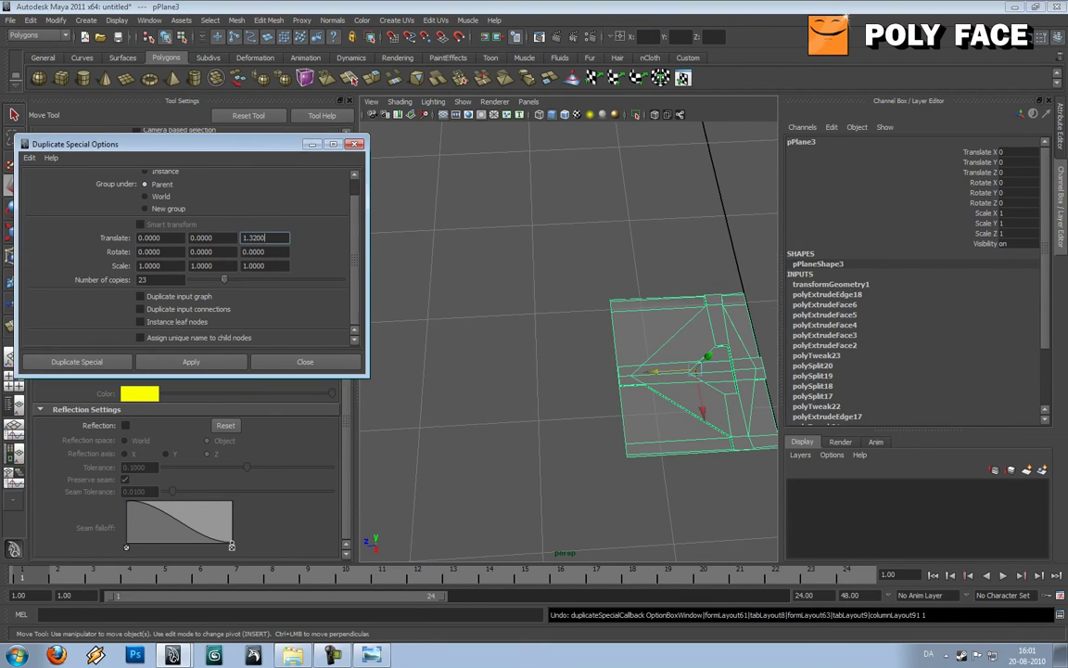
pyautogui.press('Return')
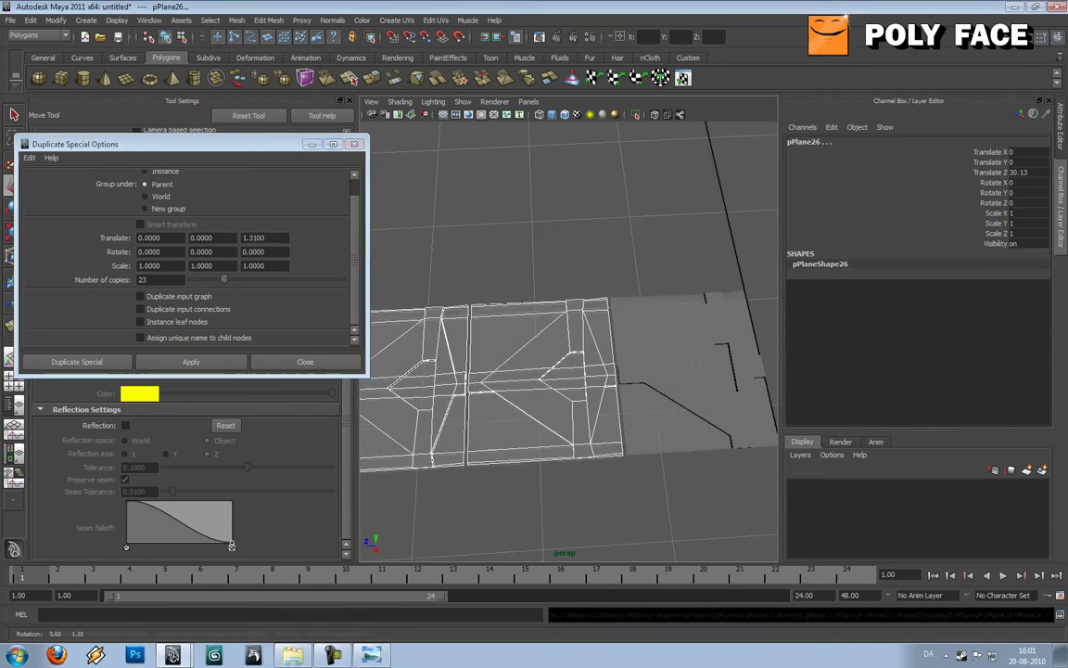
pyautogui.hotkey('ctrl', 'z')
# Duplicate the part into 23 copies with a translate offset of 1.3 along Z.
pyautogui.moveTo(267, 238); pyautogui.dragTo(257, 238)
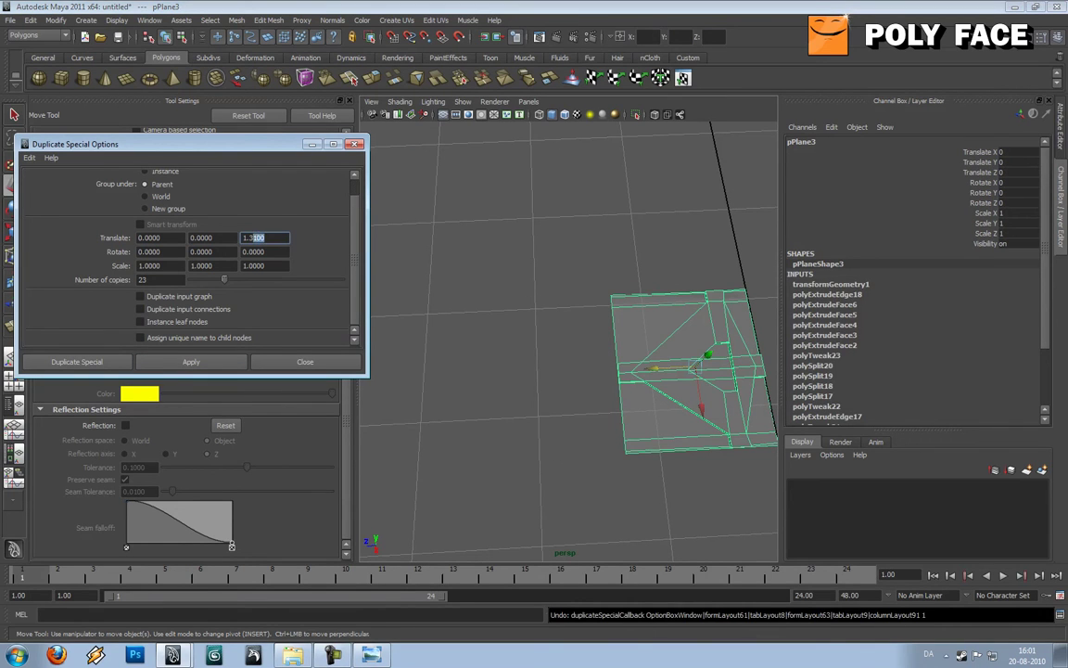
pyautogui.write('0')
pyautogui.press('Tab')
pyautogui.click(191, 361)
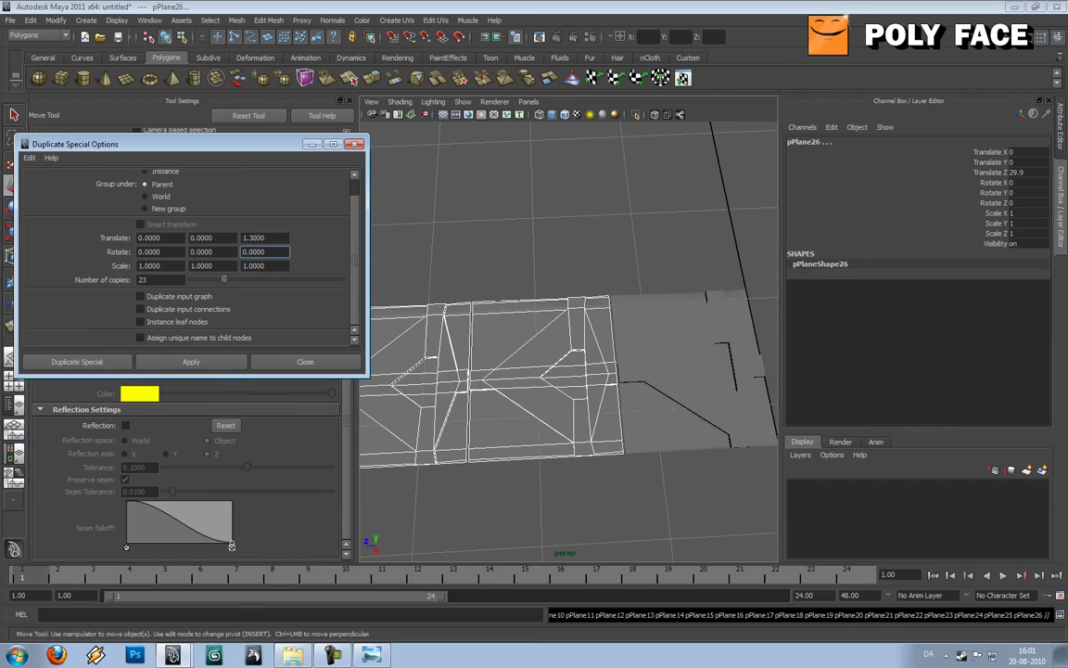
# Examine the joints between the copies and the whole row from the original part to its far end.
pyautogui.scroll(4, 569, 343)
pyautogui.keyDown('alt'); pyautogui.moveTo(557, 334); pyautogui.dragTo(515, 264); pyautogui.keyUp('alt')
pyautogui.scroll(-10, 568, 352)
pyautogui.keyDown('alt'); pyautogui.moveTo(554, 306); pyautogui.dragTo(568, 371); pyautogui.keyUp('alt')
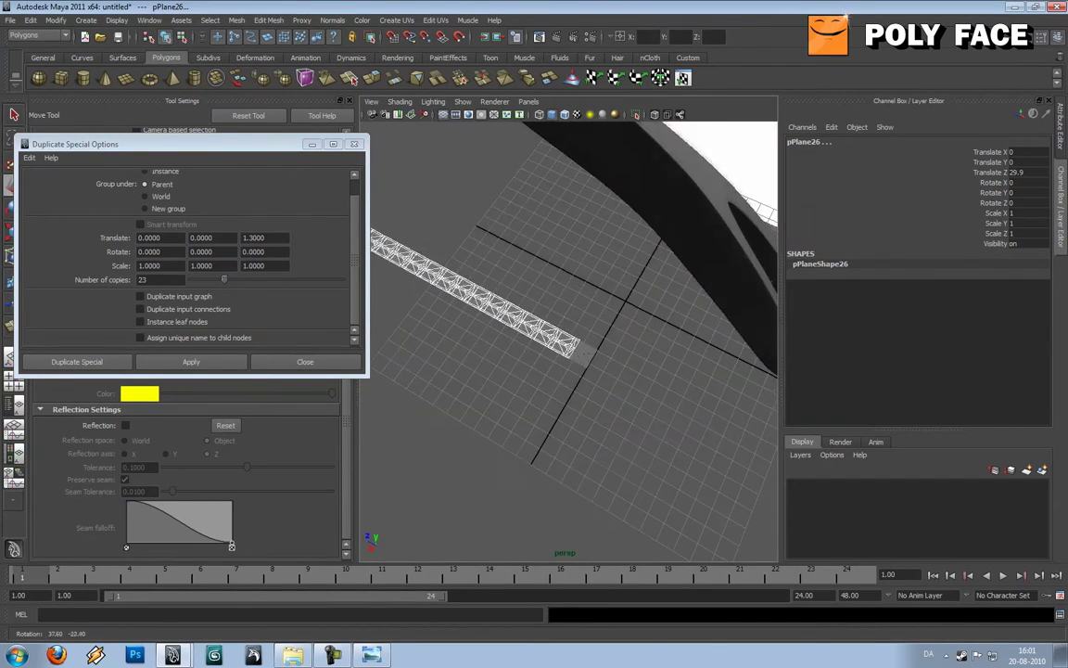
pyautogui.scroll(5, 568, 352)
pyautogui.scroll(-10, 568, 352)
pyautogui.keyDown('alt'); pyautogui.moveTo(482, 288); pyautogui.dragTo(565, 332, button='middle'); pyautogui.keyUp('alt')
pyautogui.scroll(9, 568, 332)
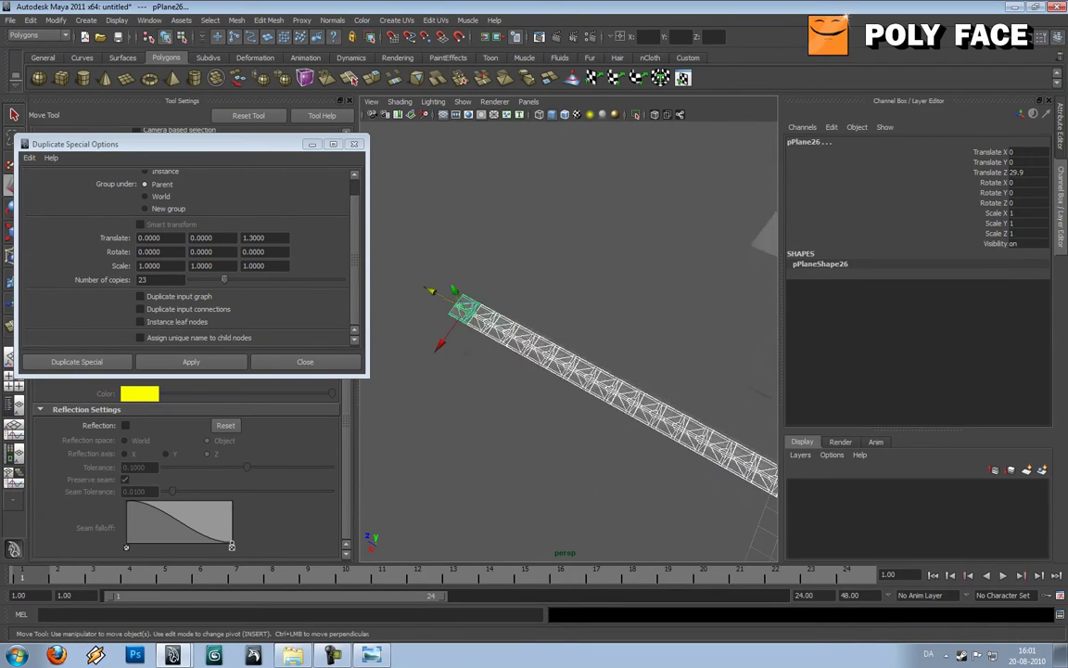
# Check the seams between the neighbouring copies up close and follow the row back to the original part.
pyautogui.scroll(-4, 569, 332)
pyautogui.keyDown('alt'); pyautogui.moveTo(482, 306); pyautogui.dragTo(593, 354, button='middle'); pyautogui.keyUp('alt')
pyautogui.scroll(2, 569, 343)
pyautogui.scroll(3, 567, 390)
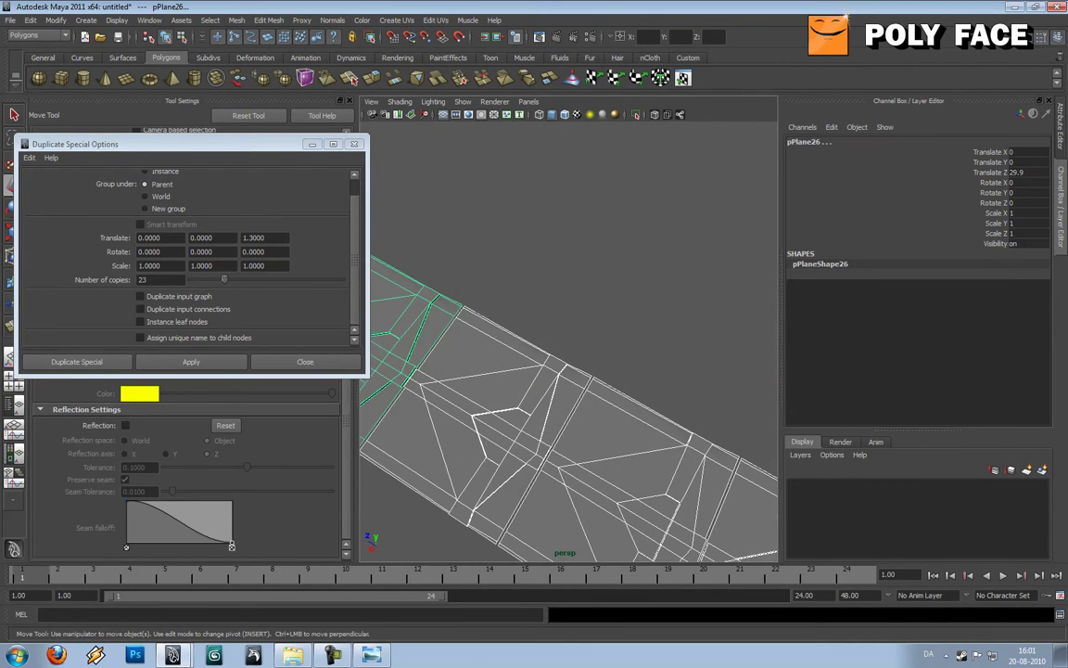
pyautogui.scroll(-4, 569, 332)
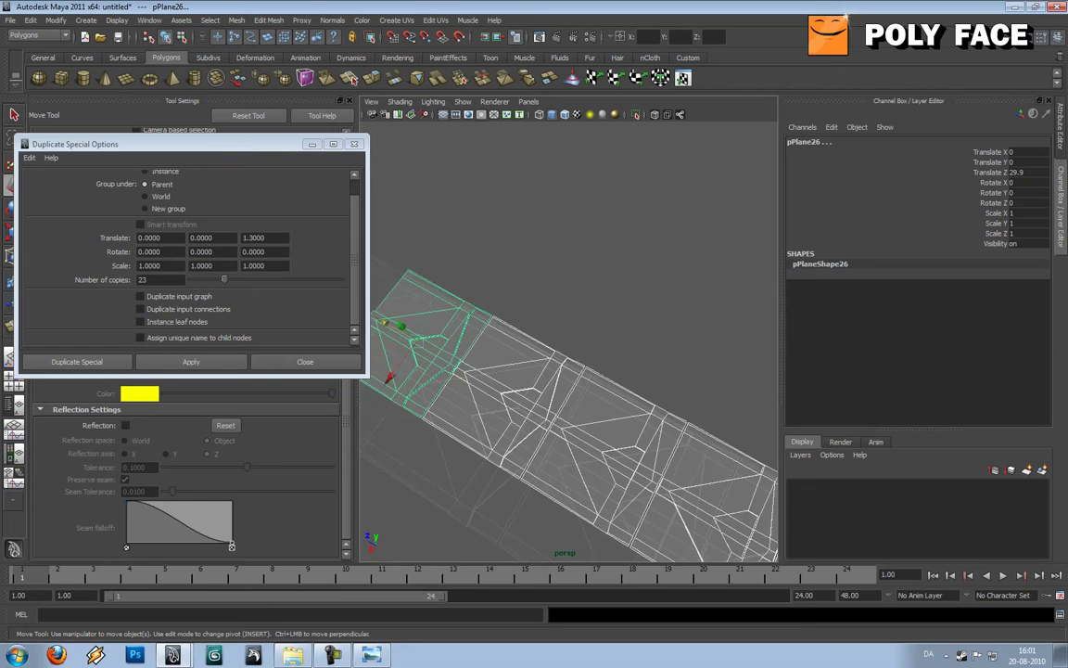
pyautogui.scroll(4, 569, 332)
pyautogui.scroll(-2, 569, 332)
pyautogui.scroll(-6, 569, 332)
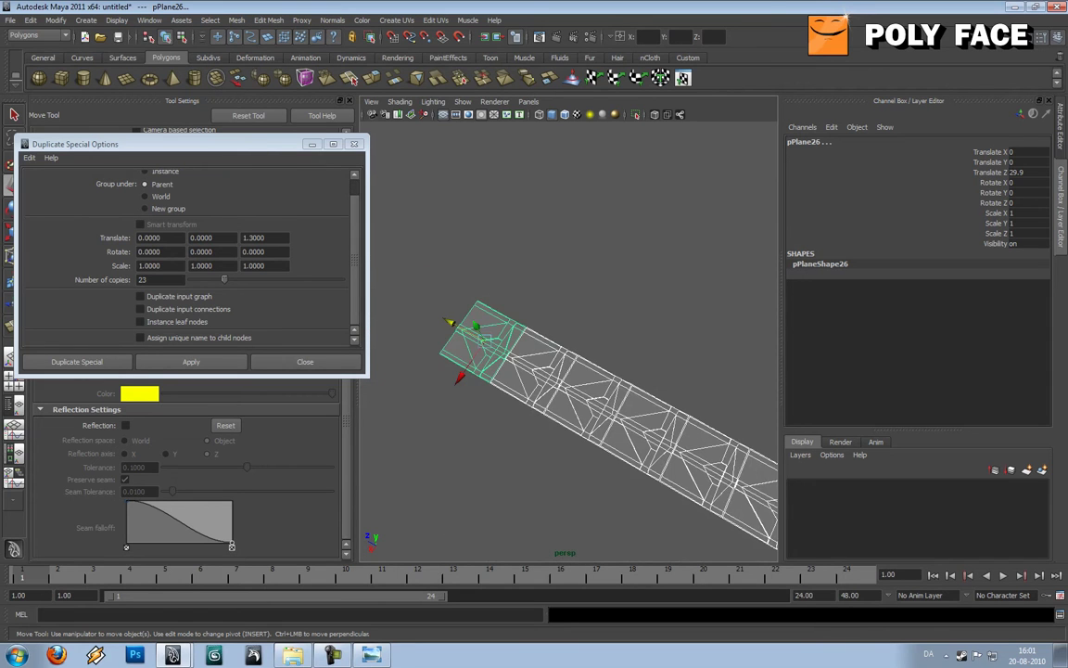
pyautogui.keyDown('alt'); pyautogui.moveTo(677, 399); pyautogui.dragTo(408, 255, button='middle'); pyautogui.keyUp('alt')
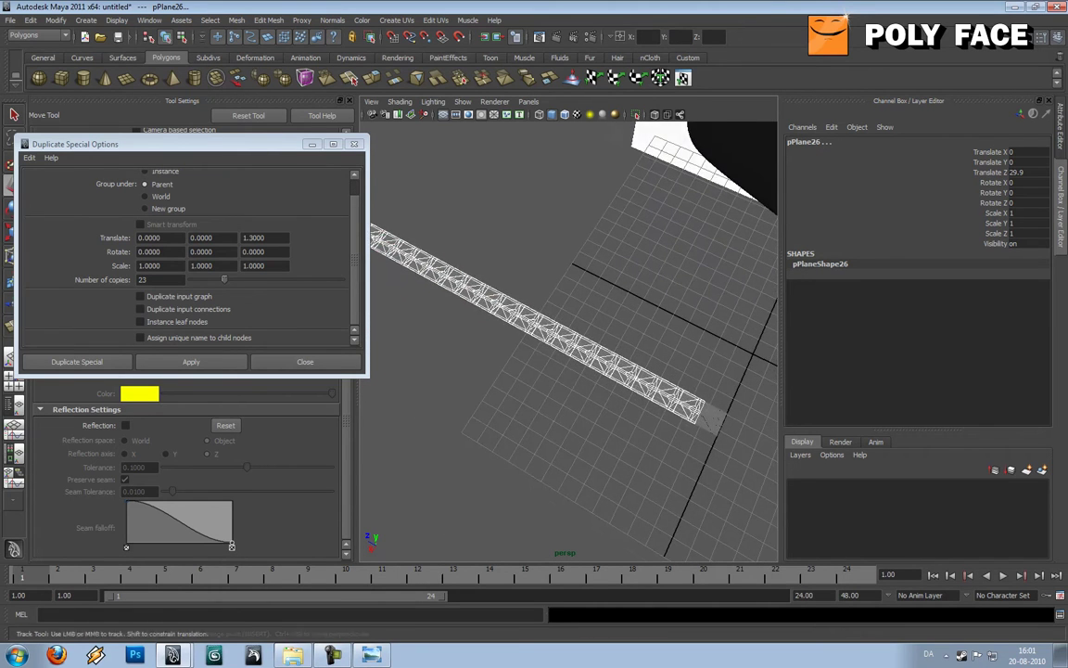
pyautogui.scroll(4, 567, 390)
# Undo the duplication into 23 copies and frame the original patterned part close up at its raised end.
pyautogui.hotkey('ctrl', 'z')
pyautogui.keyDown('alt'); pyautogui.moveTo(568, 390); pyautogui.dragTo(568, 338); pyautogui.keyUp('alt')
pyautogui.press('f')
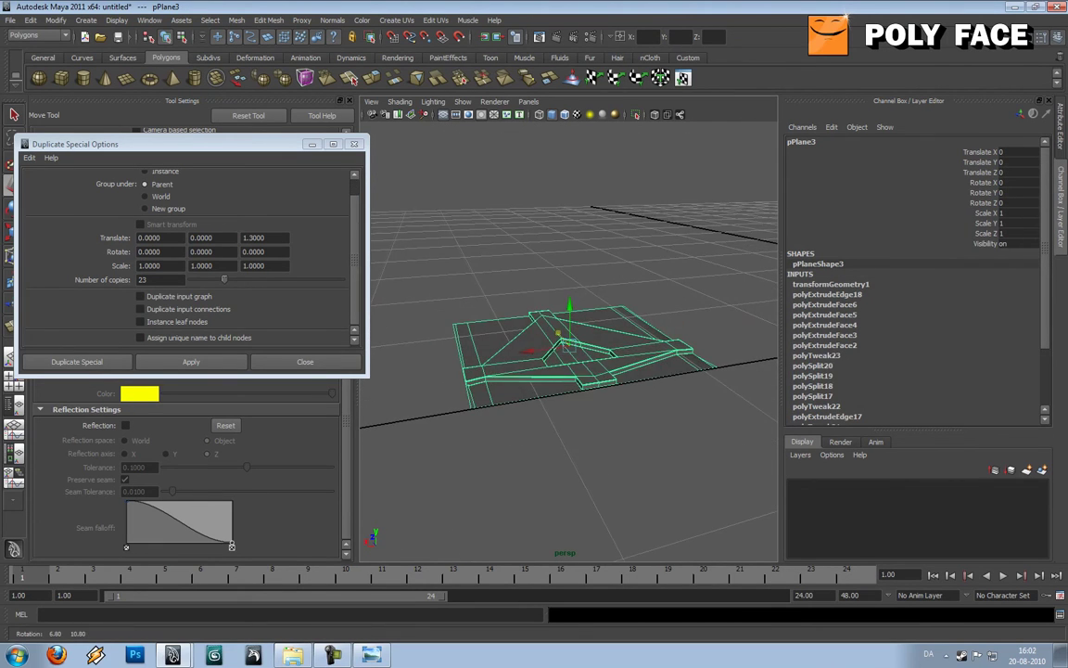
pyautogui.scroll(4, 567, 342)
pyautogui.keyDown('alt'); pyautogui.moveTo(568, 341); pyautogui.dragTo(533, 290, button='middle'); pyautogui.keyUp('alt')
pyautogui.scroll(5, 567, 330)
pyautogui.scroll(-3, 568, 330)
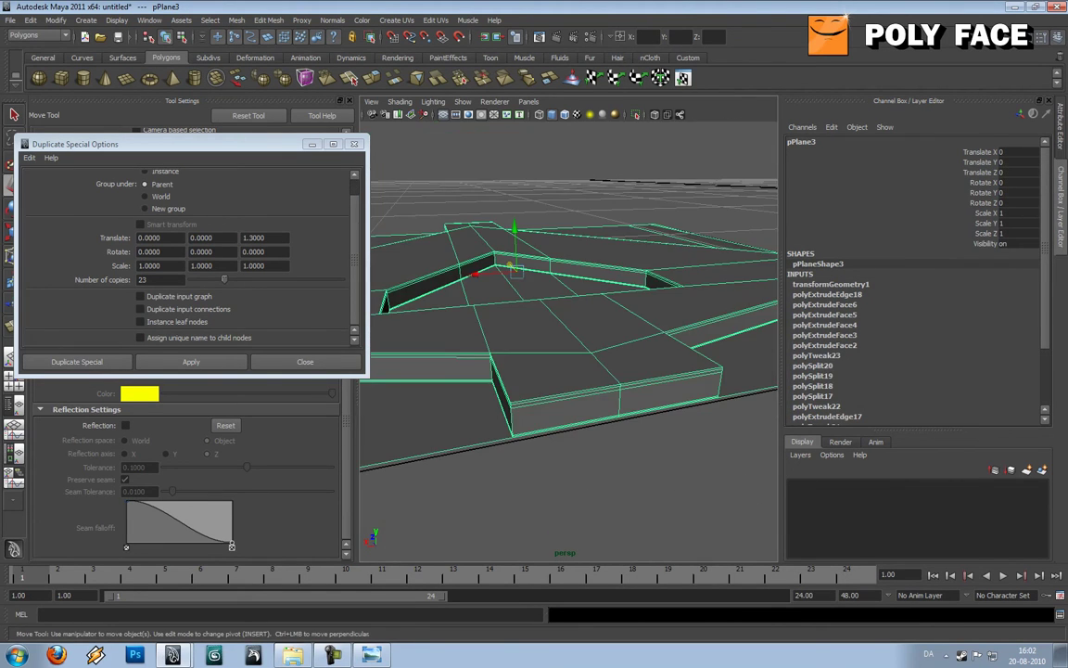
# Delete the vertical end faces, including the thin border strips, on one half of the raised block at the part's edge.
pyautogui.moveTo(601, 351); pyautogui.dragTo(605, 380, button='right')
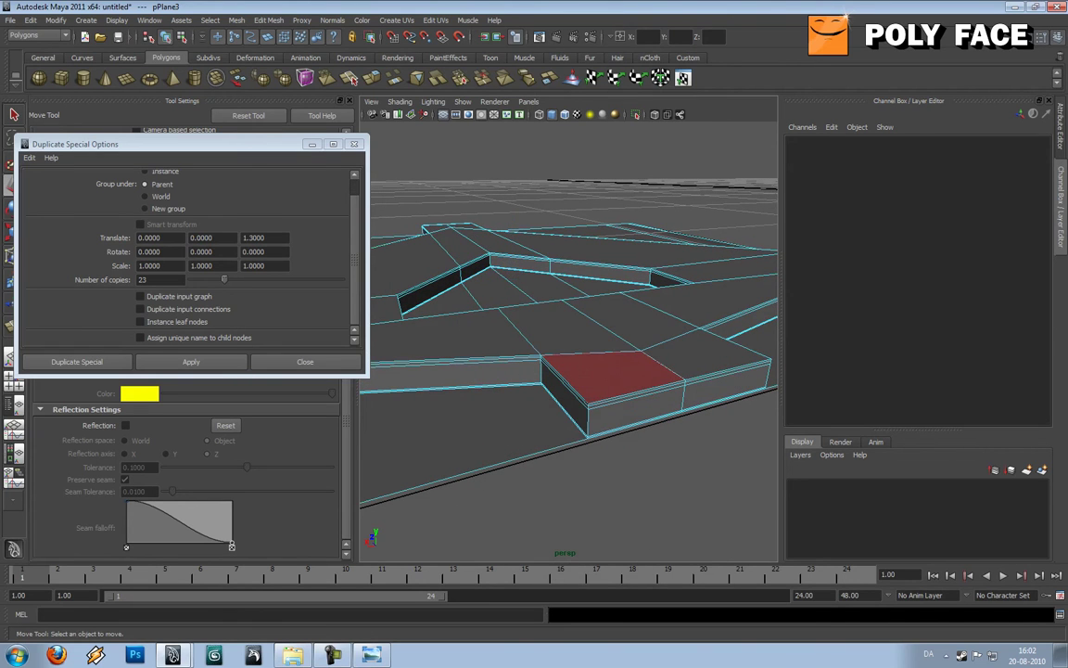
pyautogui.click(638, 392)
pyautogui.press('f')
pyautogui.keyDown('alt'); pyautogui.moveTo(638, 392); pyautogui.dragTo(725, 388); pyautogui.keyUp('alt')
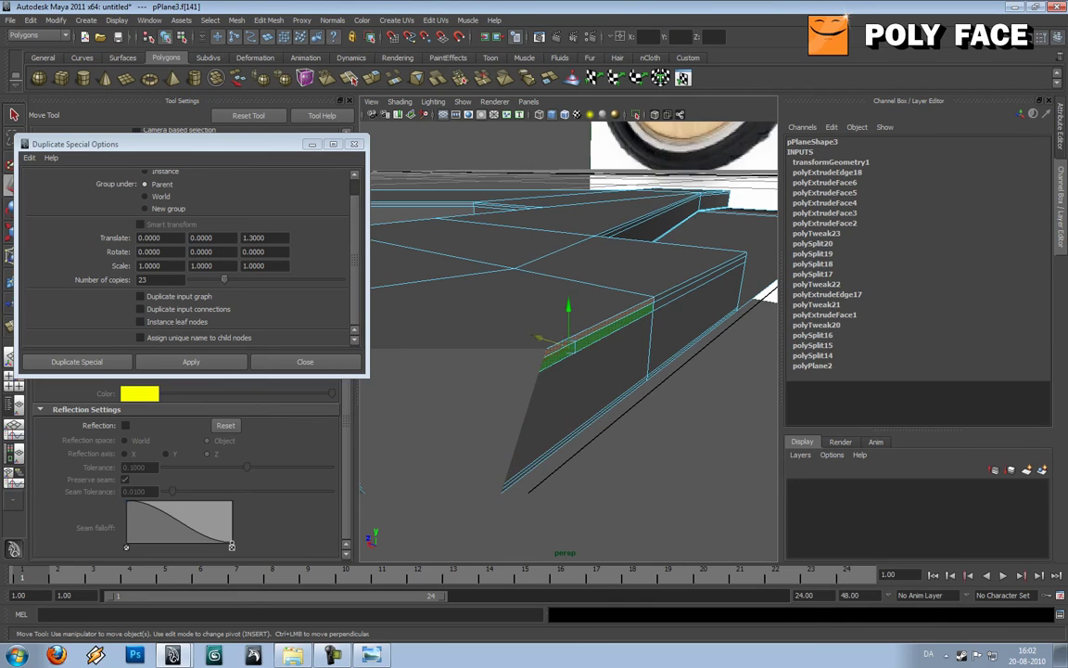
pyautogui.keyDown('shift'); pyautogui.click(589, 382); pyautogui.keyUp('shift')
pyautogui.keyDown('alt'); pyautogui.moveTo(589, 382); pyautogui.dragTo(451, 324); pyautogui.keyUp('alt')
pyautogui.keyDown('shift'); pyautogui.click(483, 462); pyautogui.keyUp('shift')
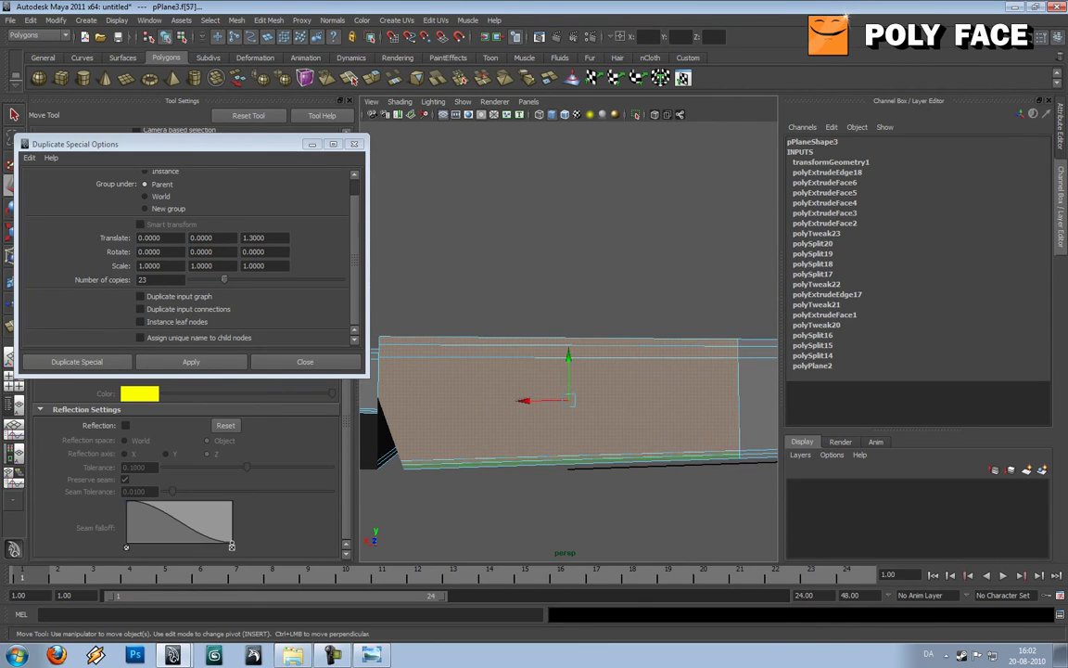
pyautogui.press('Delete')
pyautogui.scroll(-5, 547, 389)
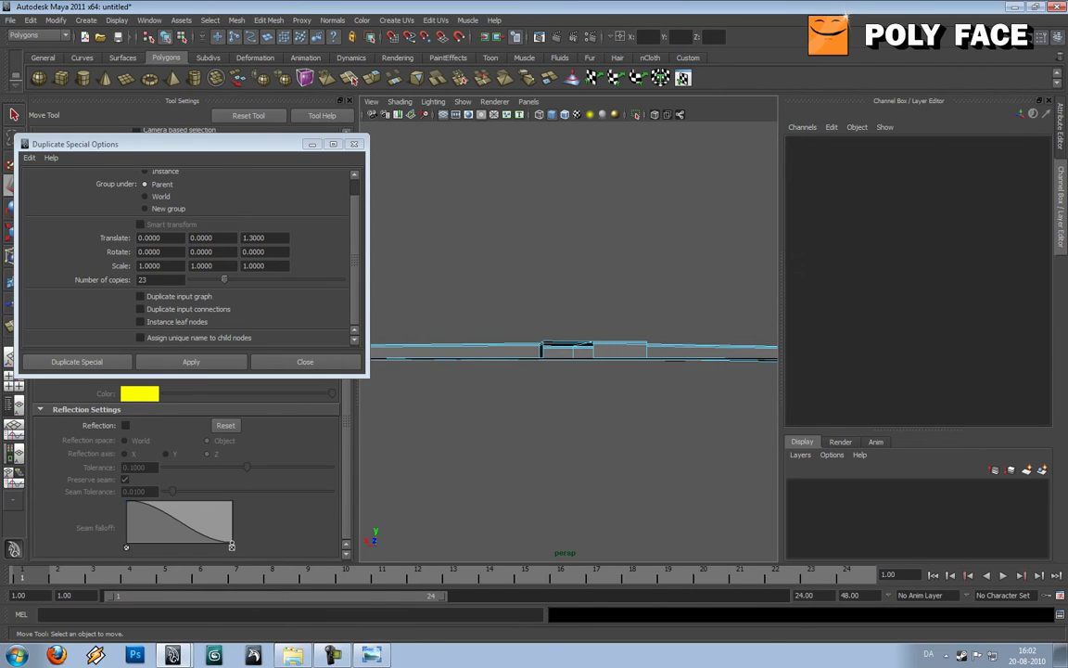
# Inspect the opened half of the raised block and the rest of the part from several angles in shaded display.
pyautogui.keyDown('alt'); pyautogui.moveTo(547, 390); pyautogui.dragTo(594, 447); pyautogui.keyUp('alt')
pyautogui.scroll(4, 568, 353)
pyautogui.scroll(-10, 569, 352)
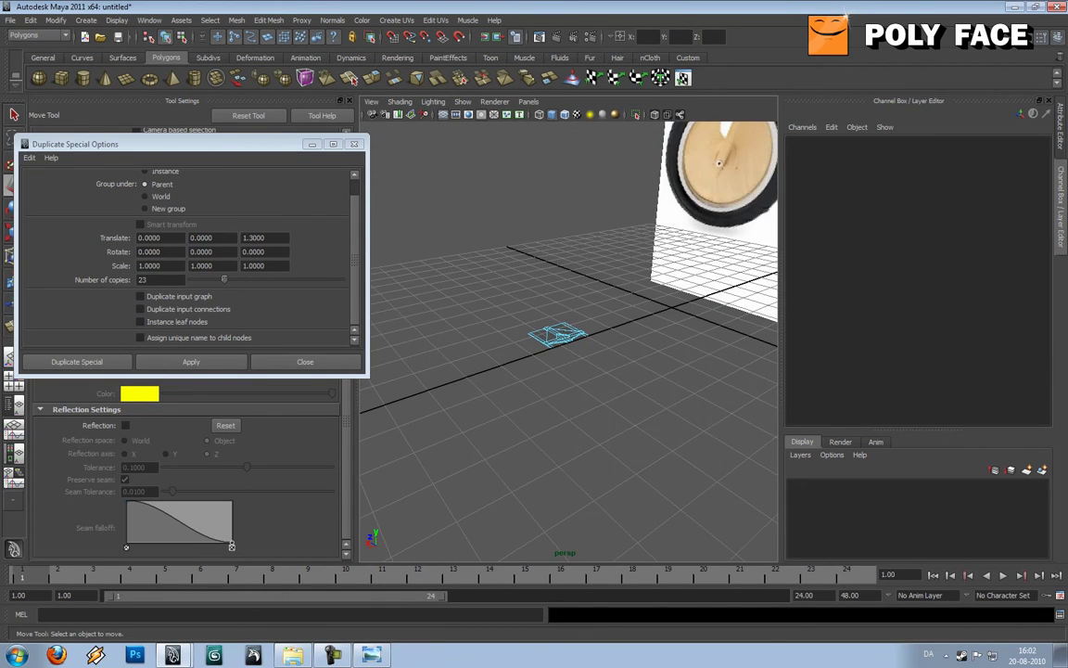
pyautogui.scroll(-5, 568, 353)
pyautogui.moveTo(569, 353)
pyautogui.keyDown('alt'); pyautogui.mouseDown()
pyautogui.moveTo(573, 380)
pyautogui.moveTo(566, 362)
pyautogui.mouseUp(); pyautogui.keyUp('alt')
pyautogui.scroll(4, 568, 371)
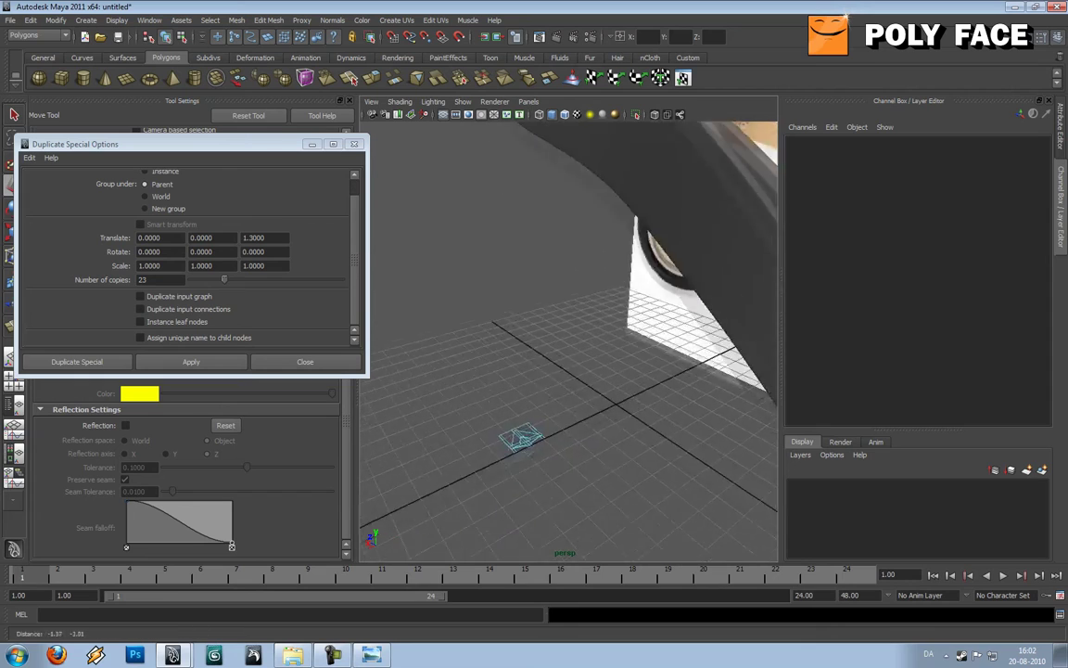
pyautogui.scroll(3, 568, 361)
pyautogui.moveTo(557, 399)
pyautogui.keyDown('alt'); pyautogui.mouseDown(button='middle')
pyautogui.moveTo(581, 323)
pyautogui.moveTo(557, 441)
pyautogui.mouseUp(button='middle'); pyautogui.keyUp('alt')
pyautogui.scroll(3, 569, 343)
pyautogui.press('5')
pyautogui.keyDown('alt'); pyautogui.moveTo(556, 441); pyautogui.dragTo(565, 371); pyautogui.keyUp('alt')
pyautogui.scroll(5, 565, 371)
pyautogui.scroll(4, 594, 399)
pyautogui.scroll(-2, 593, 399)
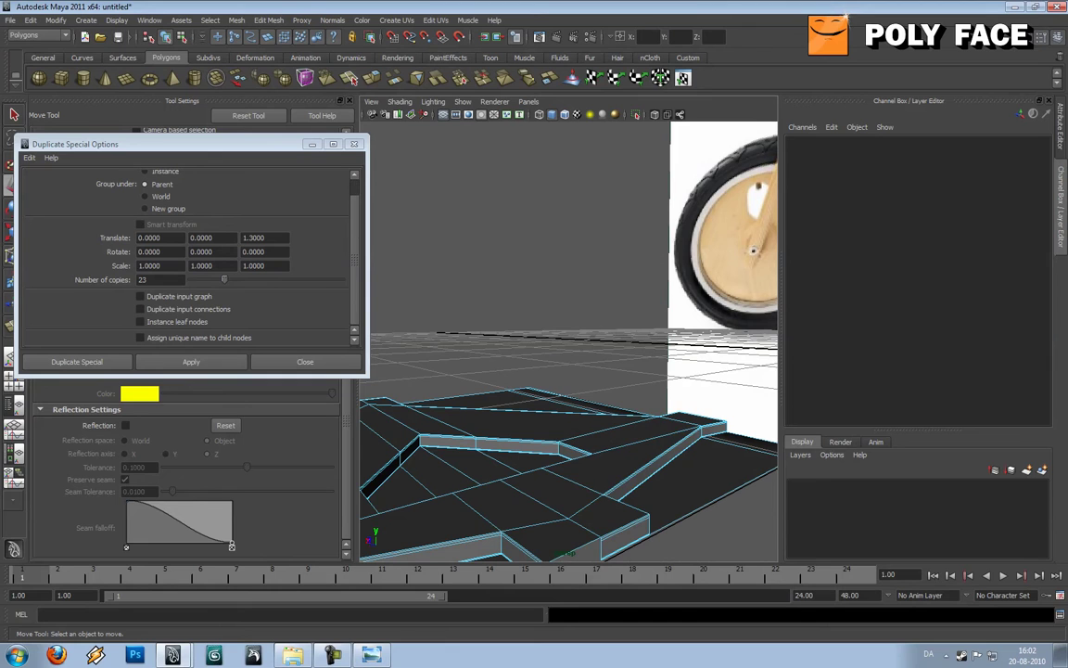
# Delete the end face and its thin border strips on the remaining half of the raised block.
pyautogui.moveTo(611, 423); pyautogui.dragTo(614, 454, button='right')
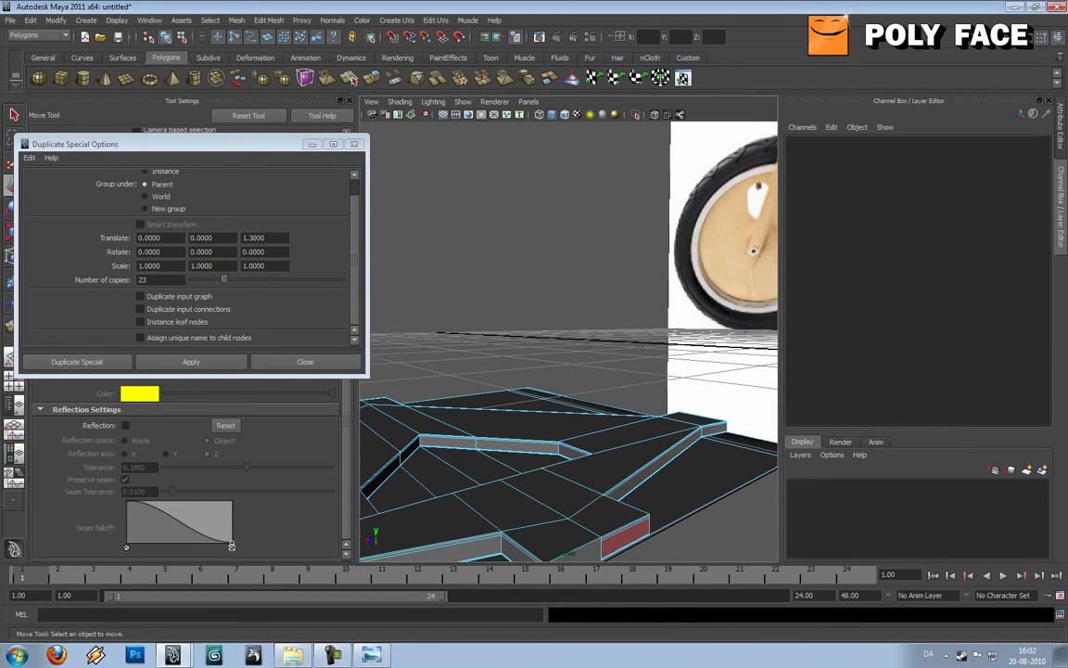
pyautogui.click(625, 536)
pyautogui.press('f')
pyautogui.keyDown('alt'); pyautogui.moveTo(625, 536); pyautogui.dragTo(551, 487); pyautogui.keyUp('alt')
pyautogui.scroll(-6, 551, 487)
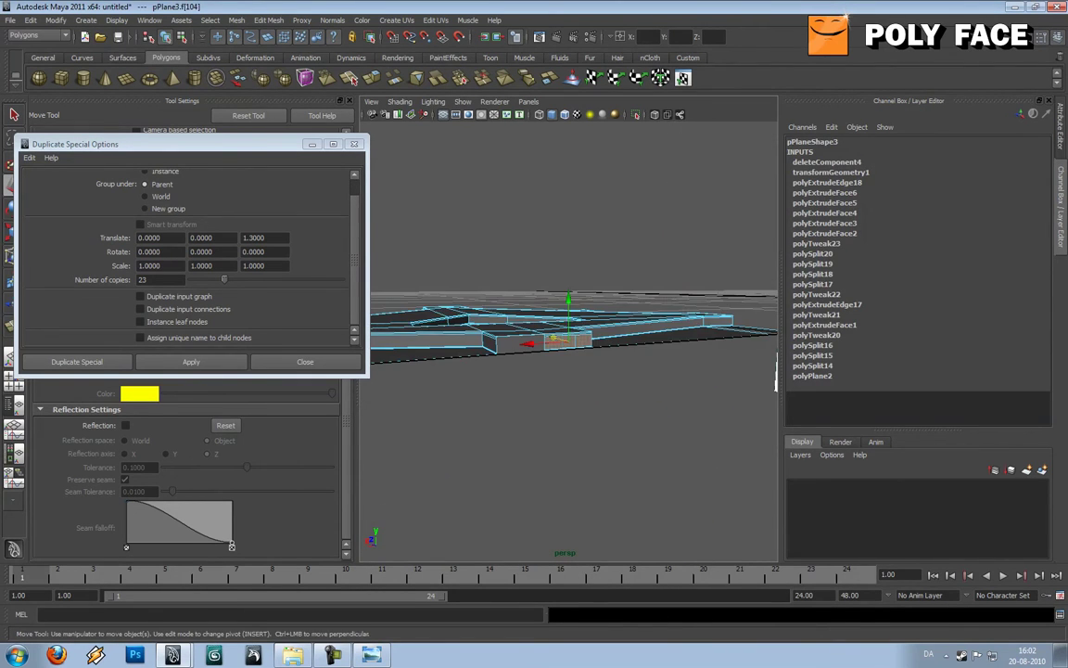
pyautogui.scroll(4, 561, 336)
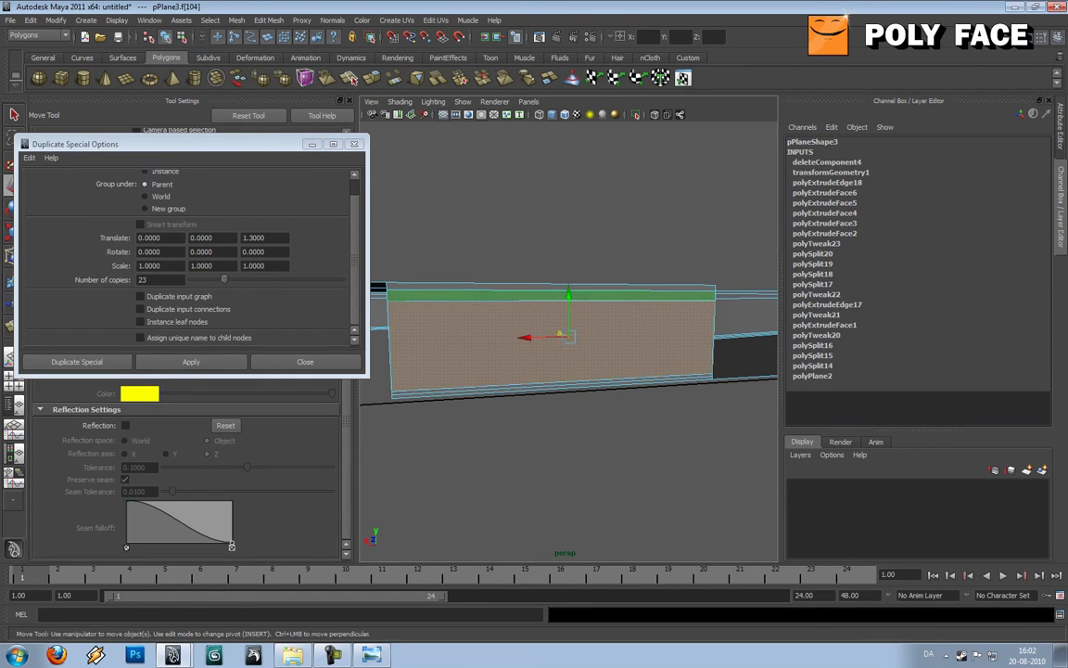
pyautogui.keyDown('shift'); pyautogui.click(547, 286); pyautogui.keyUp('shift')
pyautogui.click(560, 334)
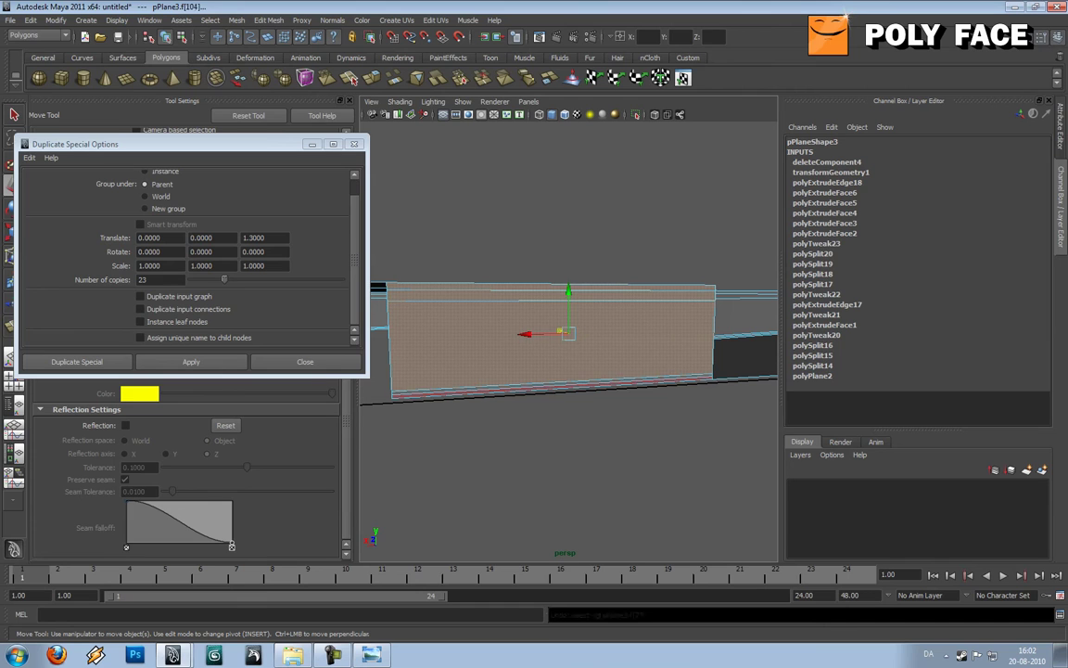
pyautogui.click(560, 334)
pyautogui.press('Delete')
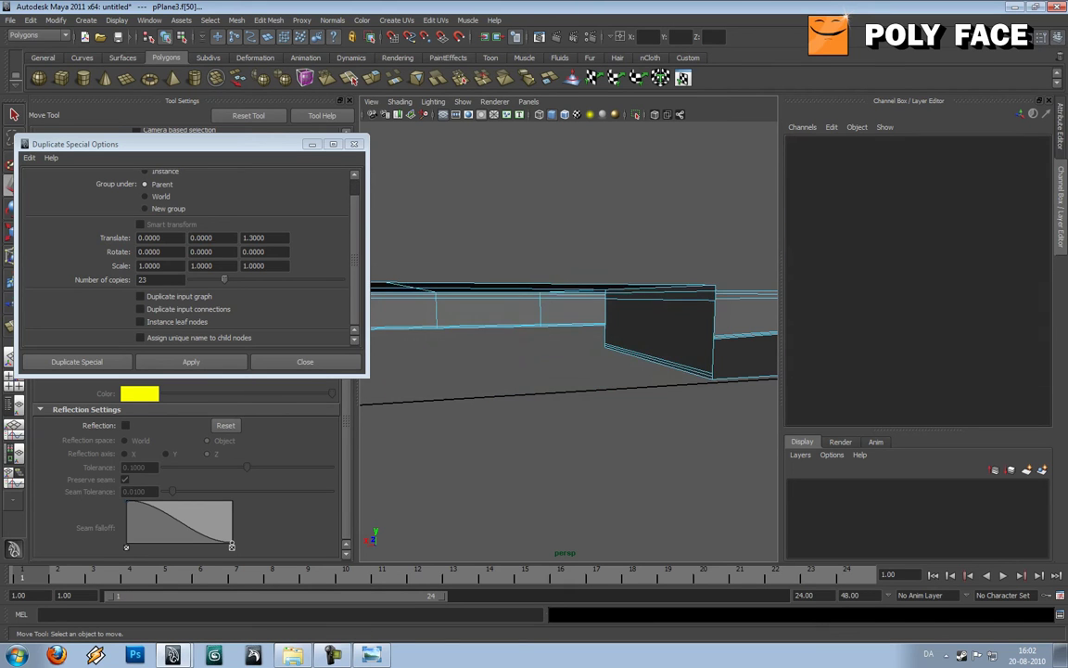
# Delete both halves of the raised block's end faces on the part's opposite side, including the thin bottom strips.
pyautogui.keyDown('alt'); pyautogui.moveTo(560, 334); pyautogui.dragTo(612, 417); pyautogui.keyUp('alt')
pyautogui.scroll(-5, 561, 334)
pyautogui.scroll(3, 560, 333)
pyautogui.keyDown('alt'); pyautogui.moveTo(501, 426); pyautogui.dragTo(666, 365); pyautogui.keyUp('alt')
pyautogui.click(572, 369)
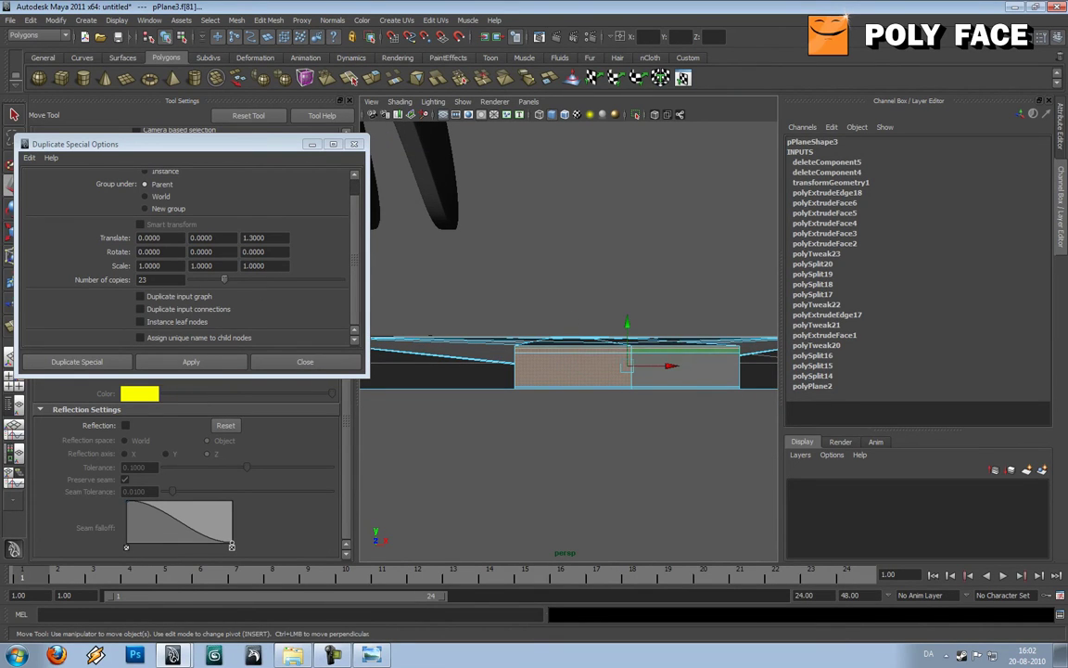
pyautogui.keyDown('shift'); pyautogui.click(684, 370); pyautogui.keyUp('shift')
pyautogui.keyDown('shift'); pyautogui.click(684, 370); pyautogui.keyUp('shift')
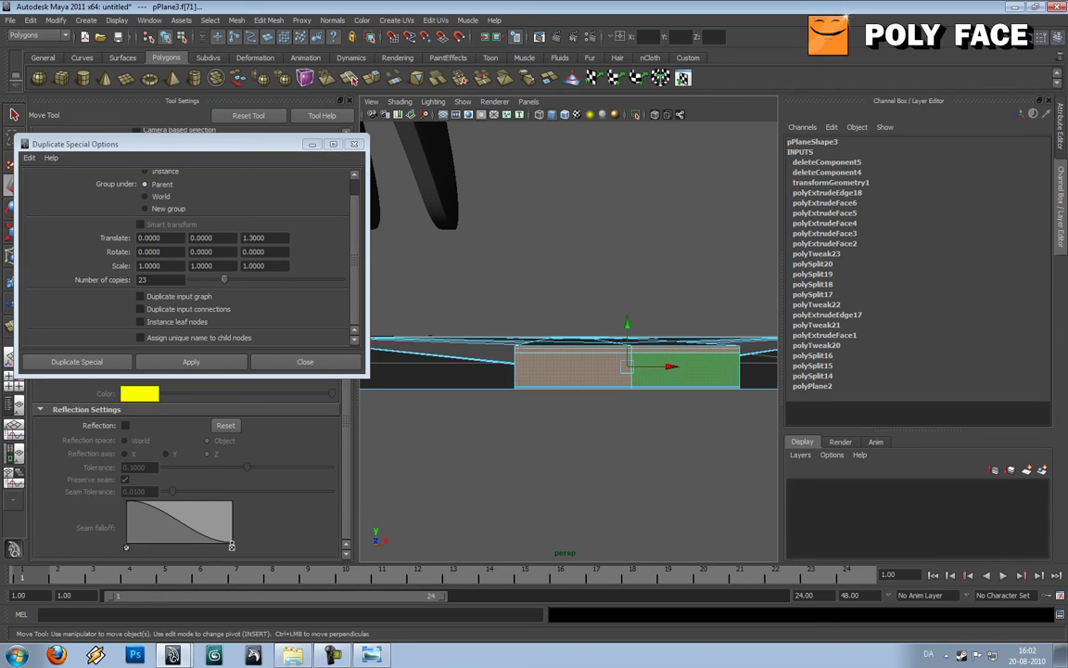
pyautogui.press('Delete')
pyautogui.click(628, 387)
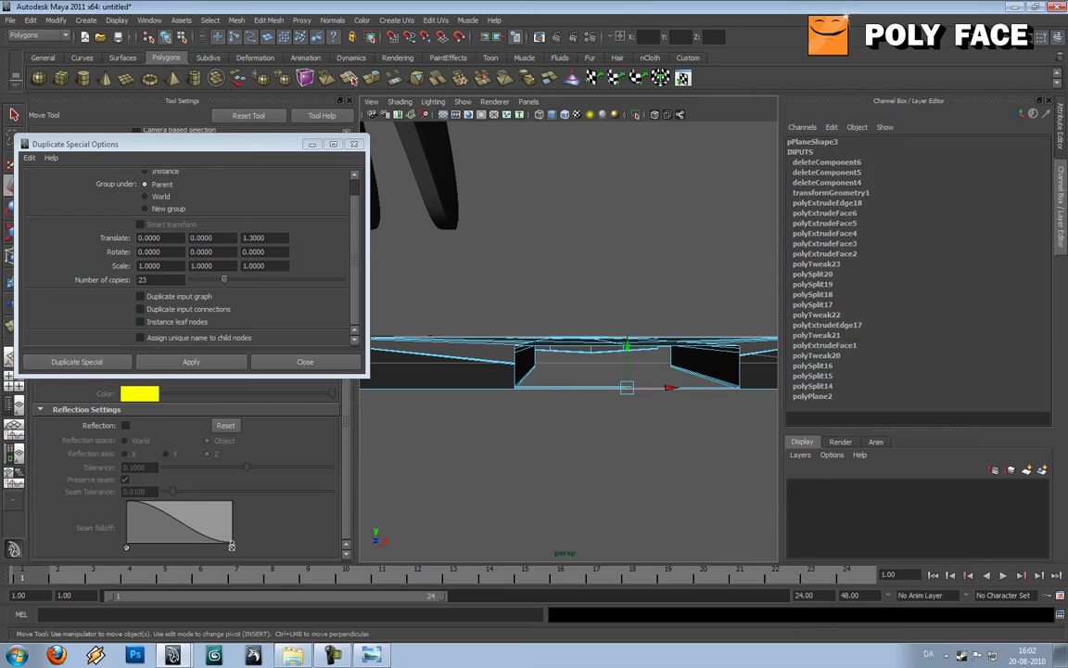
pyautogui.press('Delete')
# Return the part to object selection and preview it with smooth mesh display.
pyautogui.keyDown('alt'); pyautogui.moveTo(621, 375); pyautogui.dragTo(399, 491); pyautogui.keyUp('alt')
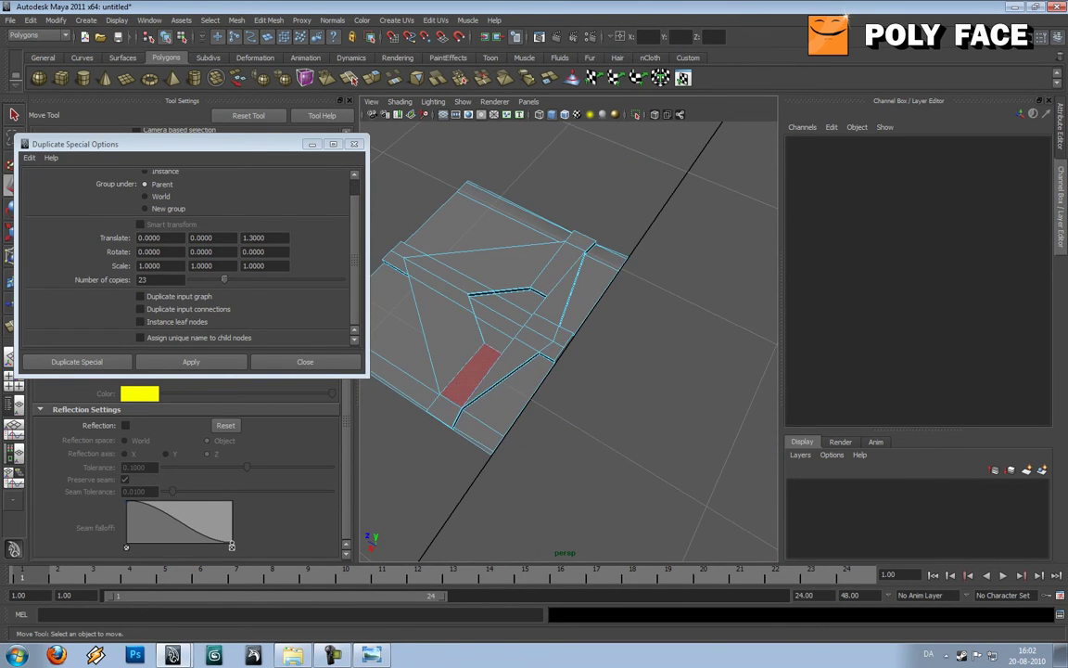
pyautogui.moveTo(461, 387); pyautogui.dragTo(499, 364, button='right')
pyautogui.click(482, 369)
pyautogui.click(456, 382)
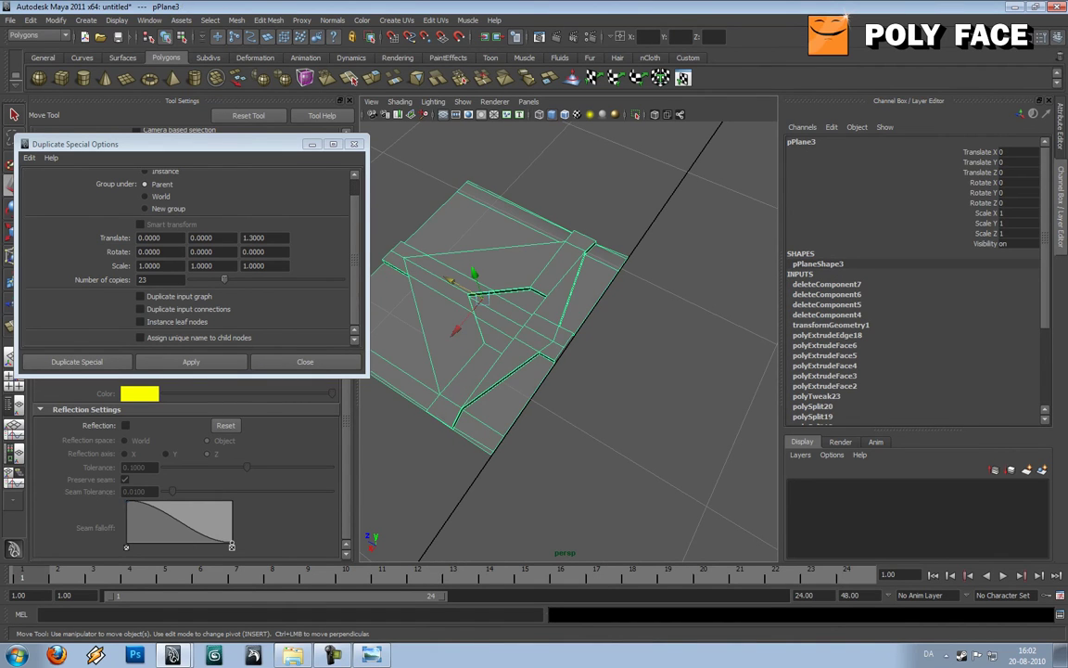
pyautogui.press('4')
pyautogui.press('5')
pyautogui.press('3')
pyautogui.click(565, 431)
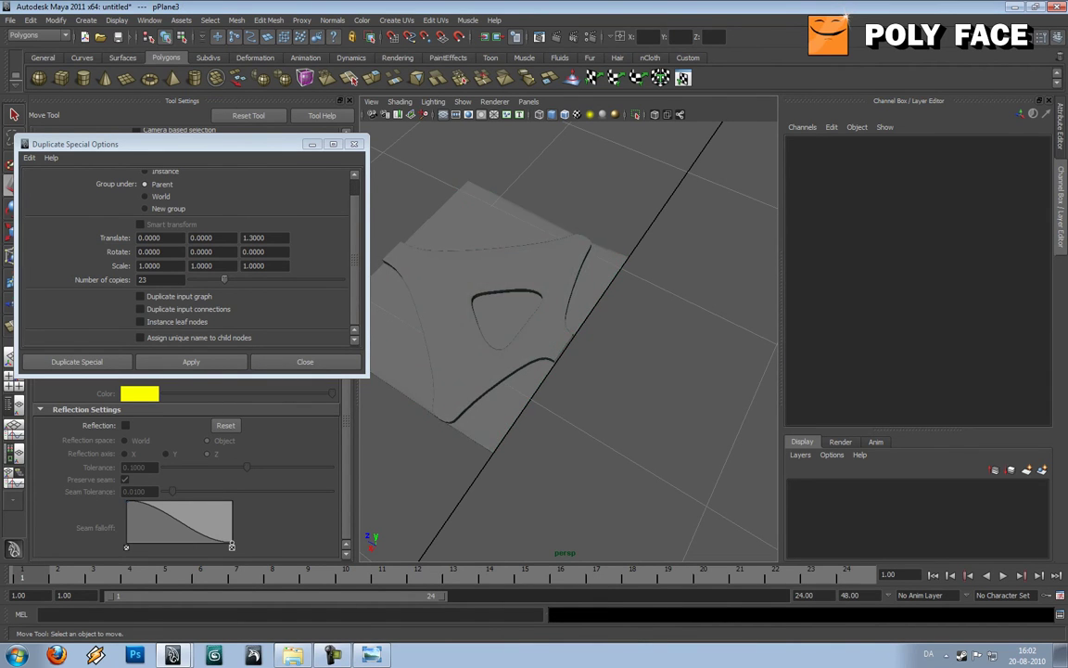
# Examine the smoothed part from another angle and switch it back to unsmoothed display.
pyautogui.scroll(-4, 566, 431)
pyautogui.moveTo(520, 436)
pyautogui.keyDown('alt'); pyautogui.mouseDown()
pyautogui.moveTo(594, 422)
pyautogui.moveTo(686, 371)
pyautogui.mouseUp(); pyautogui.keyUp('alt')
pyautogui.keyDown('alt'); pyautogui.moveTo(556, 417); pyautogui.dragTo(630, 418, button='right'); pyautogui.keyUp('alt')
pyautogui.keyDown('alt'); pyautogui.moveTo(594, 408); pyautogui.dragTo(565, 399); pyautogui.keyUp('alt')
pyautogui.click(547, 422)
pyautogui.press('1')
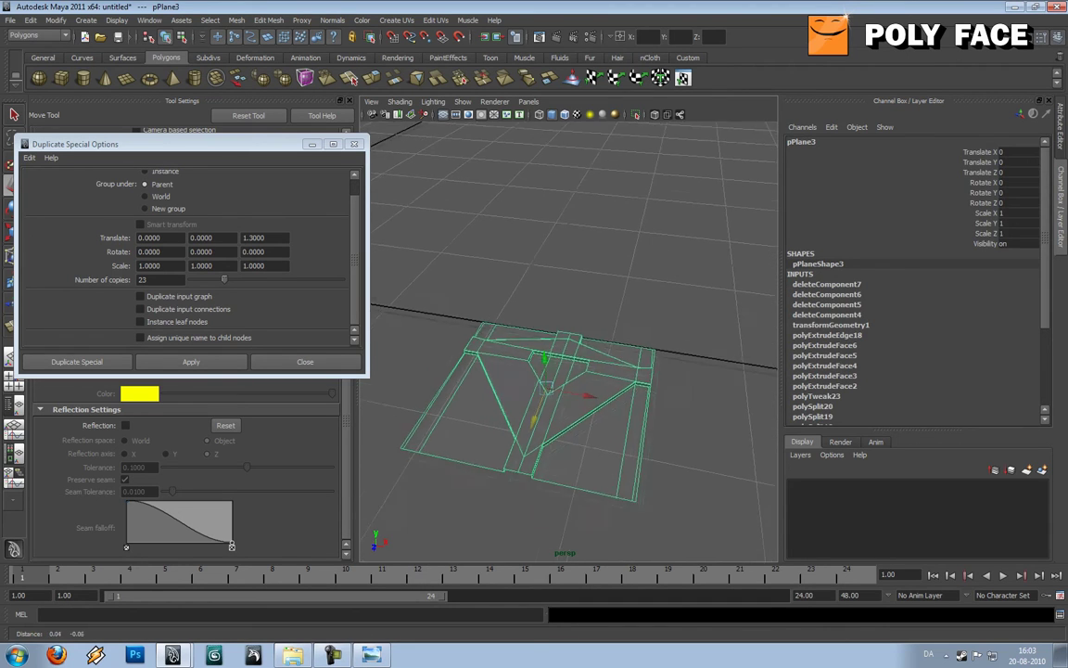
# Examine the opened block ends and outer border strips on all sides of the part.
pyautogui.keyDown('alt'); pyautogui.moveTo(556, 398); pyautogui.dragTo(668, 399, button='right'); pyautogui.keyUp('alt')
pyautogui.keyDown('alt'); pyautogui.moveTo(630, 427); pyautogui.dragTo(537, 278, button='middle'); pyautogui.keyUp('alt')
pyautogui.keyDown('alt'); pyautogui.moveTo(557, 353); pyautogui.dragTo(575, 339); pyautogui.keyUp('alt')
pyautogui.keyDown('alt'); pyautogui.moveTo(631, 361); pyautogui.dragTo(538, 357); pyautogui.keyUp('alt')
pyautogui.keyDown('alt'); pyautogui.moveTo(575, 325); pyautogui.dragTo(548, 389, button='middle'); pyautogui.keyUp('alt')
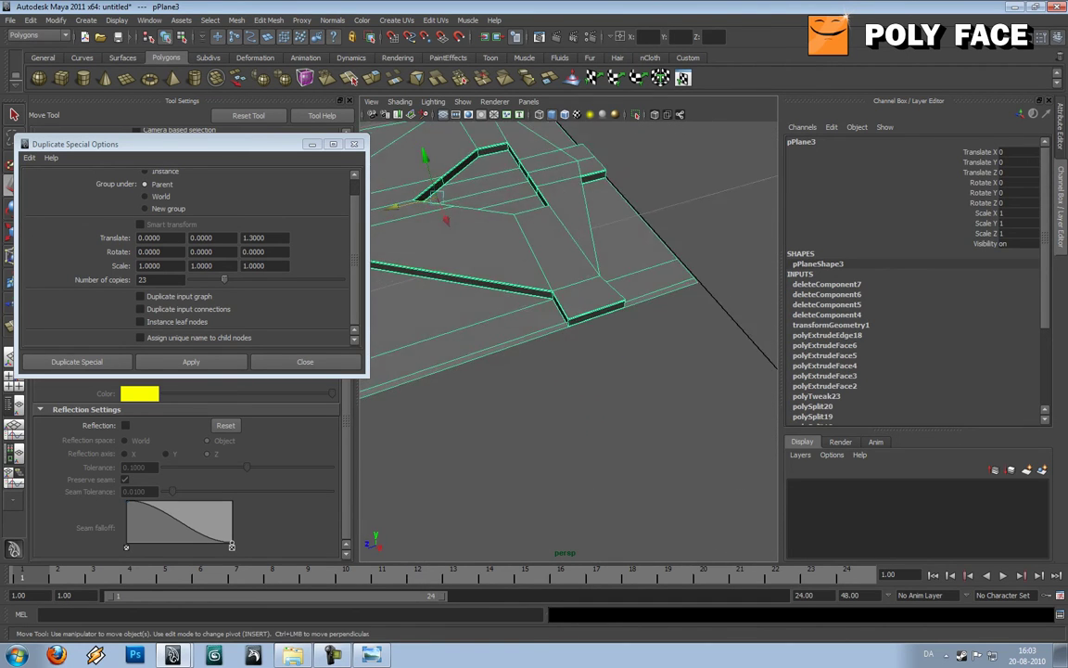
pyautogui.keyDown('alt'); pyautogui.moveTo(547, 380); pyautogui.dragTo(640, 380, button='right'); pyautogui.keyUp('alt')
pyautogui.keyDown('alt'); pyautogui.moveTo(594, 361); pyautogui.dragTo(612, 319); pyautogui.keyUp('alt')
pyautogui.keyDown('alt'); pyautogui.moveTo(612, 343); pyautogui.dragTo(548, 343, button='right'); pyautogui.keyUp('alt')
pyautogui.keyDown('alt'); pyautogui.moveTo(612, 344); pyautogui.dragTo(445, 329); pyautogui.keyUp('alt')
pyautogui.keyDown('alt'); pyautogui.moveTo(482, 343); pyautogui.dragTo(594, 348, button='right'); pyautogui.keyUp('alt')
pyautogui.keyDown('alt'); pyautogui.moveTo(593, 347); pyautogui.dragTo(556, 385); pyautogui.keyUp('alt')
pyautogui.keyDown('alt'); pyautogui.moveTo(593, 371); pyautogui.dragTo(519, 371, button='right'); pyautogui.keyUp('alt')
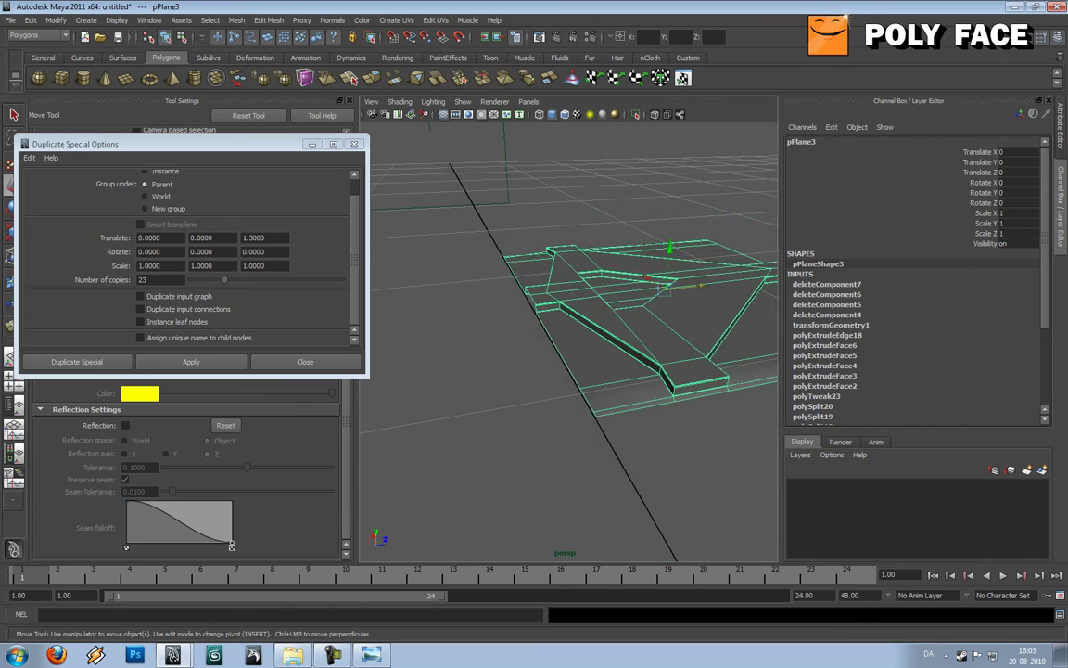
# Select the outer border edges along one long side of the part and move them slightly outward along X.
pyautogui.keyDown('alt'); pyautogui.moveTo(557, 362); pyautogui.dragTo(464, 376); pyautogui.keyUp('alt')
pyautogui.keyDown('alt'); pyautogui.moveTo(603, 352); pyautogui.dragTo(520, 357, button='middle'); pyautogui.keyUp('alt')
pyautogui.moveTo(554, 358); pyautogui.dragTo(553, 326, button='right')
pyautogui.click(608, 343)
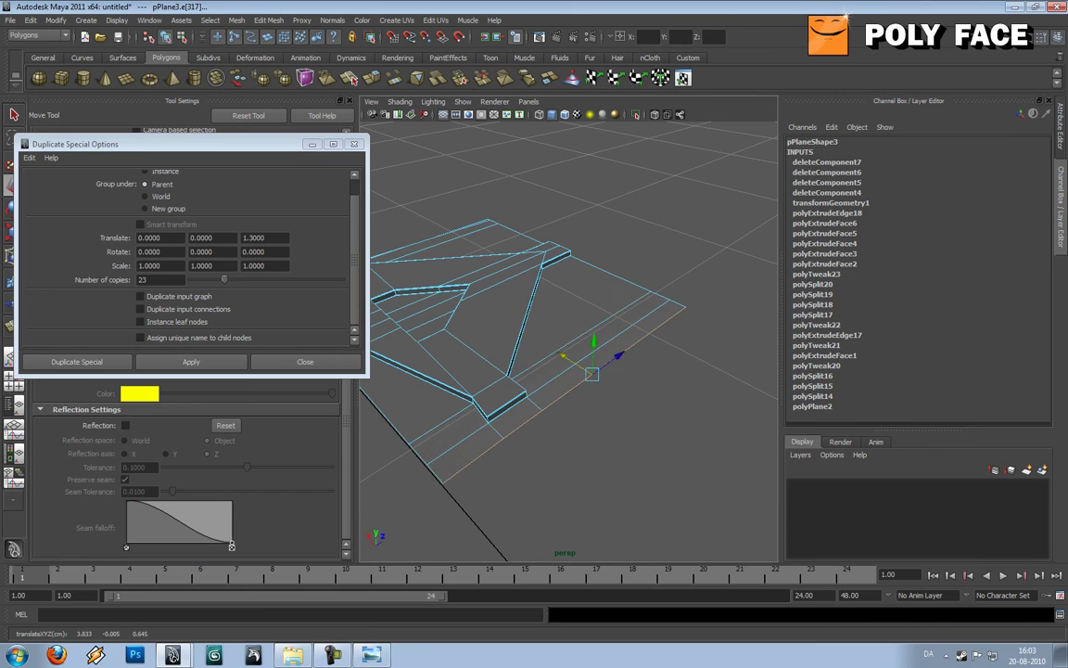
pyautogui.keyDown('alt'); pyautogui.moveTo(575, 389); pyautogui.dragTo(714, 381); pyautogui.keyUp('alt')
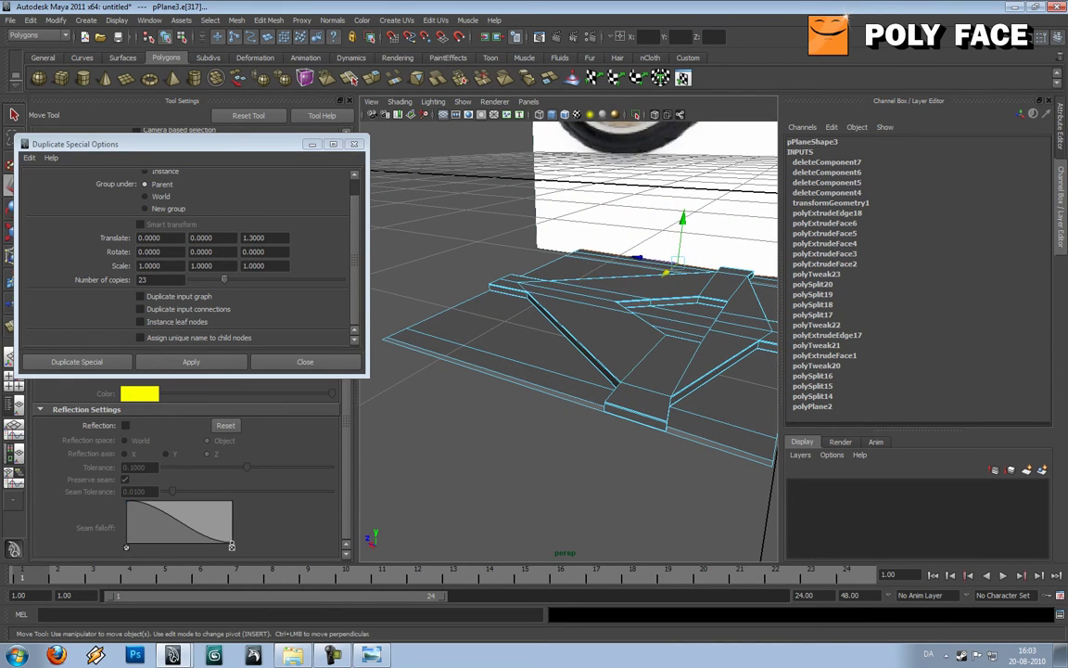
pyautogui.click(716, 448)
pyautogui.moveTo(707, 475); pyautogui.dragTo(698, 500)
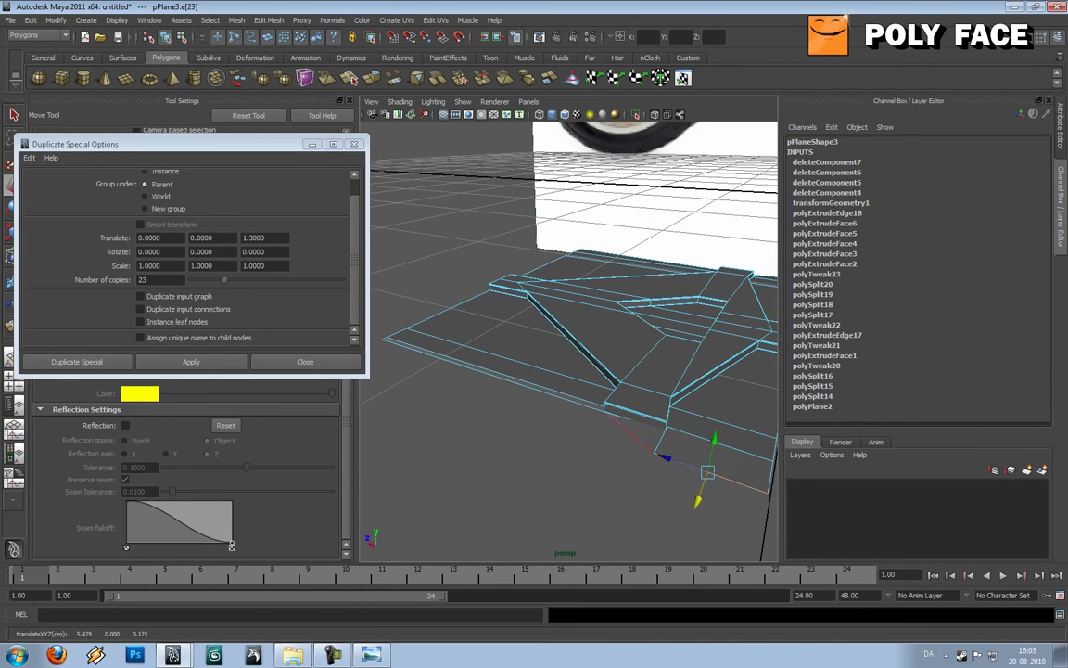
pyautogui.hotkey('ctrl', 'z')
# Select all outer border edges along the opposite long side and move them slightly outward along X.
pyautogui.keyDown('shift'); pyautogui.click(556, 393); pyautogui.keyUp('shift')
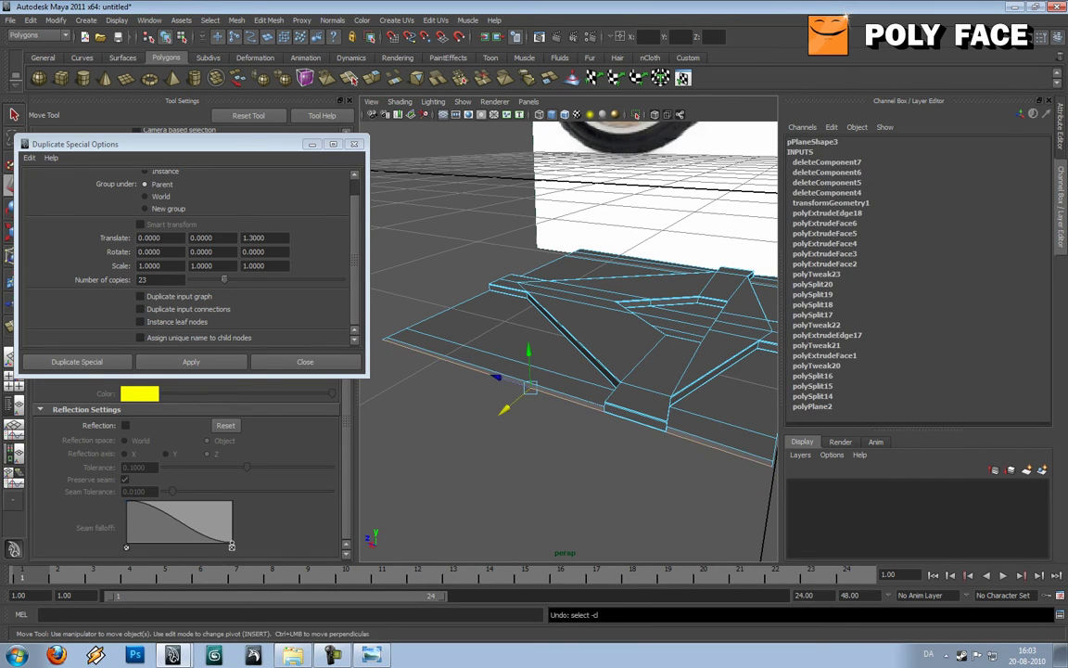
pyautogui.moveTo(506, 411); pyautogui.dragTo(427, 485)
pyautogui.scroll(-3, 460, 440)
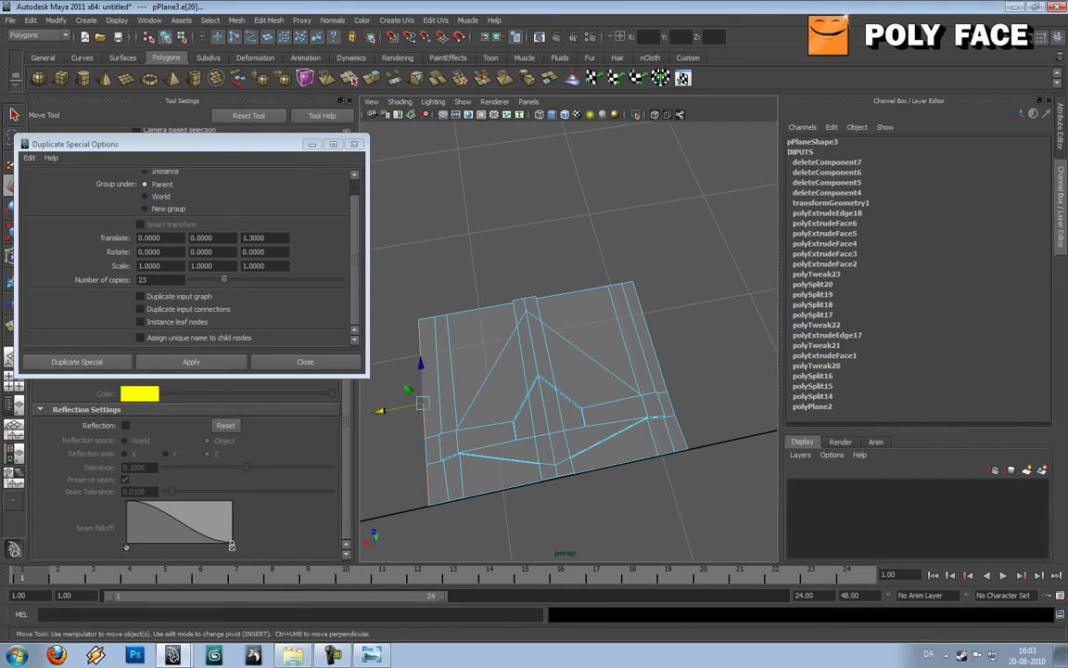
pyautogui.moveTo(381, 410); pyautogui.dragTo(515, 329)
# Leave edge editing and select the whole part in object mode.
pyautogui.scroll(5, 514, 329)
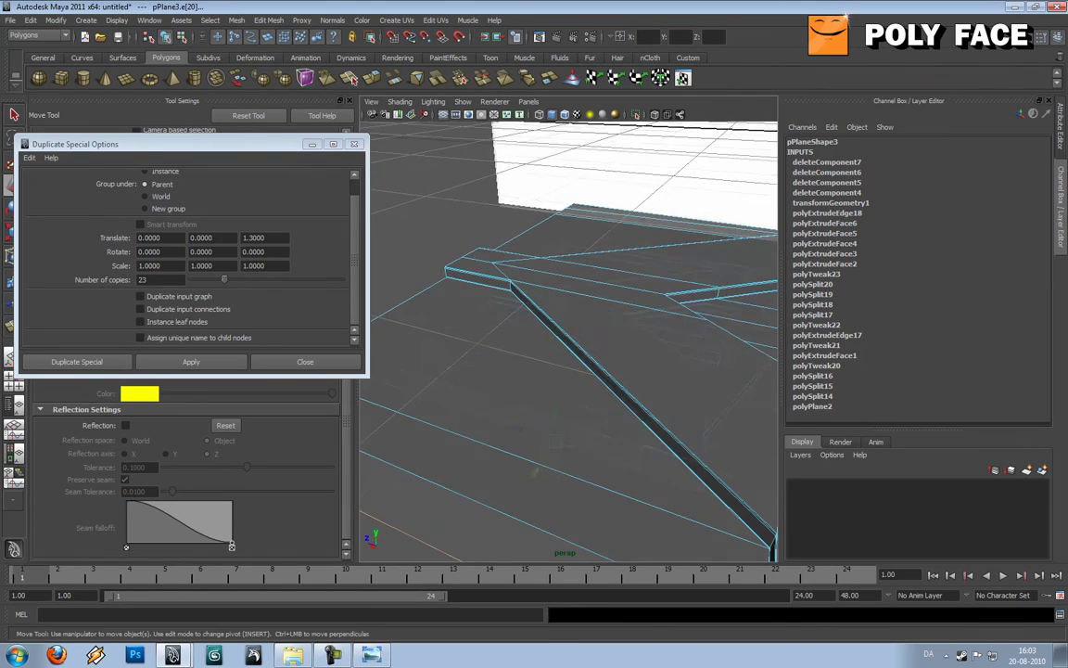
pyautogui.scroll(-4, 515, 329)
pyautogui.moveTo(584, 351); pyautogui.dragTo(634, 336, button='right')
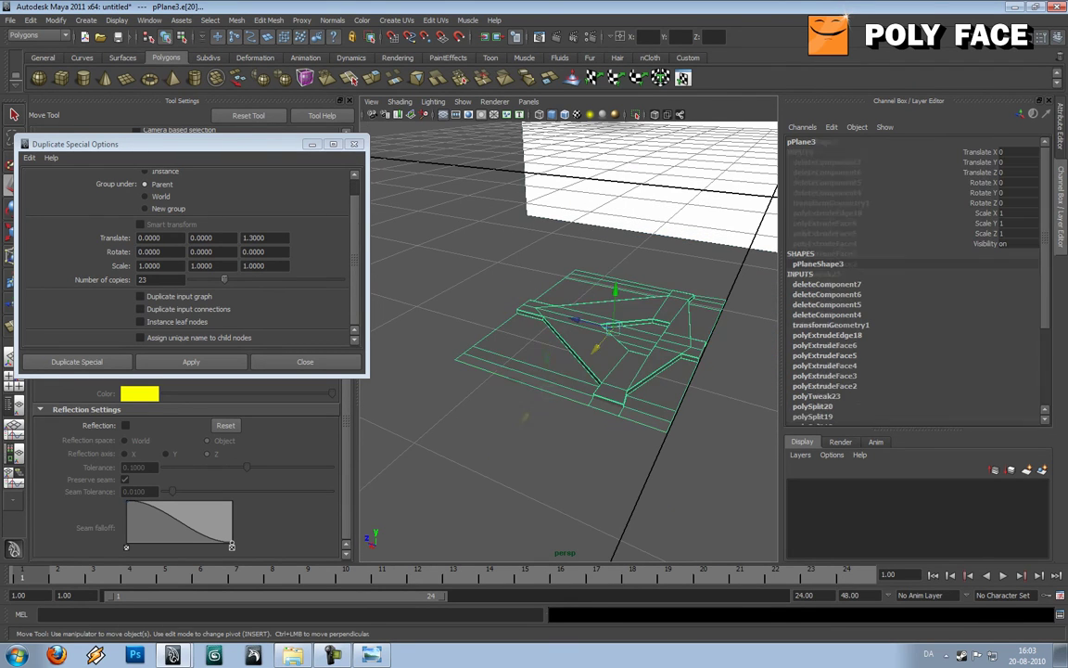
pyautogui.keyDown('alt'); pyautogui.moveTo(634, 336); pyautogui.dragTo(627, 389); pyautogui.keyUp('alt')
pyautogui.scroll(-5, 627, 390)
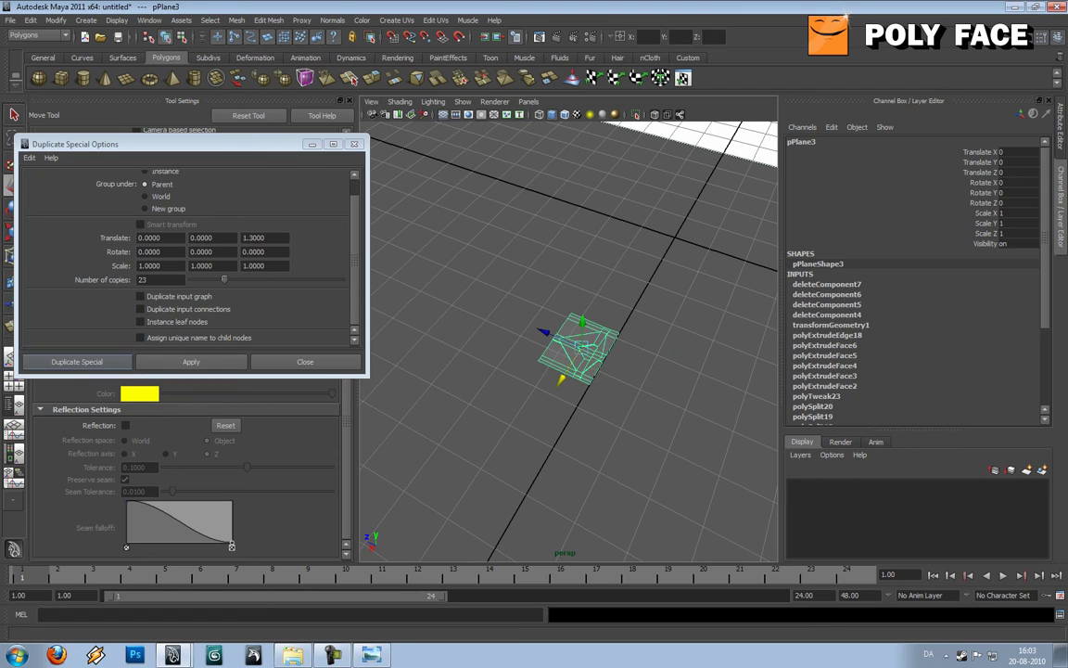
# Duplicate the patterned part into a row of 23 copies, each offset 1.3 along Z.
pyautogui.click(191, 361)
pyautogui.scroll(-4, 520, 343)
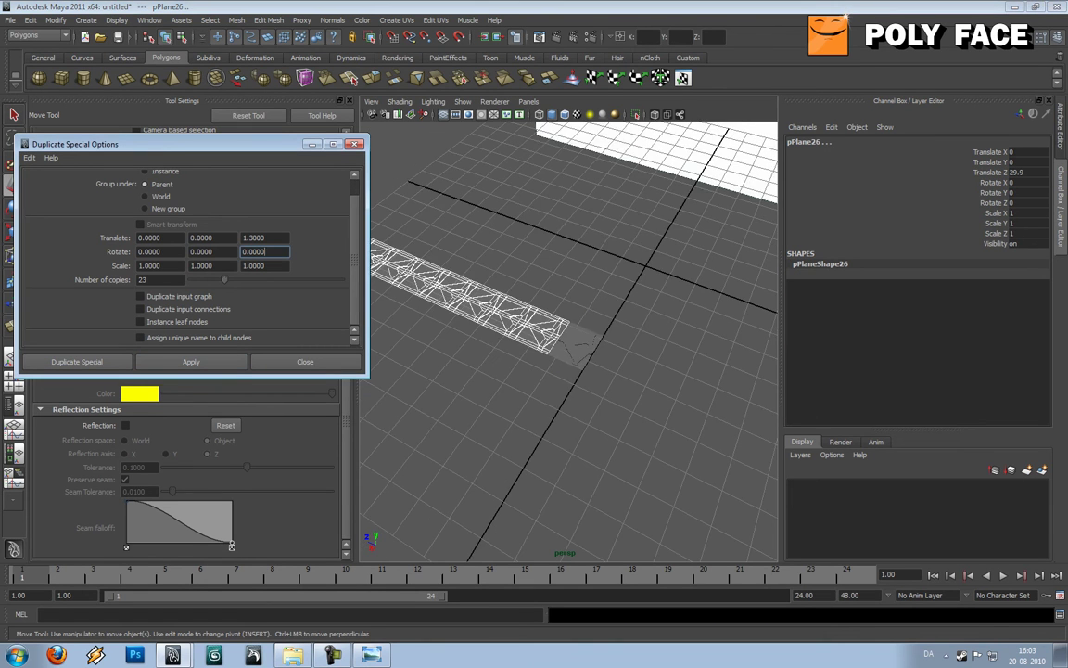
pyautogui.keyDown('alt'); pyautogui.moveTo(519, 343); pyautogui.dragTo(584, 380); pyautogui.keyUp('alt')
pyautogui.scroll(-6, 567, 343)
pyautogui.keyDown('alt'); pyautogui.moveTo(547, 352); pyautogui.dragTo(631, 346, button='middle'); pyautogui.keyUp('alt')
pyautogui.scroll(2, 631, 347)
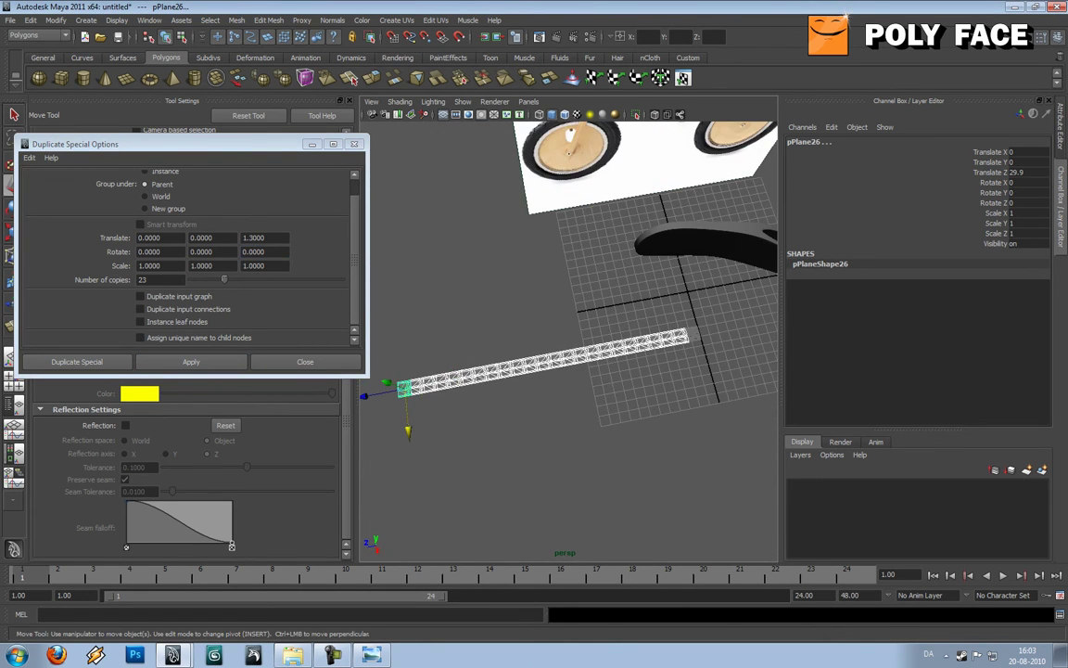
# Preview the whole row smoothed and examine the tread pattern and the seams between tiles along its length.
pyautogui.press('3')
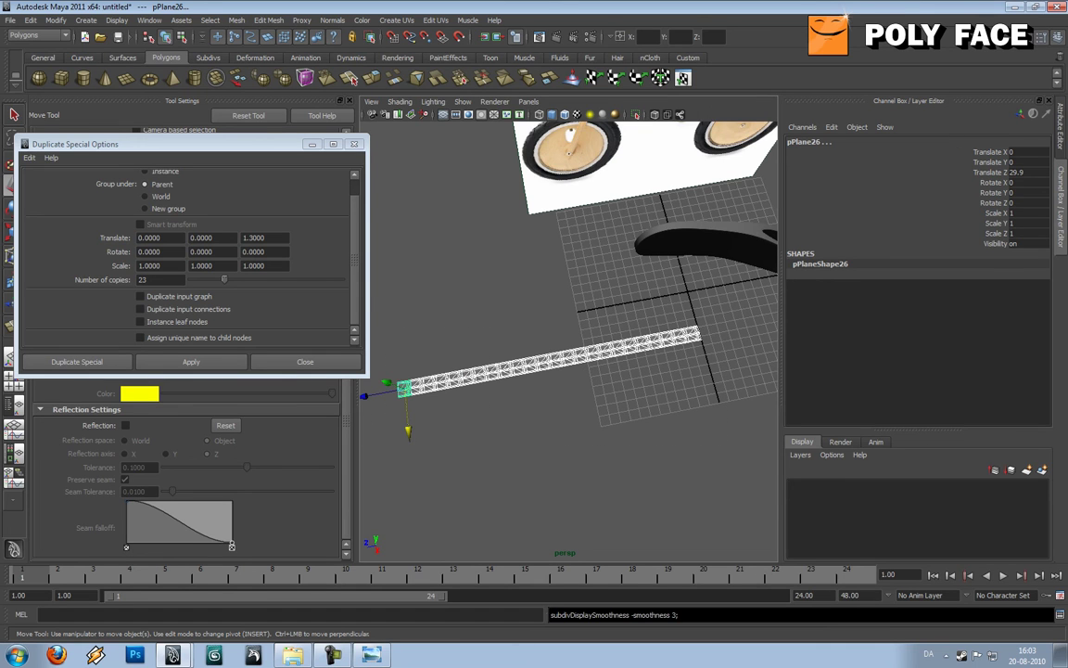
pyautogui.click(519, 445)
pyautogui.keyDown('alt'); pyautogui.moveTo(547, 390); pyautogui.dragTo(524, 422); pyautogui.keyUp('alt')
pyautogui.scroll(8, 567, 343)
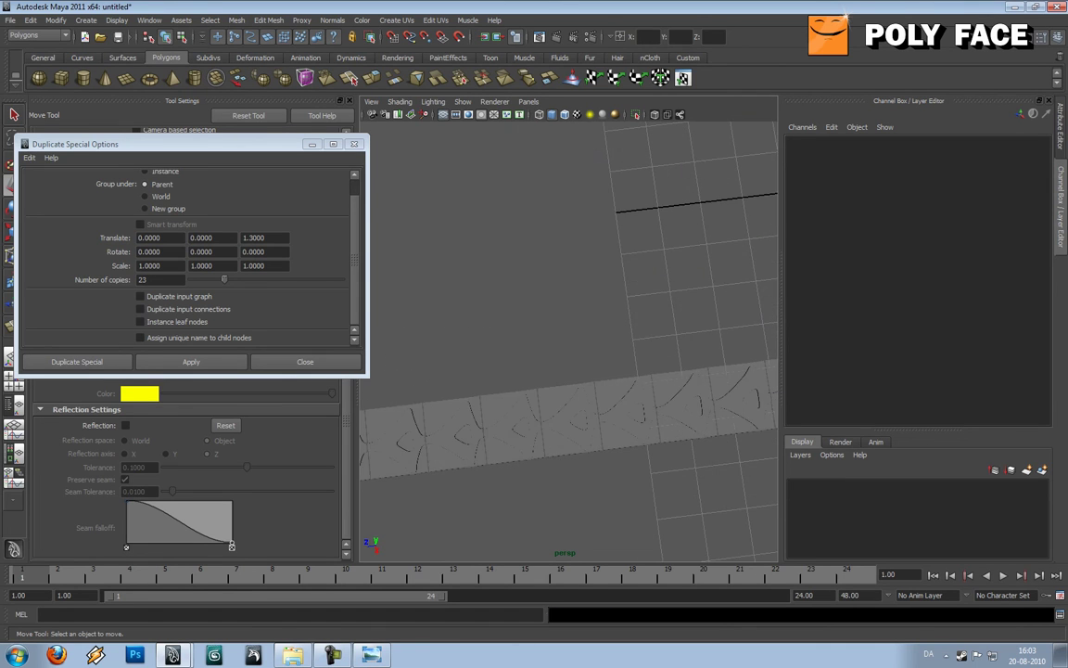
pyautogui.keyDown('alt'); pyautogui.moveTo(520, 399); pyautogui.dragTo(738, 356, button='middle'); pyautogui.keyUp('alt')
pyautogui.scroll(-6, 568, 343)
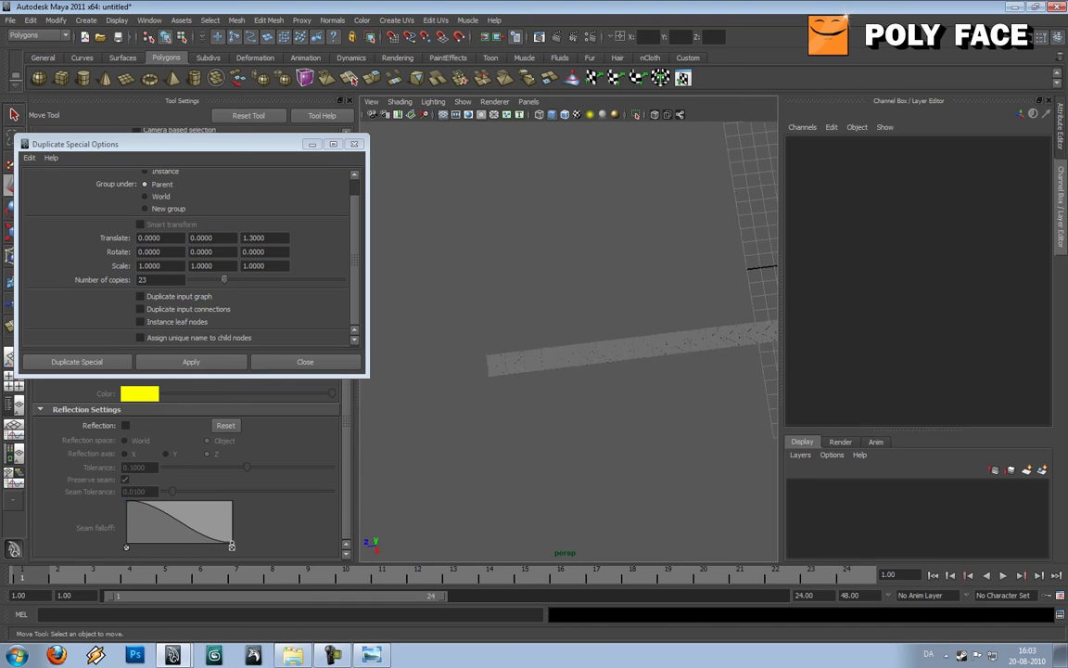
pyautogui.keyDown('alt'); pyautogui.moveTo(658, 324); pyautogui.dragTo(471, 368, button='middle'); pyautogui.keyUp('alt')
pyautogui.scroll(8, 568, 343)
pyautogui.scroll(2, 567, 341)
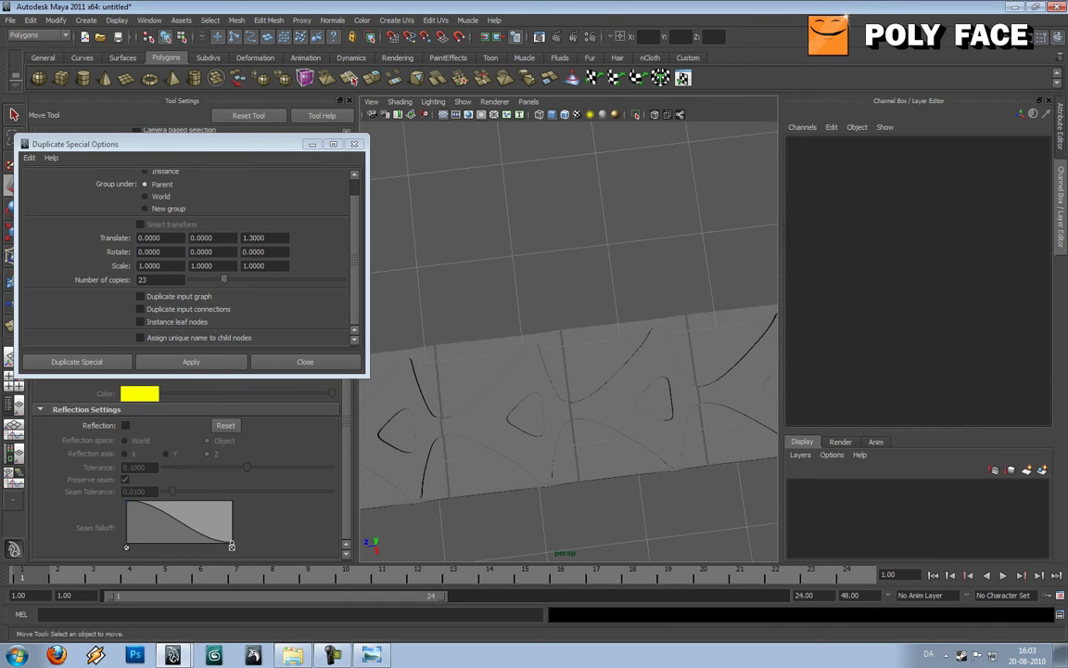
pyautogui.scroll(-10, 567, 341)
pyautogui.scroll(2, 567, 341)
pyautogui.scroll(-3, 568, 341)
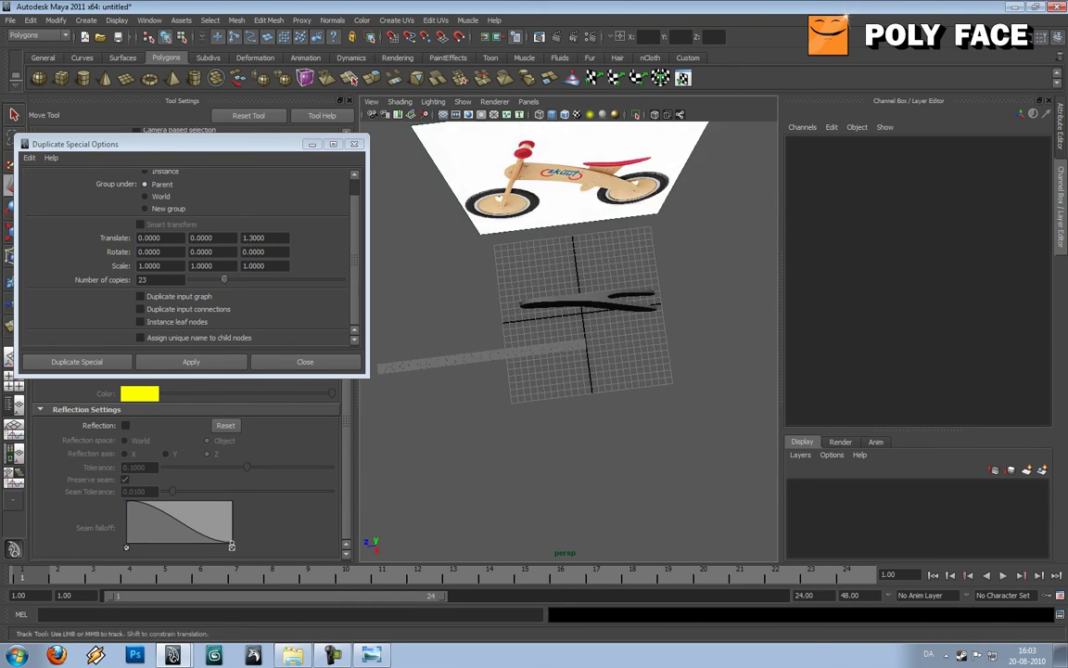
pyautogui.keyDown('alt'); pyautogui.moveTo(501, 362); pyautogui.dragTo(682, 356, button='middle'); pyautogui.keyUp('alt')
pyautogui.scroll(8, 568, 341)
pyautogui.keyDown('alt'); pyautogui.moveTo(501, 399); pyautogui.dragTo(753, 303, button='middle'); pyautogui.keyUp('alt')
pyautogui.scroll(3, 567, 341)
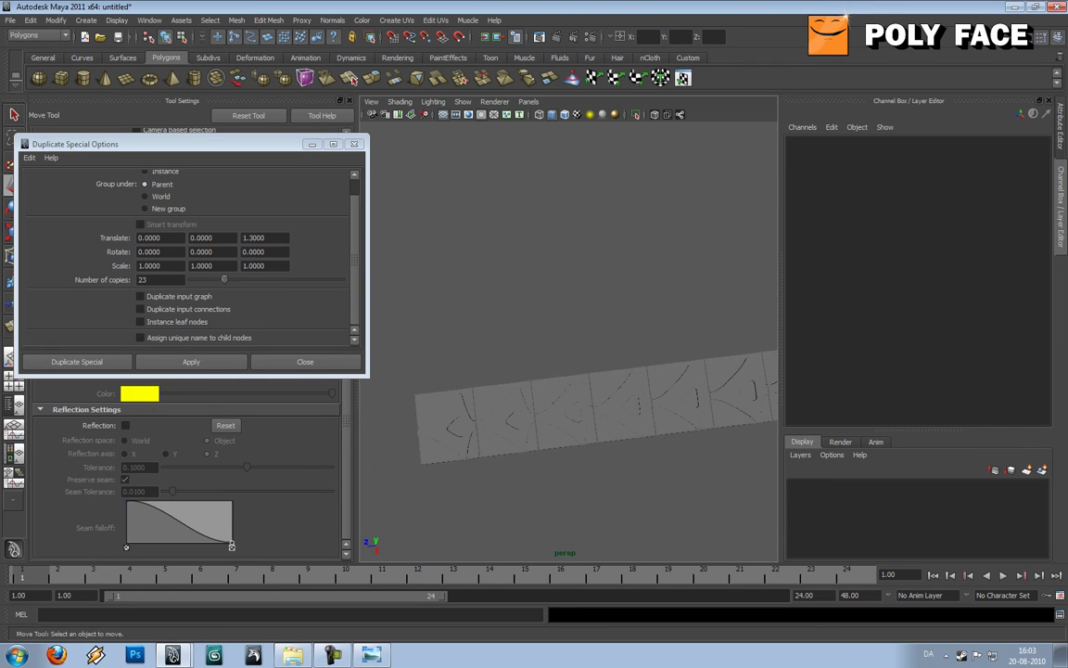
pyautogui.scroll(-6, 568, 341)
pyautogui.keyDown('alt'); pyautogui.moveTo(686, 324); pyautogui.dragTo(366, 375, button='middle'); pyautogui.keyUp('alt')
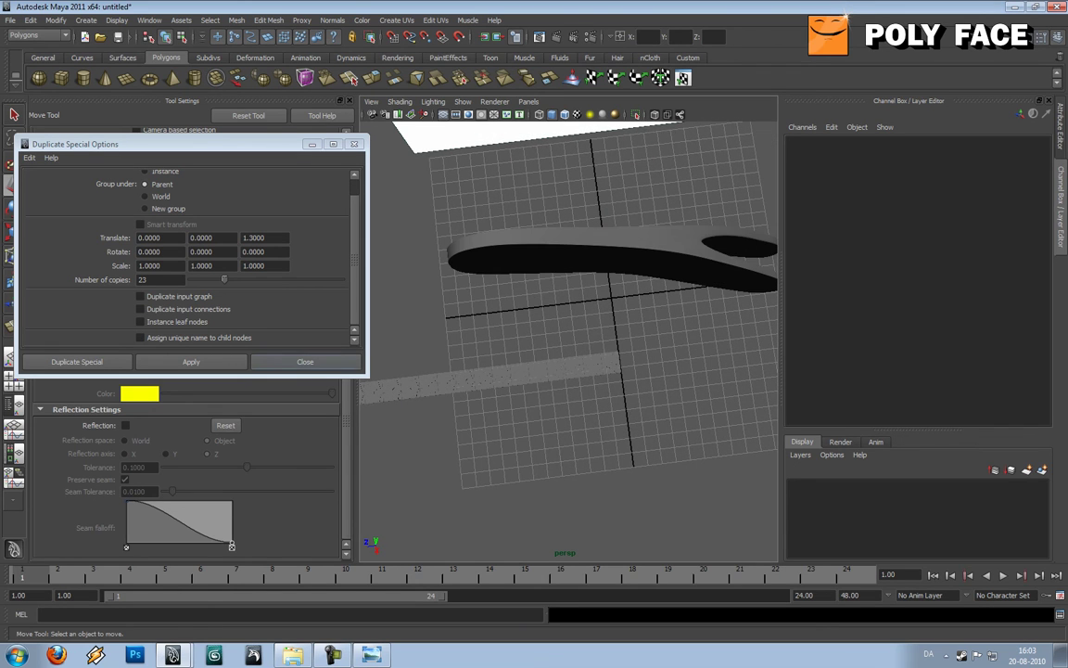
# Close the Duplicate Special options and the tool settings to enlarge the perspective view.
pyautogui.click(305, 361)
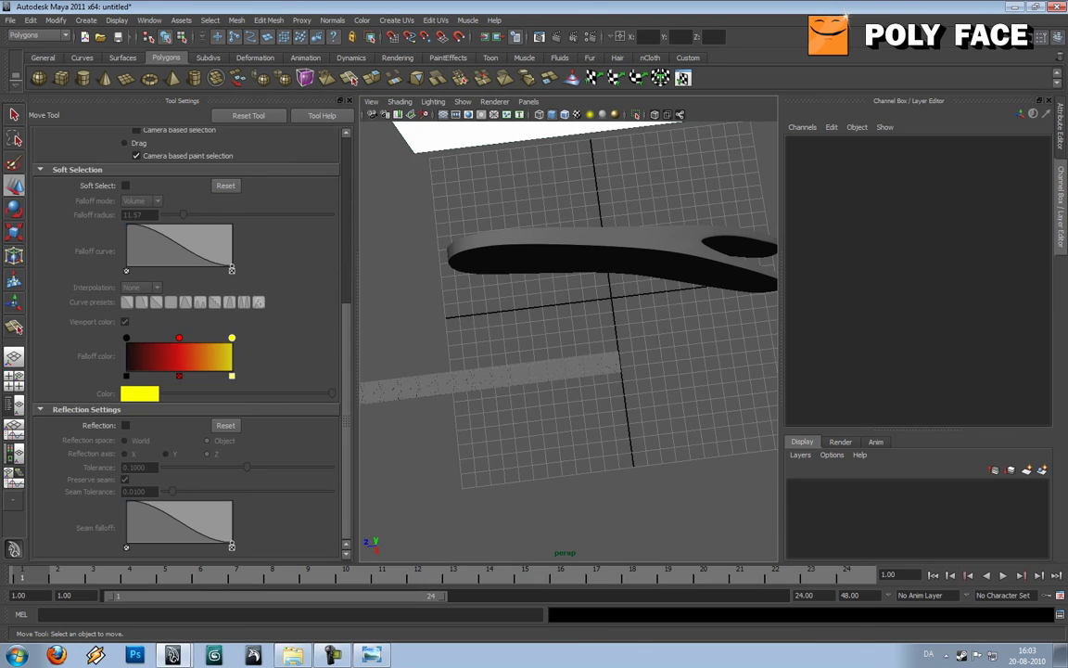
pyautogui.click(349, 100)
pyautogui.scroll(3, 403, 341)
pyautogui.scroll(-10, 404, 341)
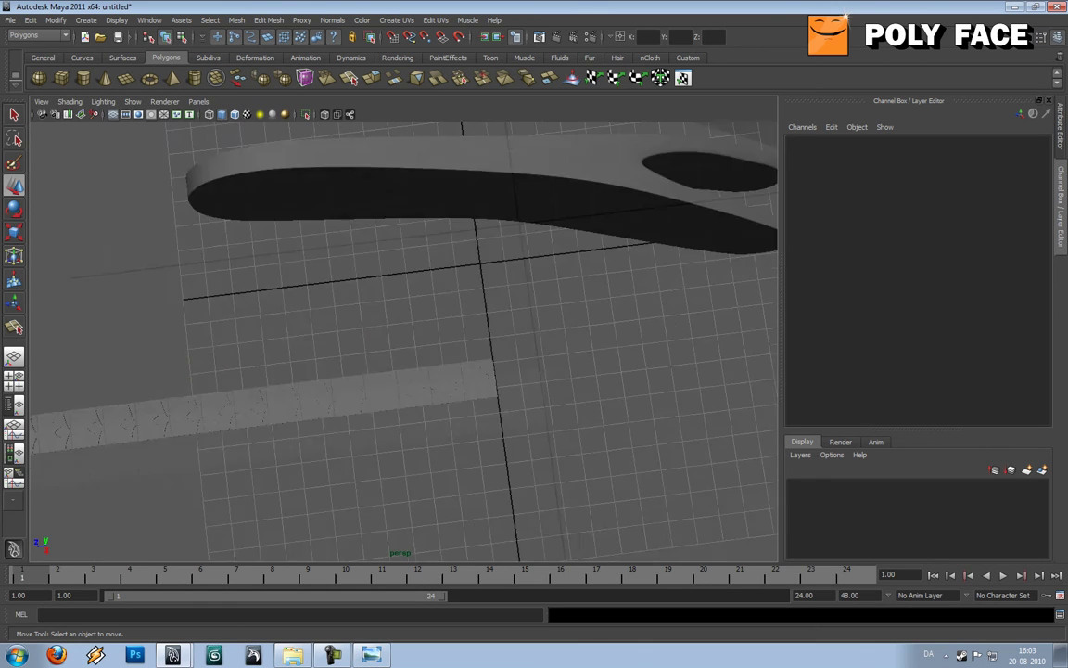
# Select every tile in the row, turn off the smooth mesh preview for all of them, and clear the selection.
pyautogui.moveTo(466, 416); pyautogui.dragTo(206, 362)
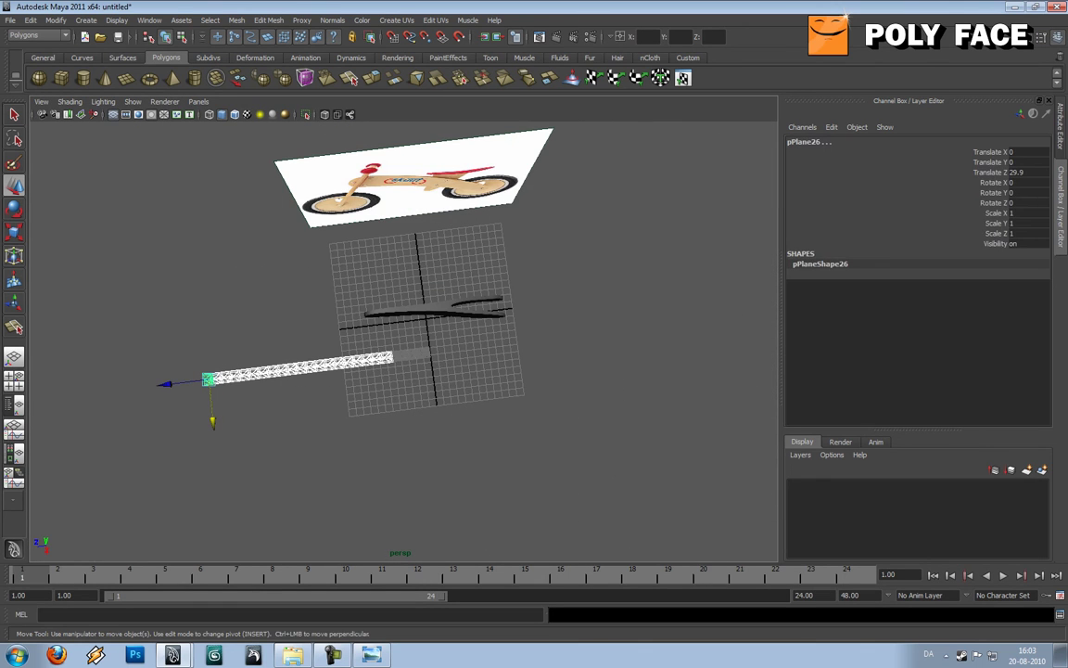
pyautogui.moveTo(454, 399); pyautogui.dragTo(379, 357)
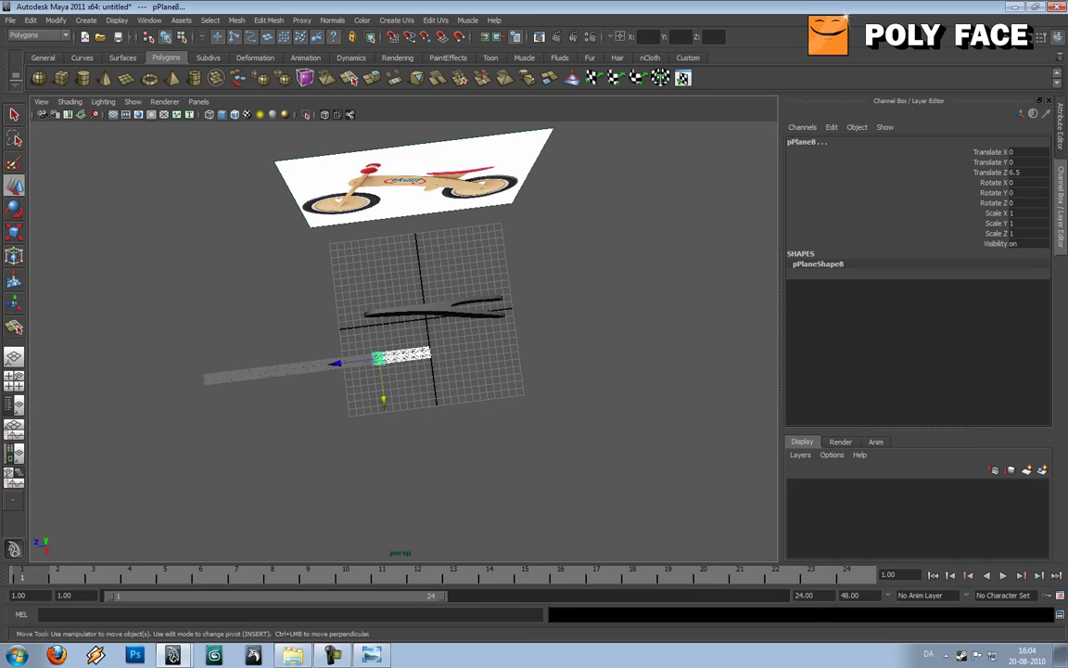
pyautogui.moveTo(503, 461); pyautogui.dragTo(123, 396)
pyautogui.moveTo(109, 343); pyautogui.dragTo(110, 340)
pyautogui.press('1')
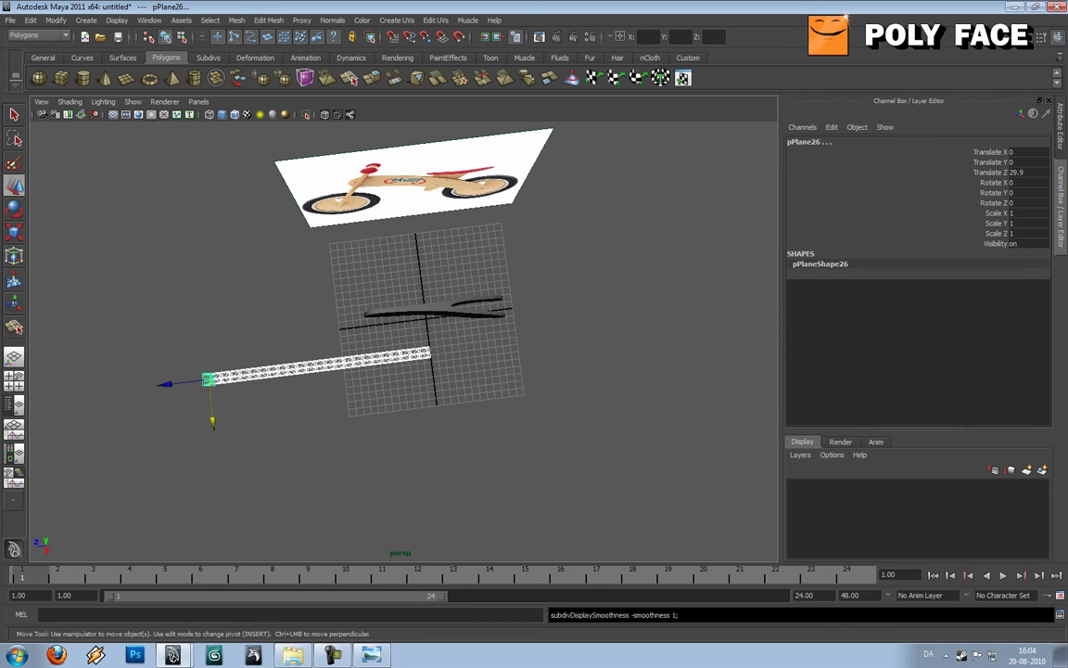
pyautogui.click(109, 341)
# Inspect the unsmoothed tiles up close and select the original tile at the origin end of the row.
pyautogui.scroll(8, 403, 342)
pyautogui.scroll(5, 403, 341)
pyautogui.keyDown('alt'); pyautogui.moveTo(403, 341); pyautogui.dragTo(318, 290, button='middle'); pyautogui.keyUp('alt')
pyautogui.scroll(5, 318, 290)
pyautogui.keyDown('alt'); pyautogui.moveTo(318, 290); pyautogui.dragTo(285, 271); pyautogui.keyUp('alt')
pyautogui.click(508, 365)
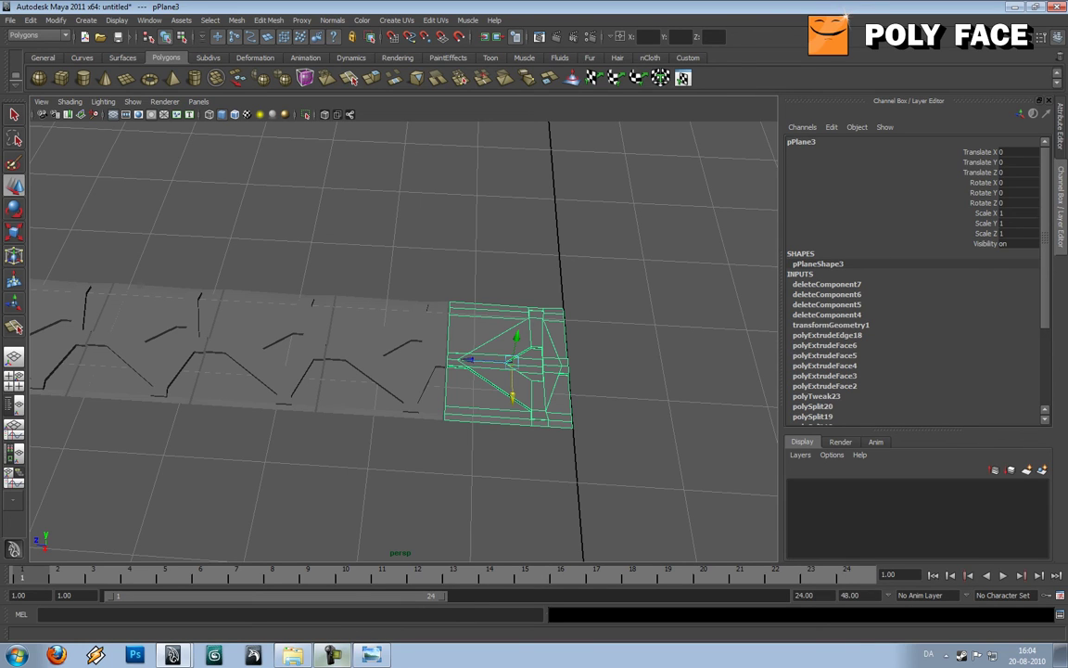
pyautogui.click(332, 655)
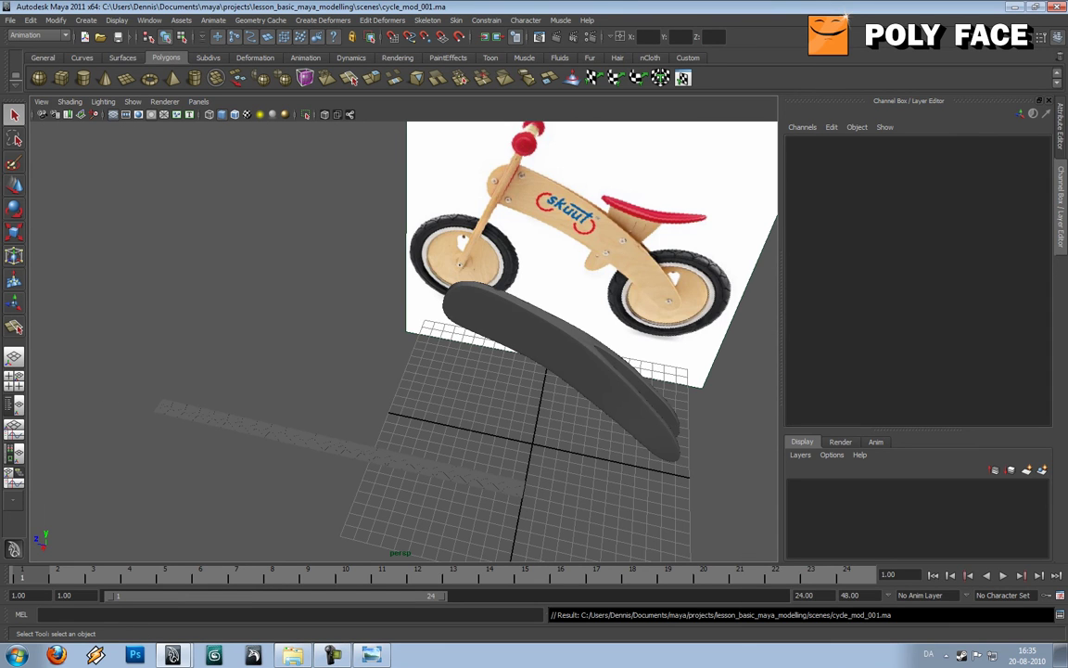
# Select the combined tread strip and frame it in the perspective view.
pyautogui.click(352, 450)
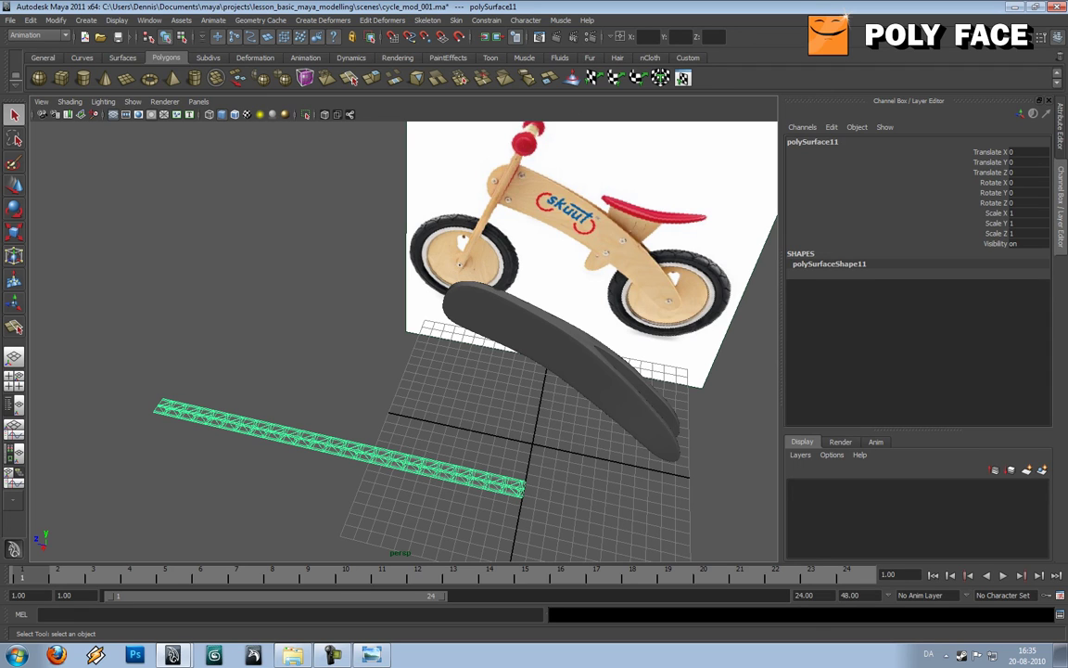
pyautogui.click(278, 506)
pyautogui.click(339, 448)
pyautogui.press('f')
pyautogui.click(341, 450)
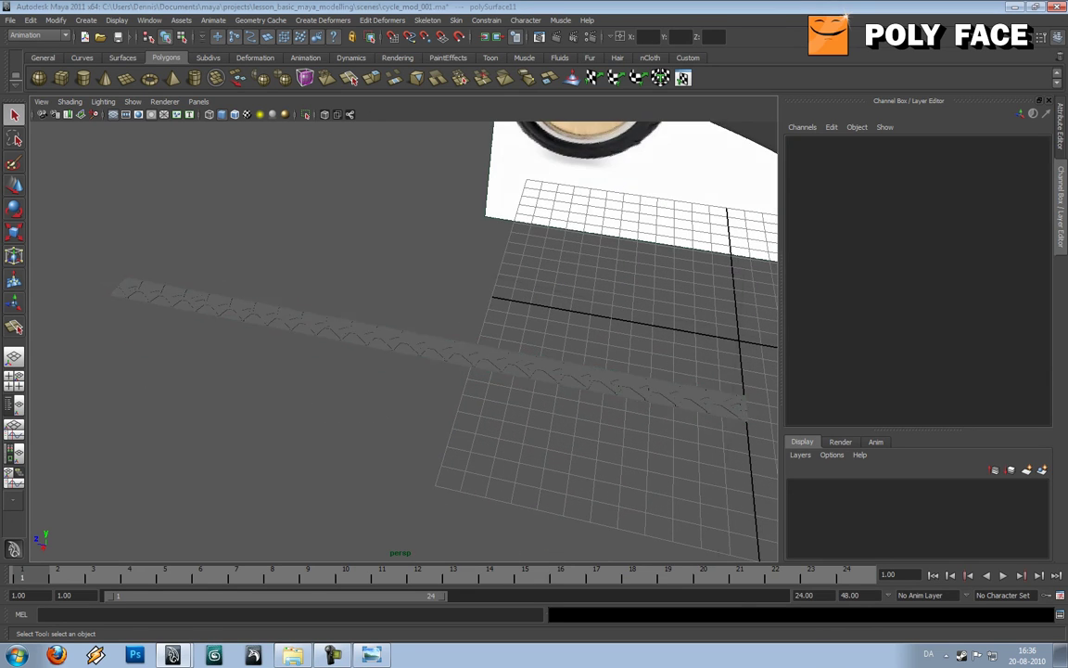